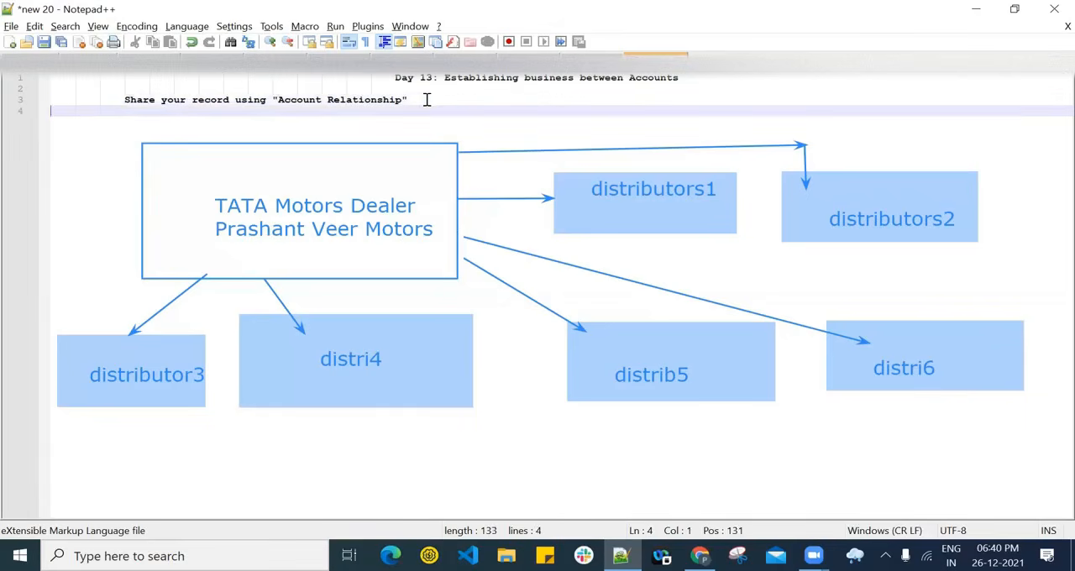
- Add the line '1. To share the account's opportunities you need to enable that account as "Partner Account".' under the Account Relationship heading
key("Tab")
key("Tab")
key("Tab")
key("Tab")
type("1. To share the ")
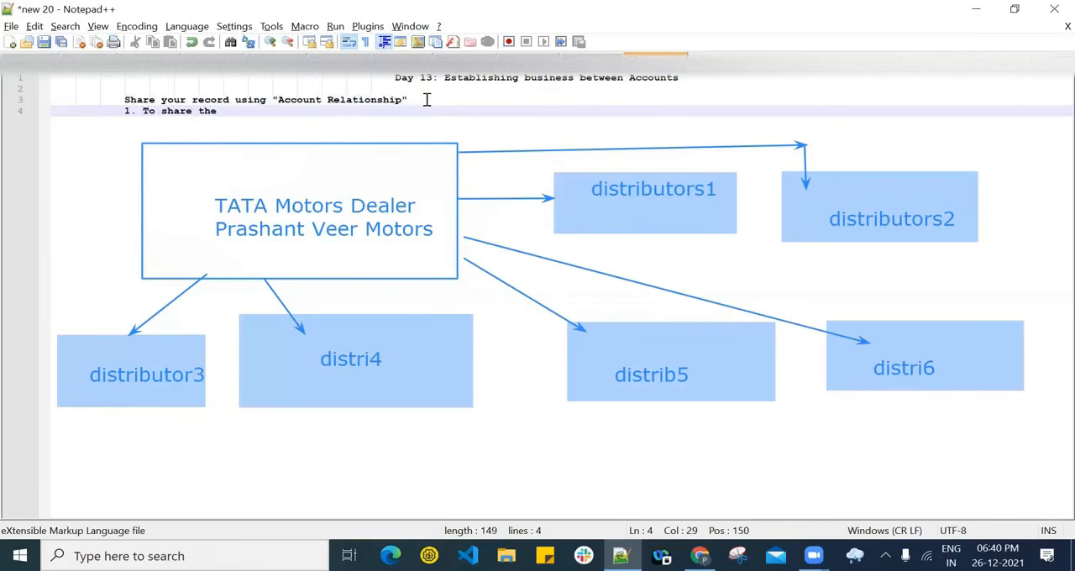
type("account's opport")
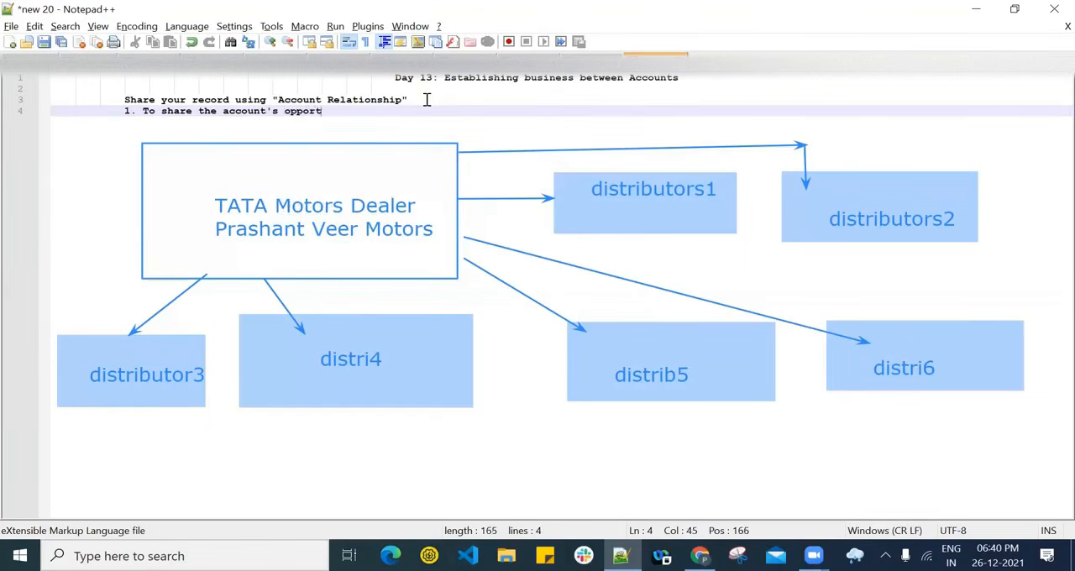
type("unities you need to enan")
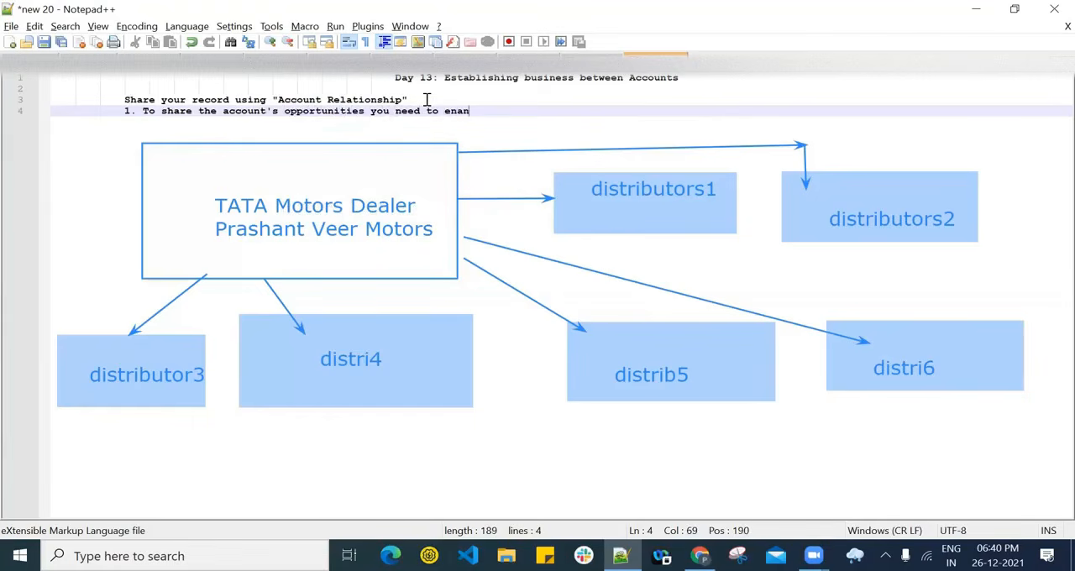
type("le t")
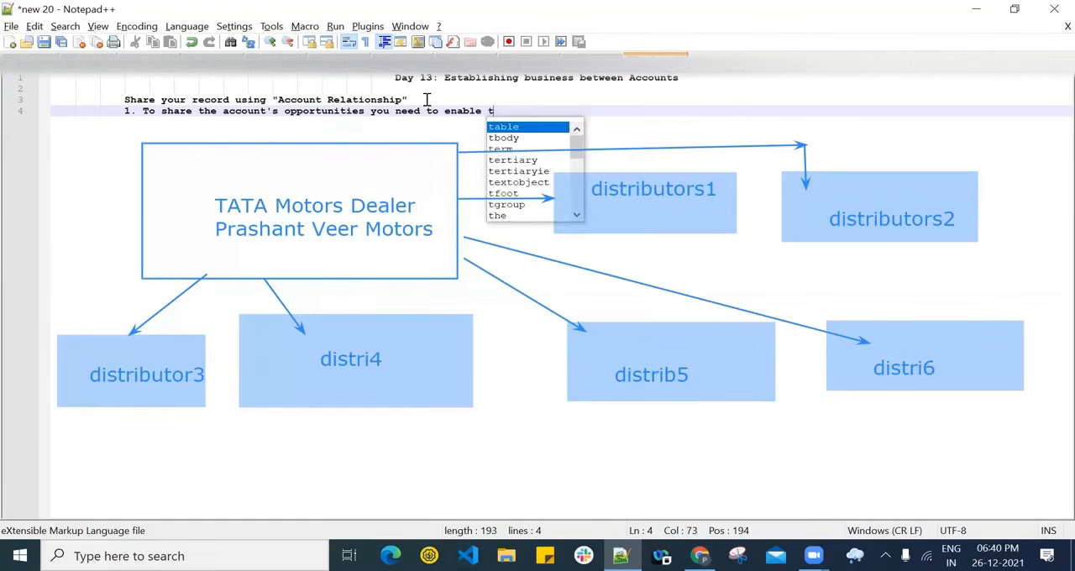
type("hat account")
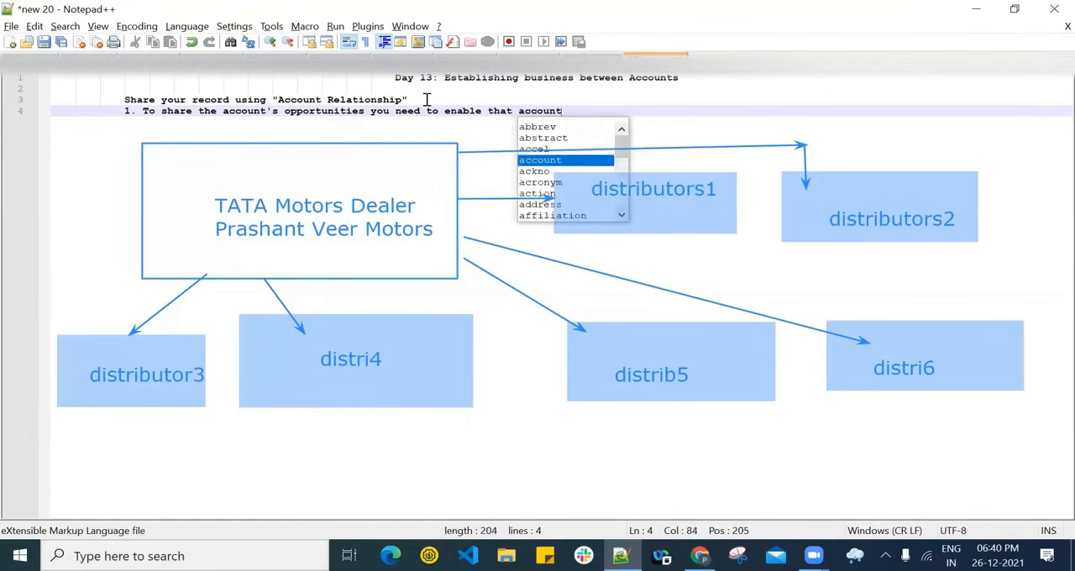
type(" as \"")
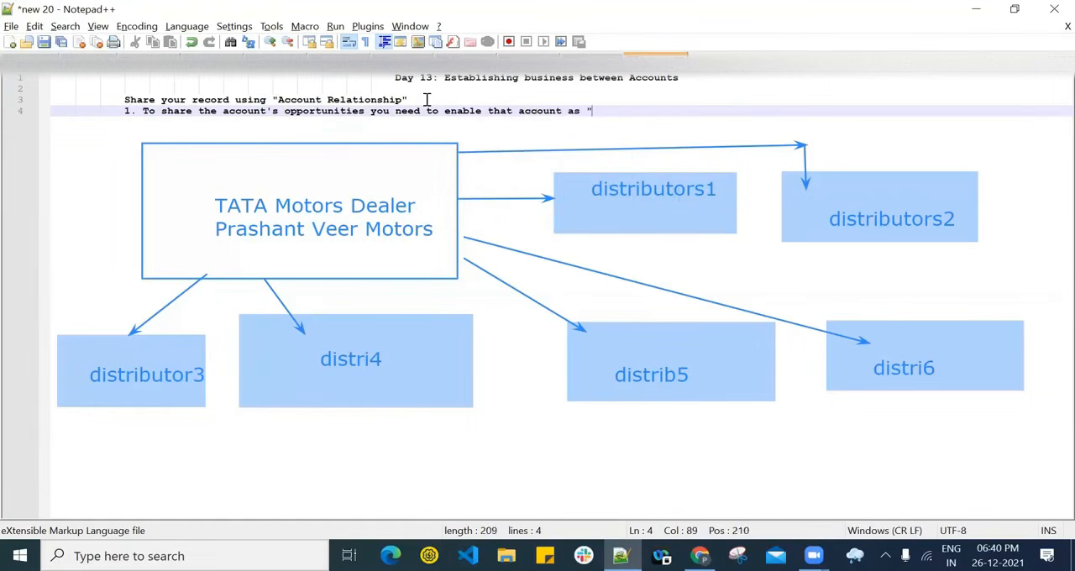
type("Partner Account\"")
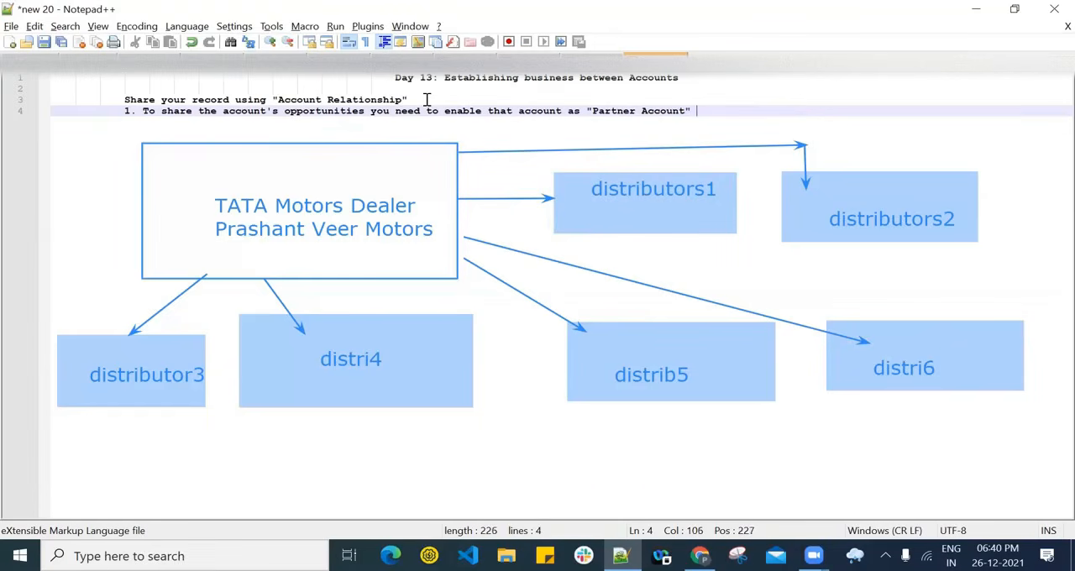
type(".")
key("Return")
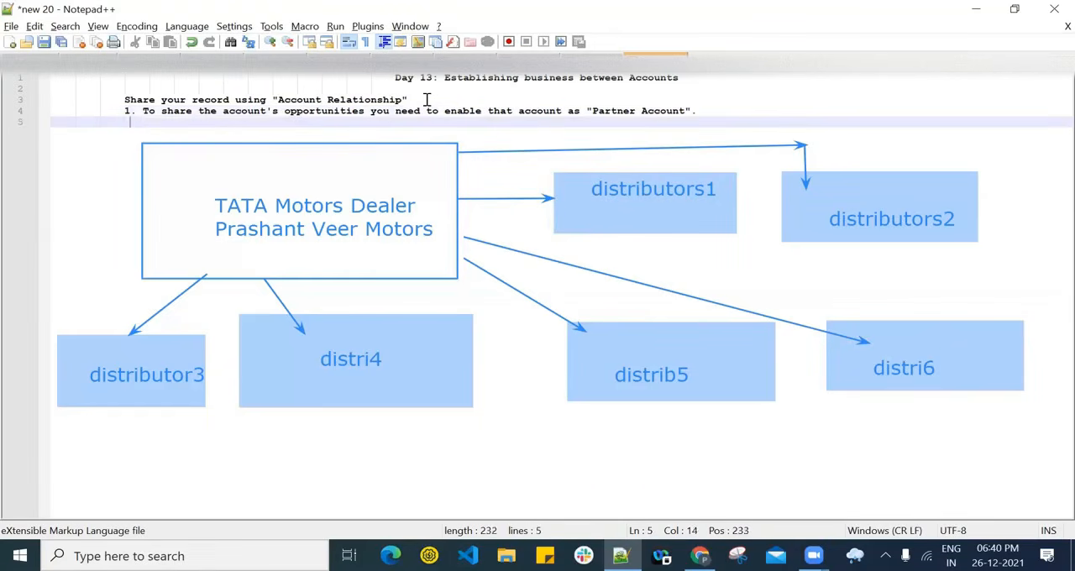
- Write 'Here, we are taking example of Distributor 1 Tata' as the indented line under point 1
type("HErre, w")
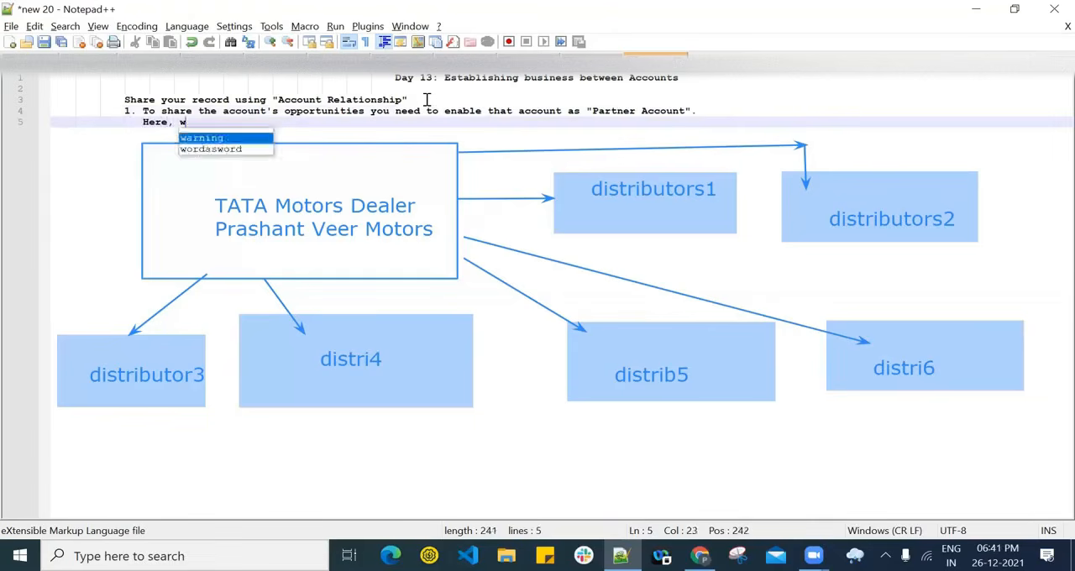
type("e are taking ")
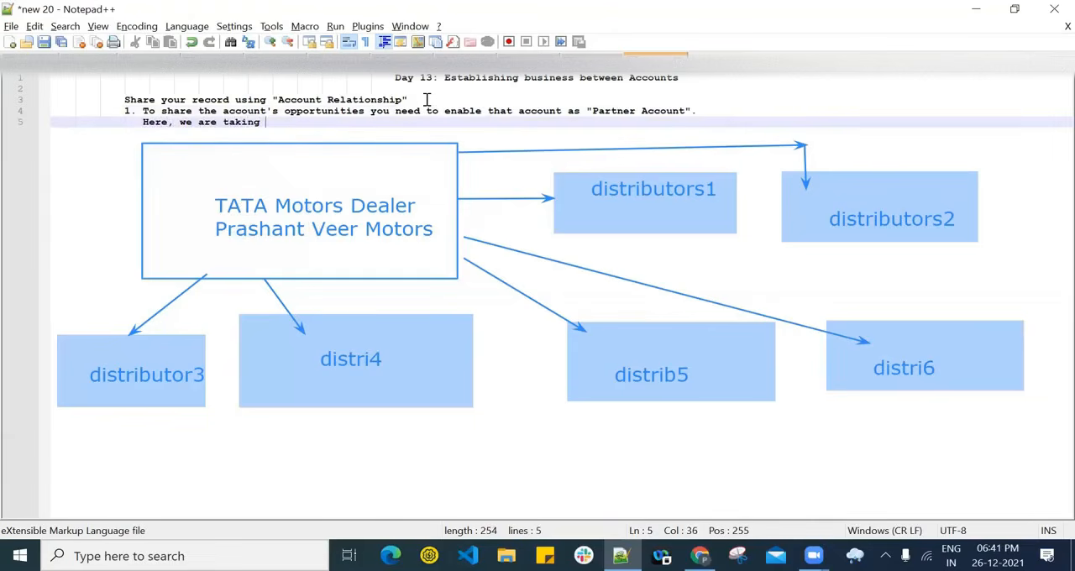
type("examol")
key("BackSpace")
type("le f")
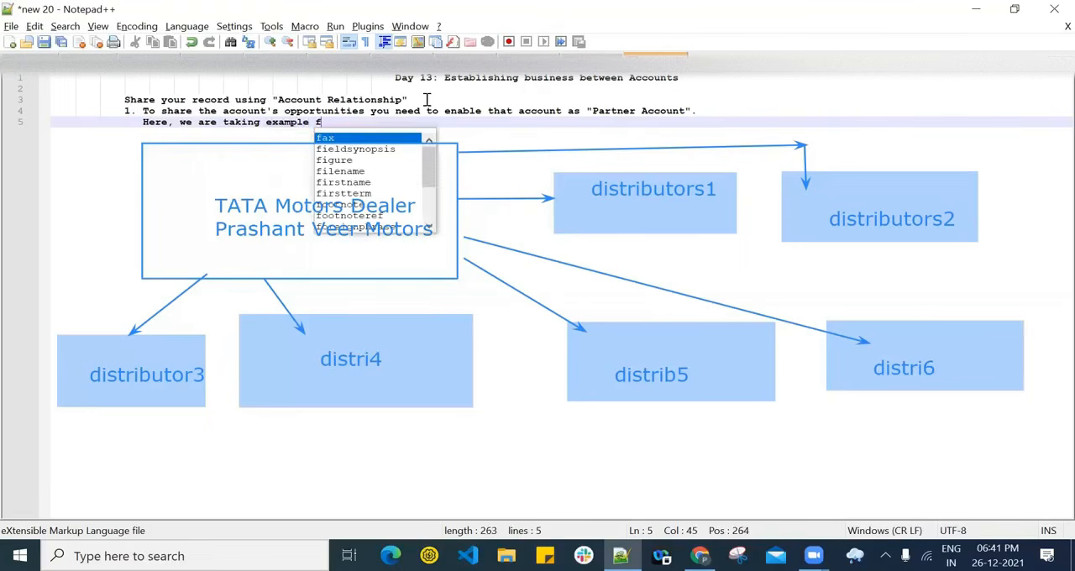
key("BackSpace")
key("BackSpace")
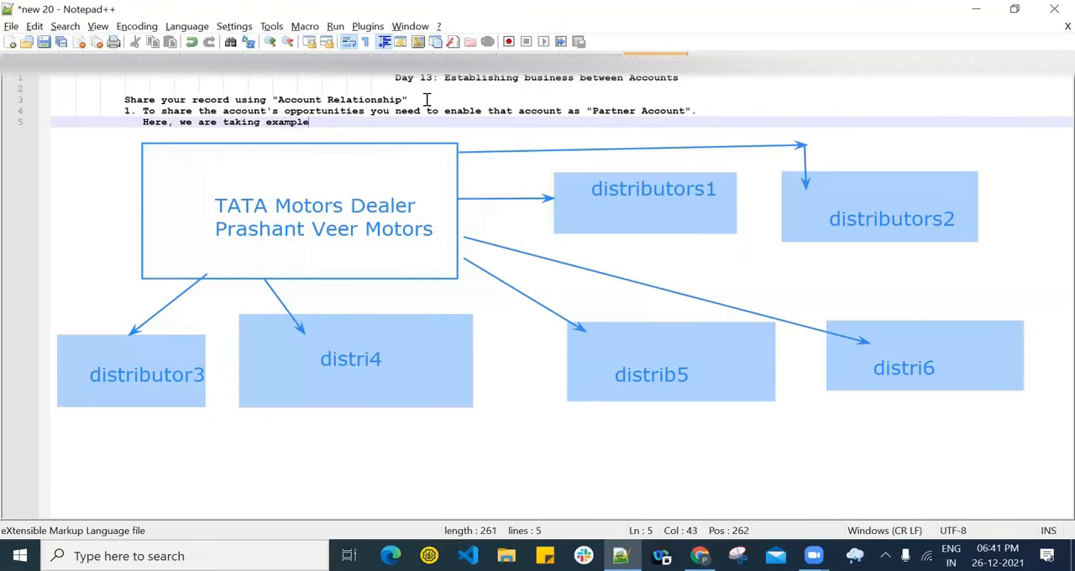
type("of ")
type("Distrub")
type("bi")
type("utor")
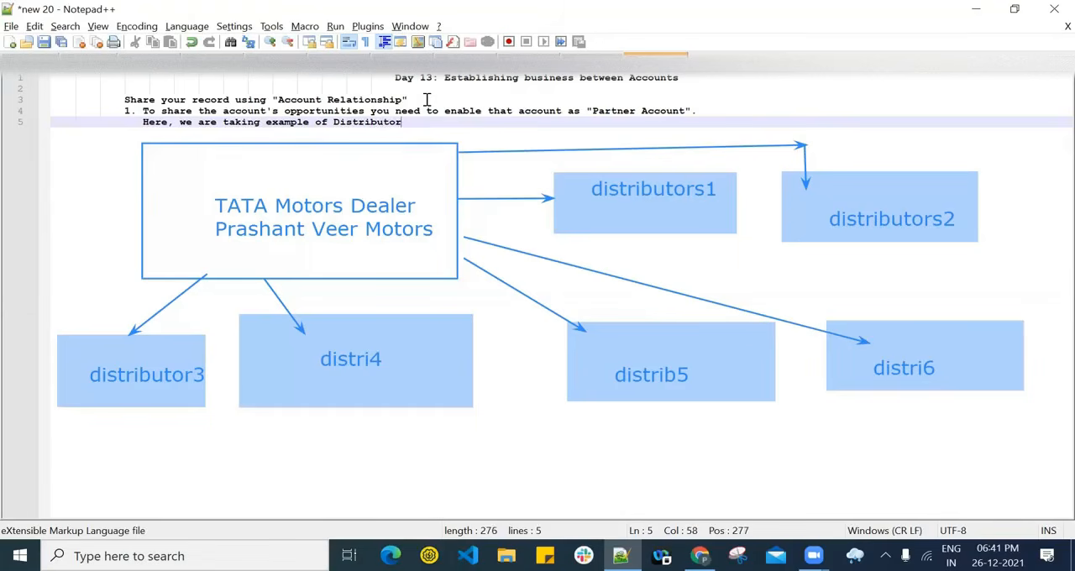
type(" 1 Tata")
- Start point '2.' on a new line, aligned with point 1
key("Return")
key("BackSpace")
key("BackSpace")
key("BackSpace")
type("2")
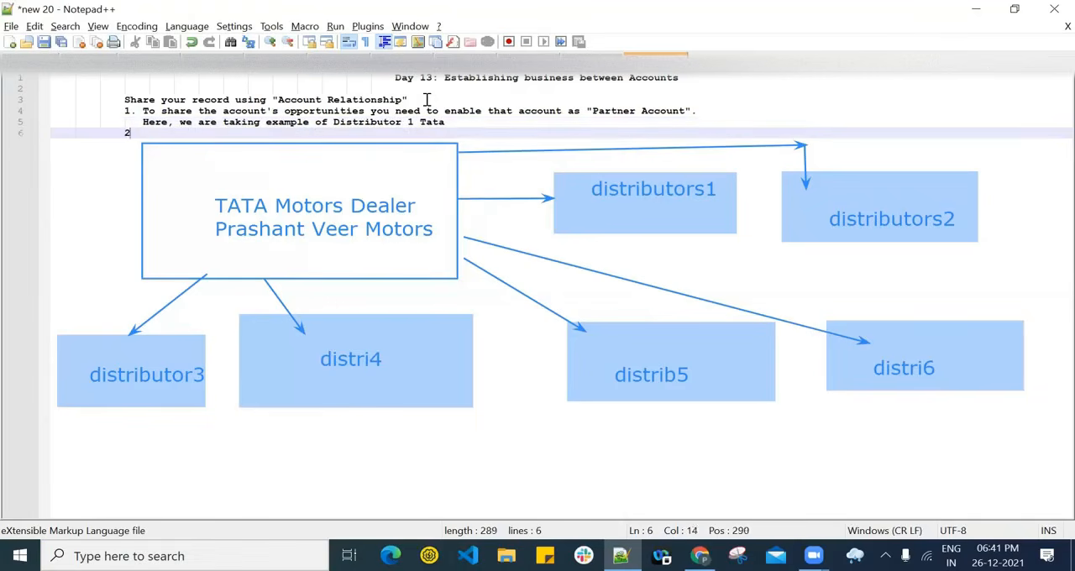
type(".")
- Clear the drawn dealer and distributor diagram from the screen over the notes
left_click(700, 556)
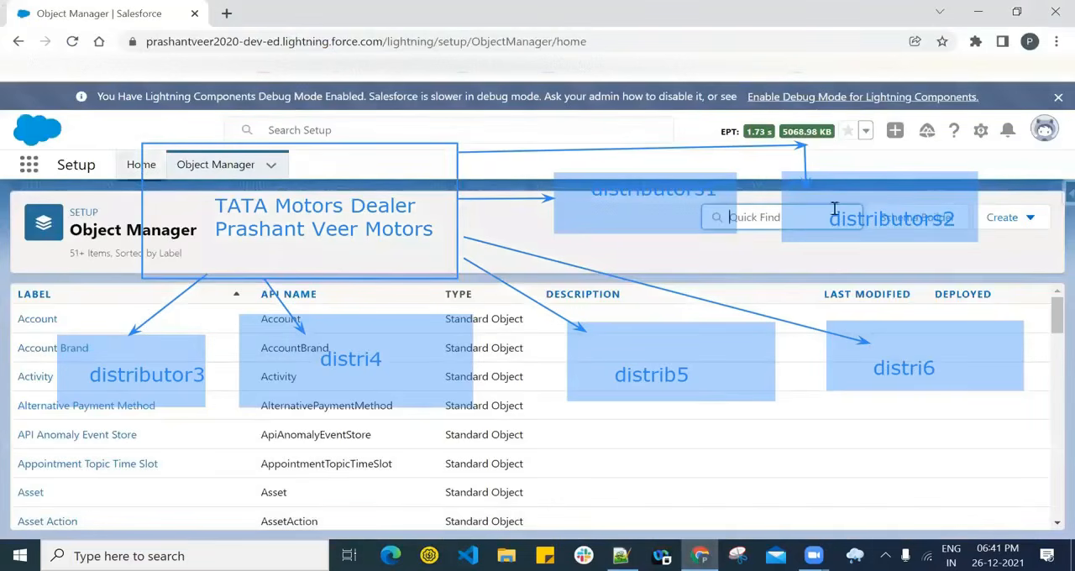
left_click(620, 556)
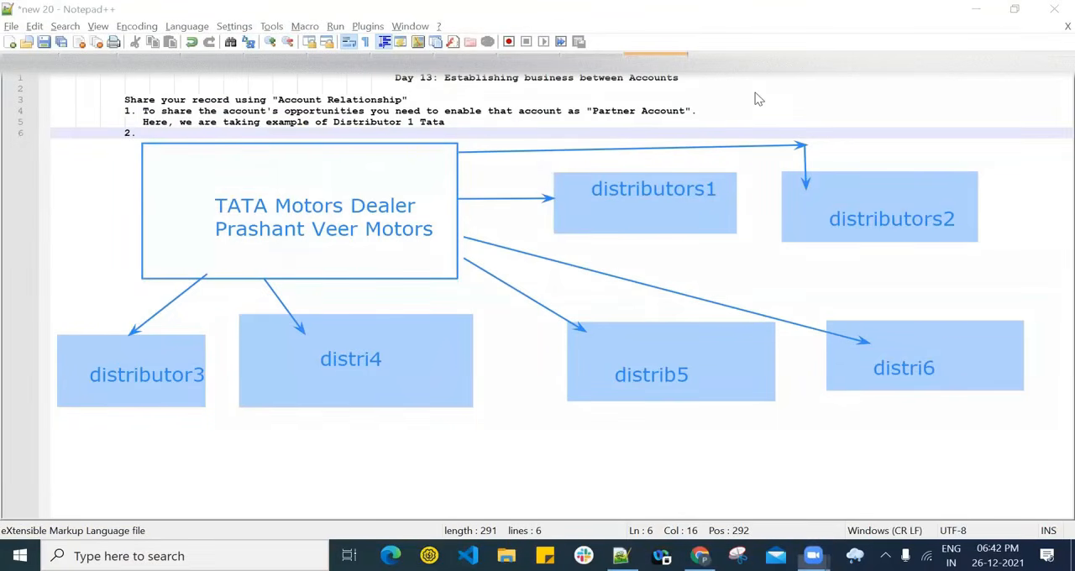
mouse_move(293, 291)
left_mouse_down()
mouse_move(530, 158)
mouse_move(539, 219)
mouse_move(755, 398)
mouse_move(302, 295)
mouse_move(300, 377)
mouse_move(70, 348)
mouse_move(267, 361)
left_mouse_up()
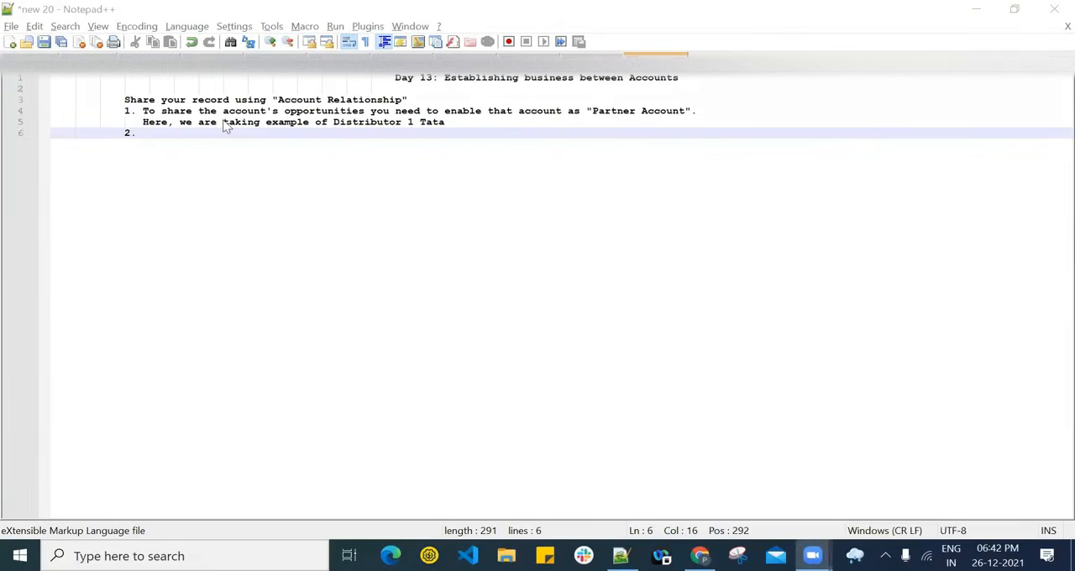
- Switch to Salesforce in Chrome and open the Setup home page
key("alt+Tab")
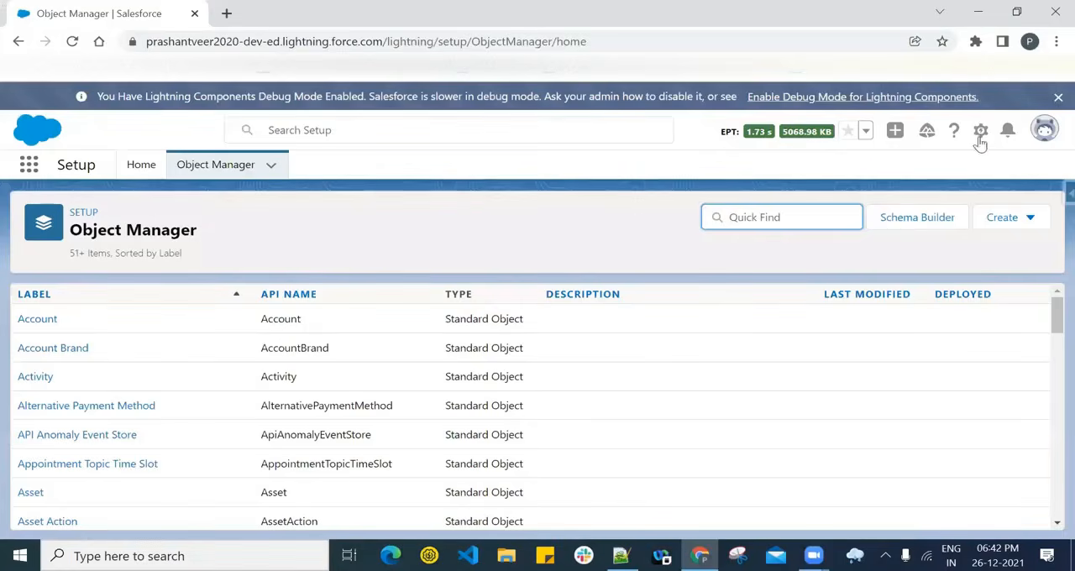
left_click(980, 132)
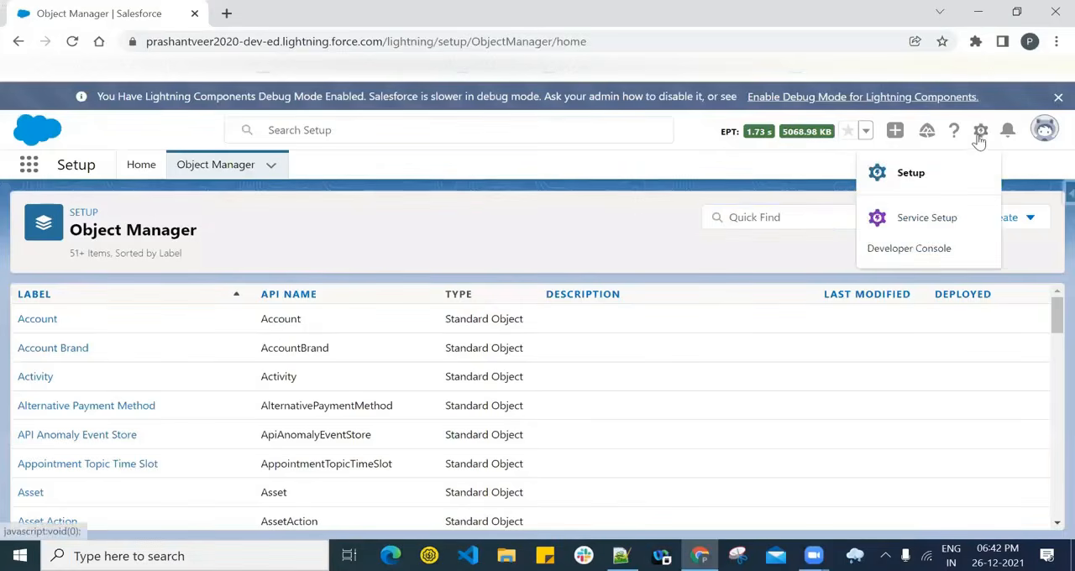
left_click(920, 178)
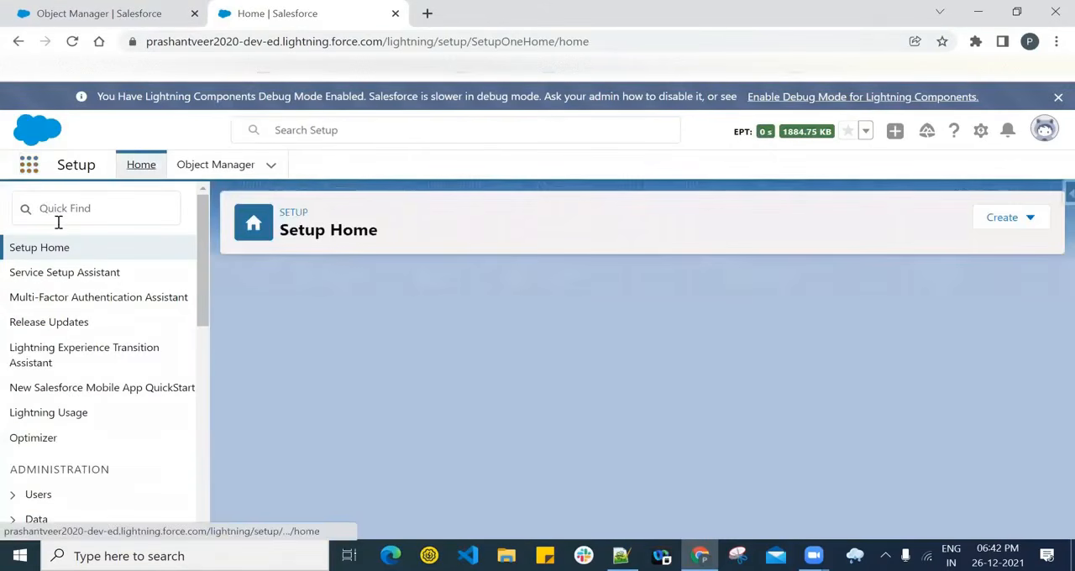
- Search the Setup options for 'account'
left_click(51, 208)
type("ac")
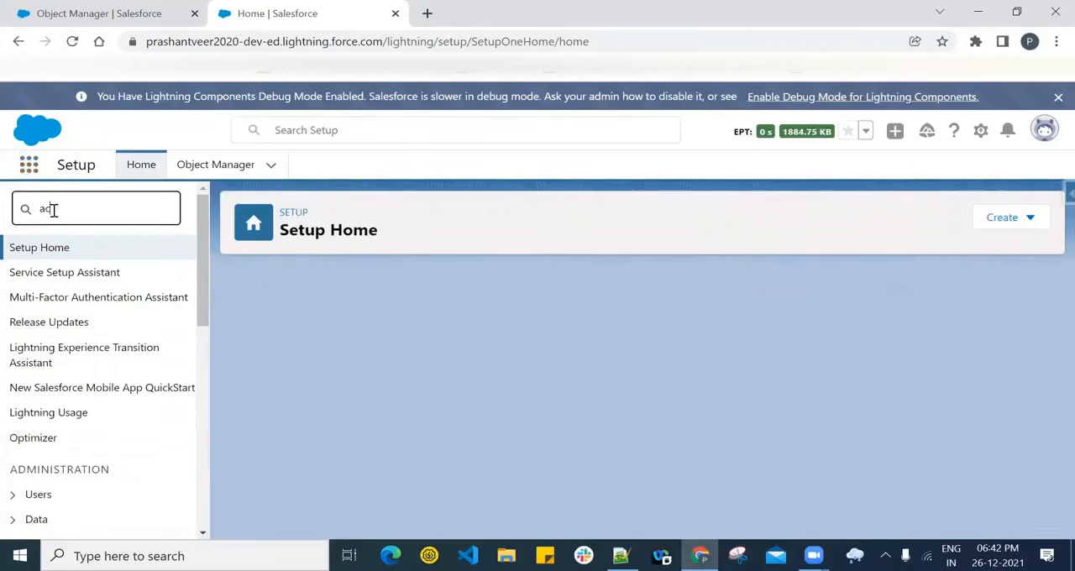
type("count")
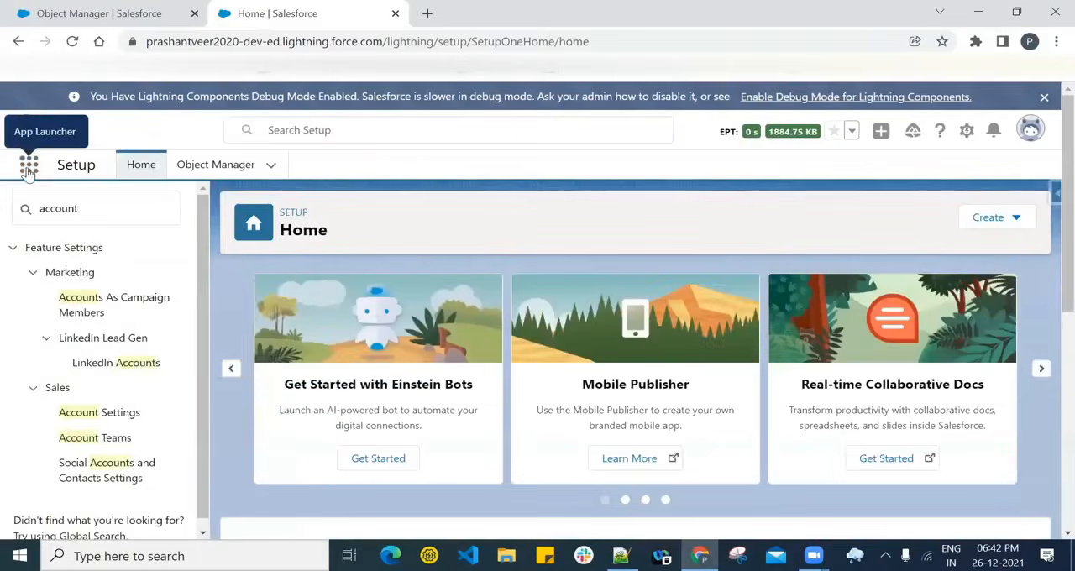
- Search the apps and items for 'acc' and open the Accounts list
left_click(29, 166)
type("a")
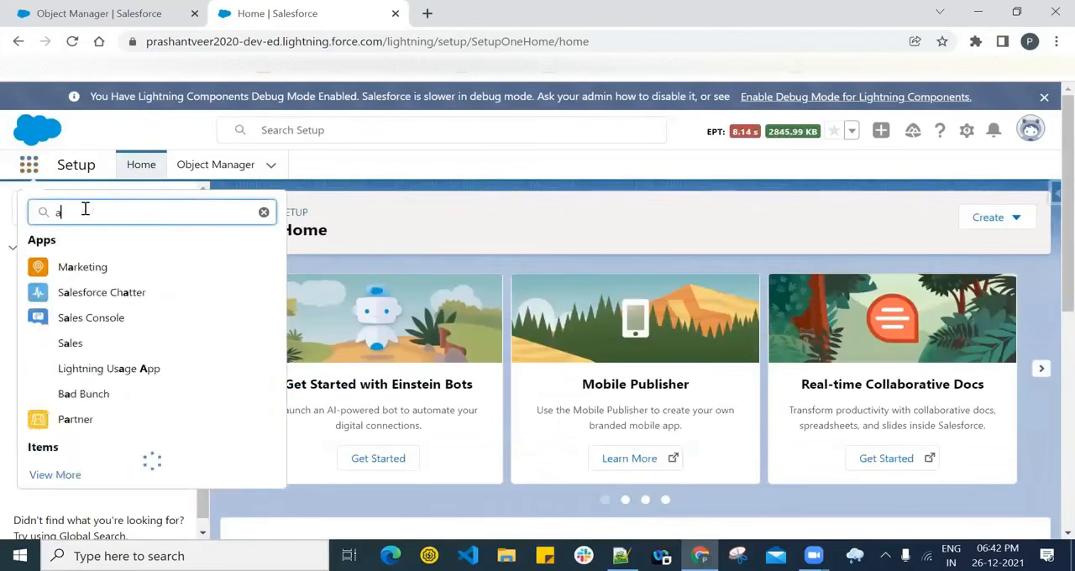
type("cc")
left_click(65, 336)
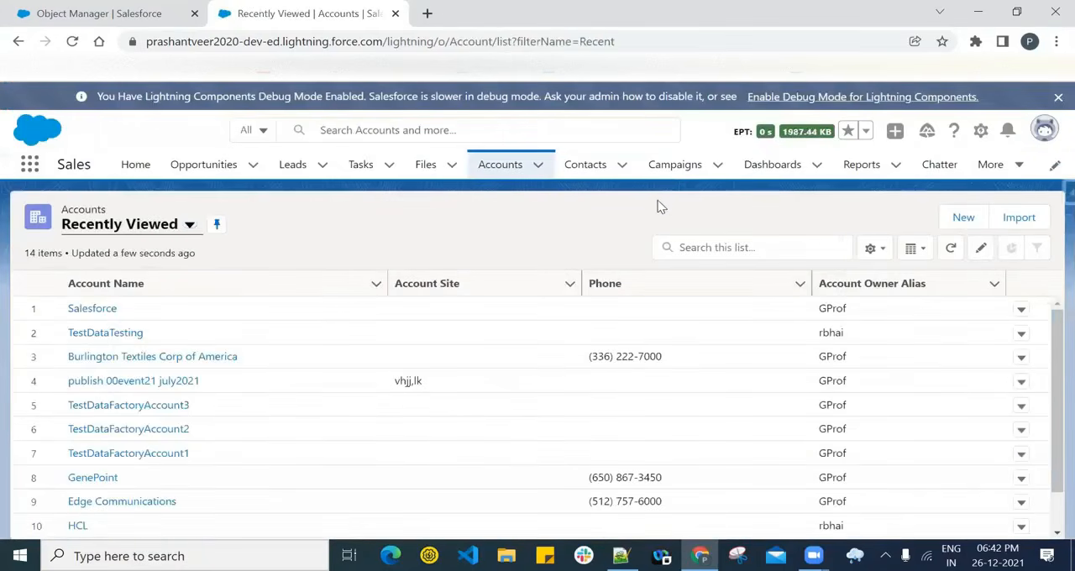
- Create a new account with the New Customer record type and name it 'Distributor 1 Tata'
left_click(962, 216)
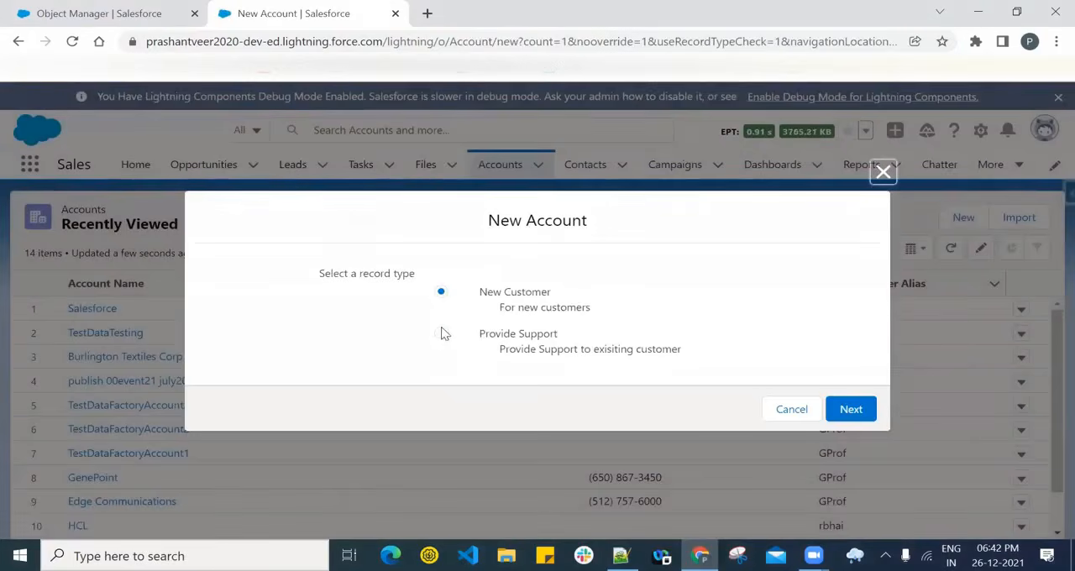
left_click(857, 409)
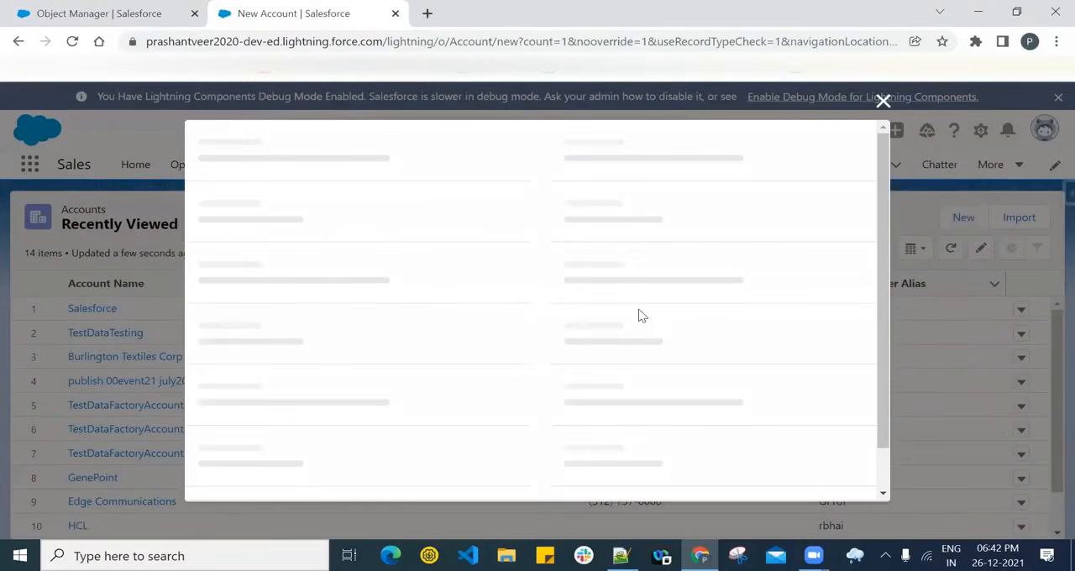
left_click(325, 285)
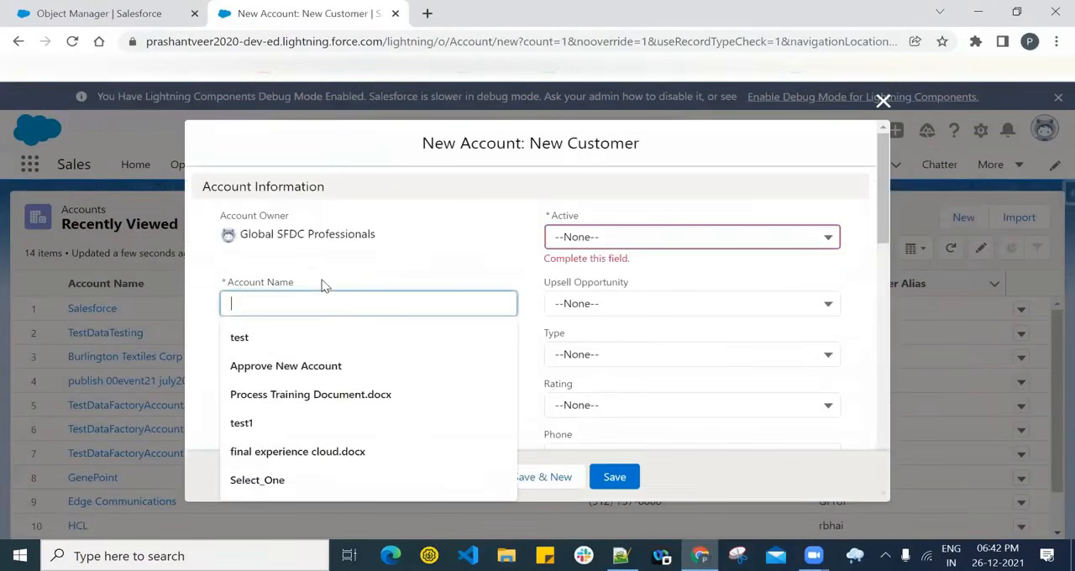
type("Distr")
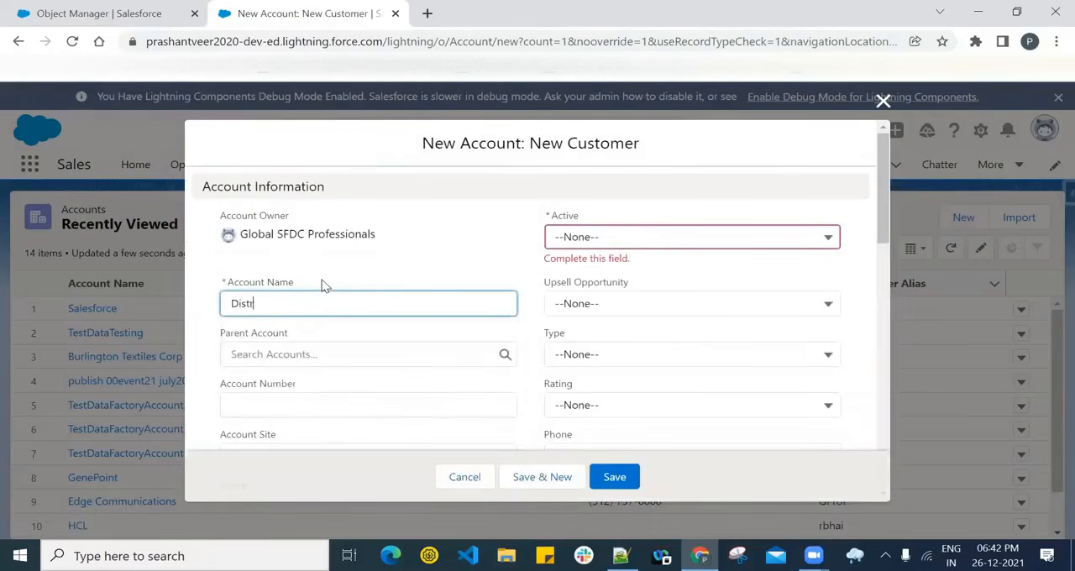
type("ibutor 1 Tata")
- Set the new account's Active field to Yes and try to save the record
left_click(643, 239)
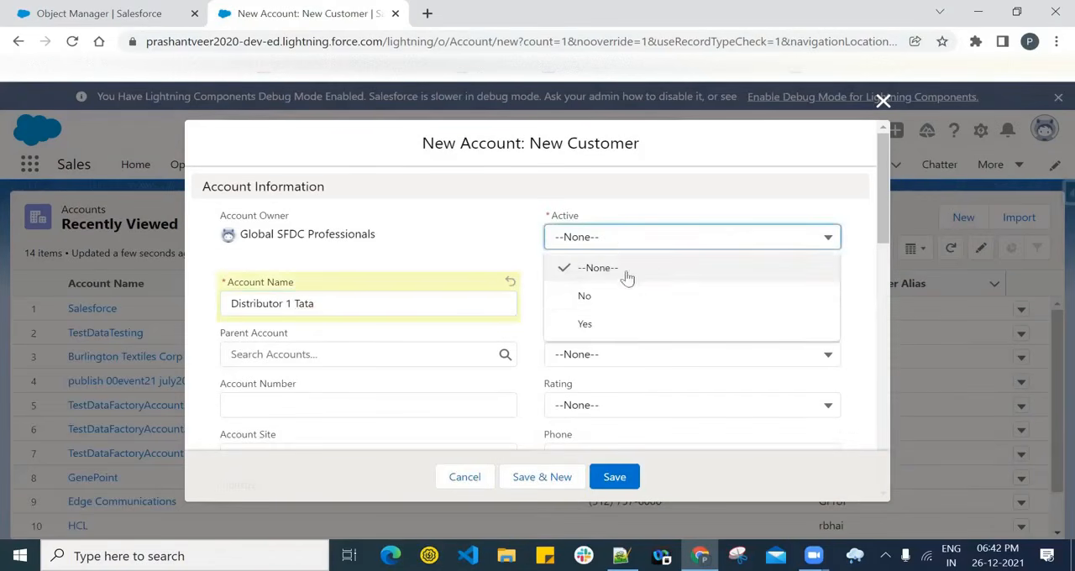
left_click(613, 326)
scroll(475, 319, "down", 10)
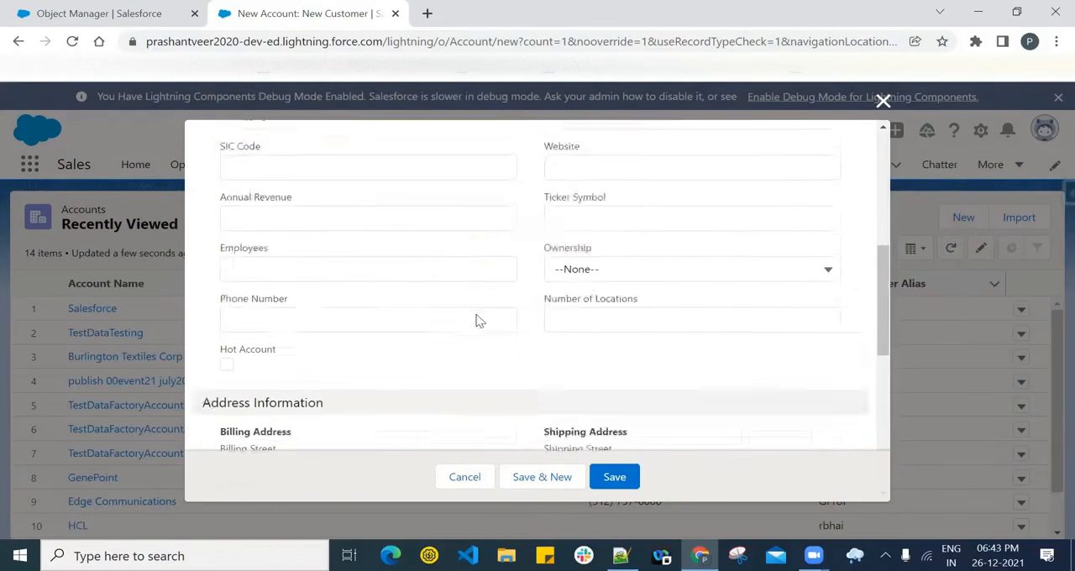
scroll(457, 336, "up", 4)
scroll(457, 336, "down", 5)
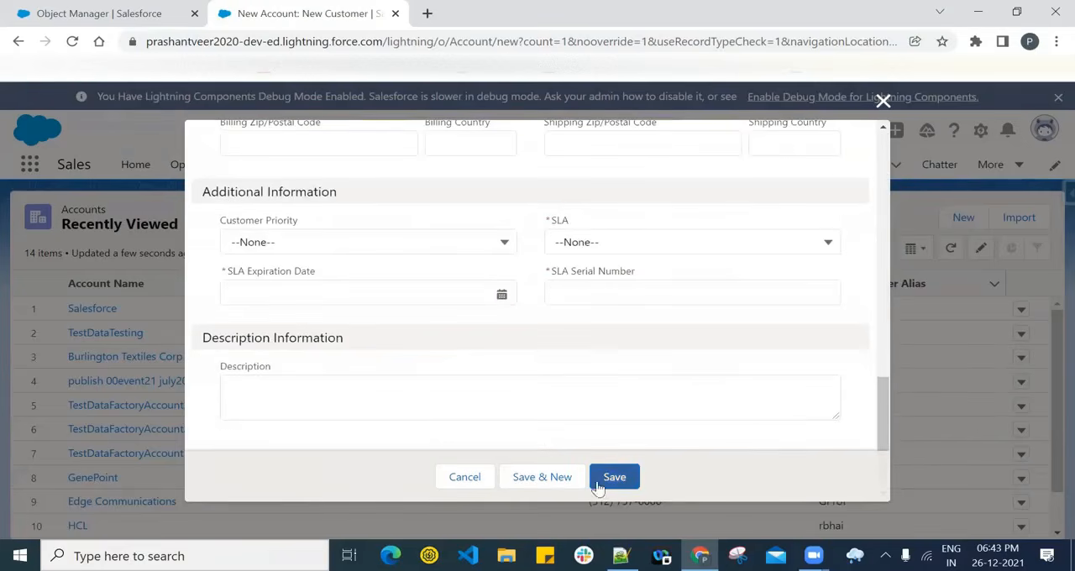
left_click(607, 477)
- Set the account's SLA to Silver, SLA Expiration Date to 12/15/2021 and SLA Serial Number to 12345, and save the record
left_click(611, 242)
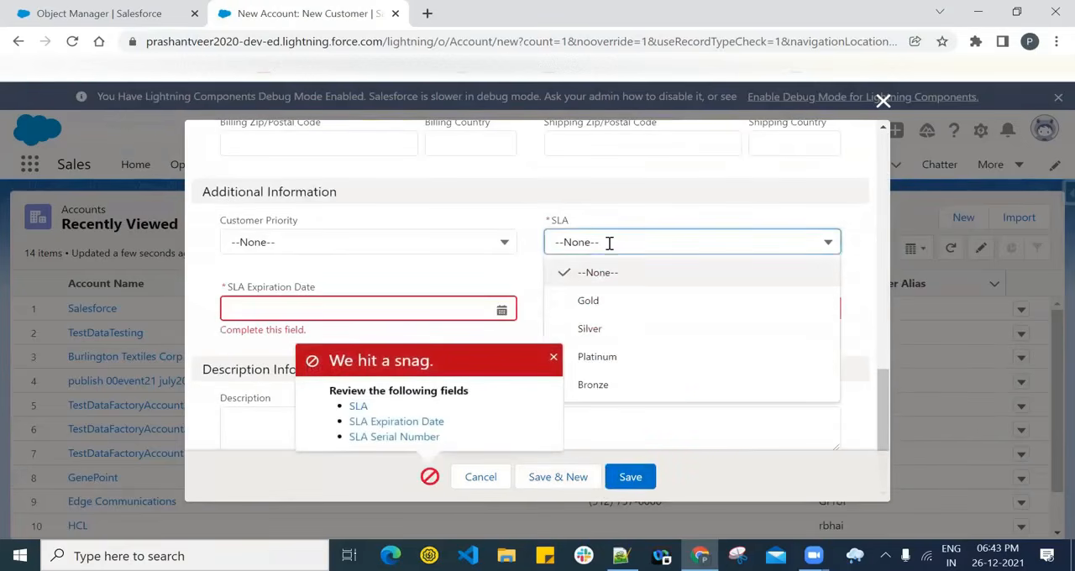
left_click(590, 329)
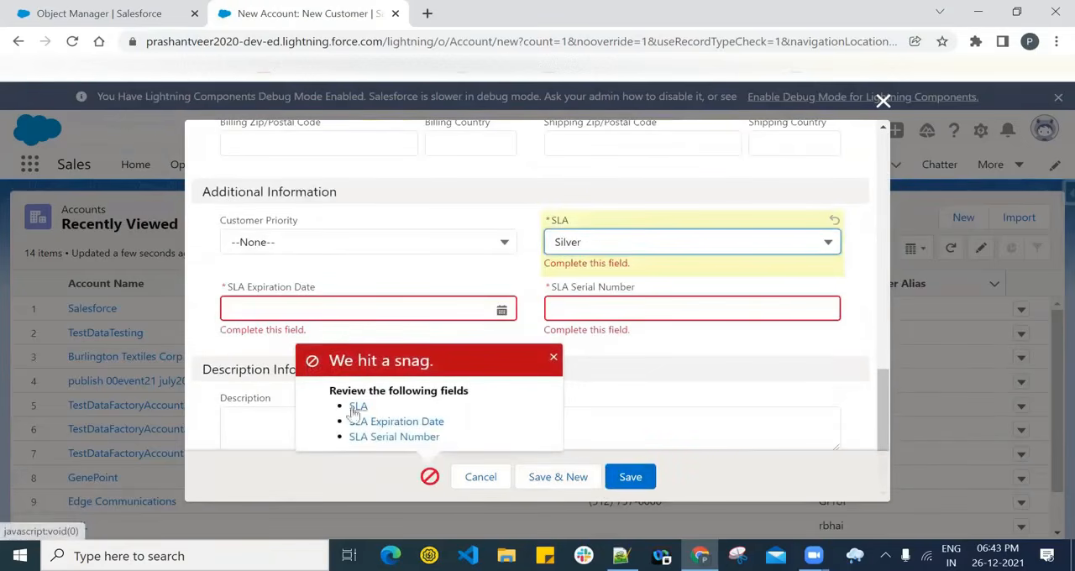
left_click(310, 302)
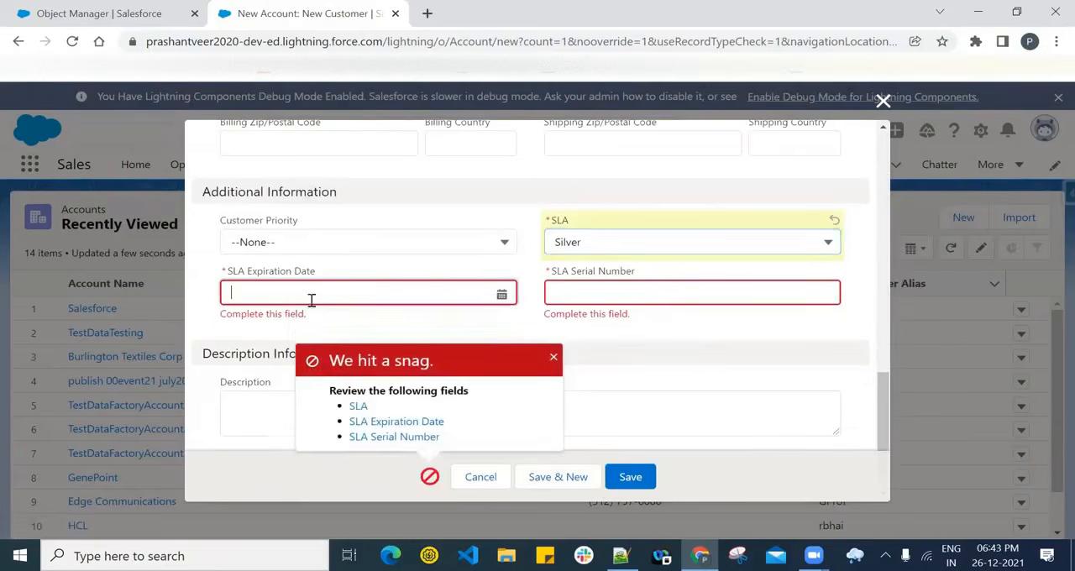
left_click(553, 361)
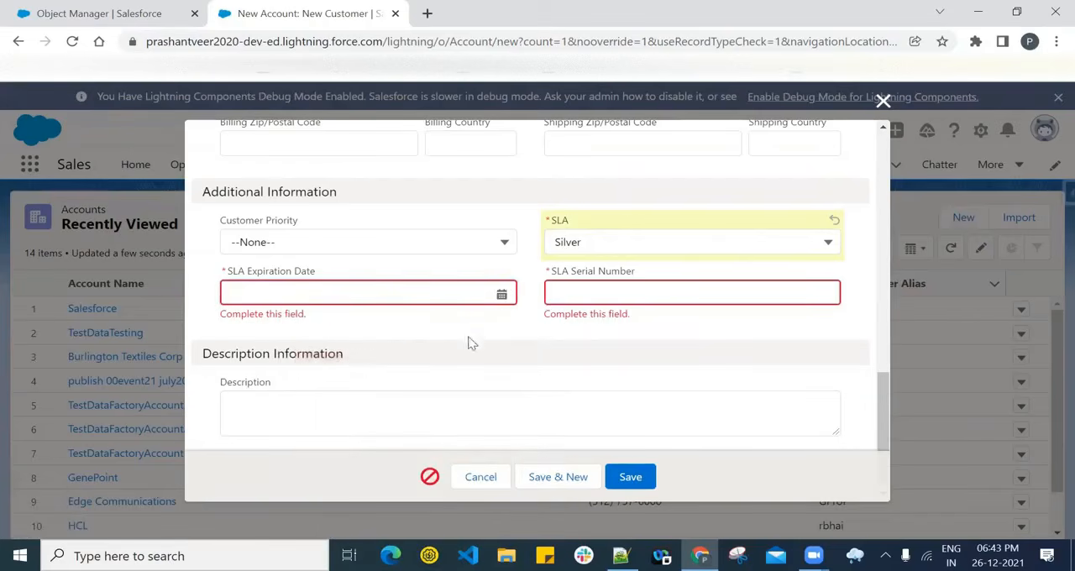
left_click(501, 293)
left_click(398, 449)
left_click(618, 291)
type("12345")
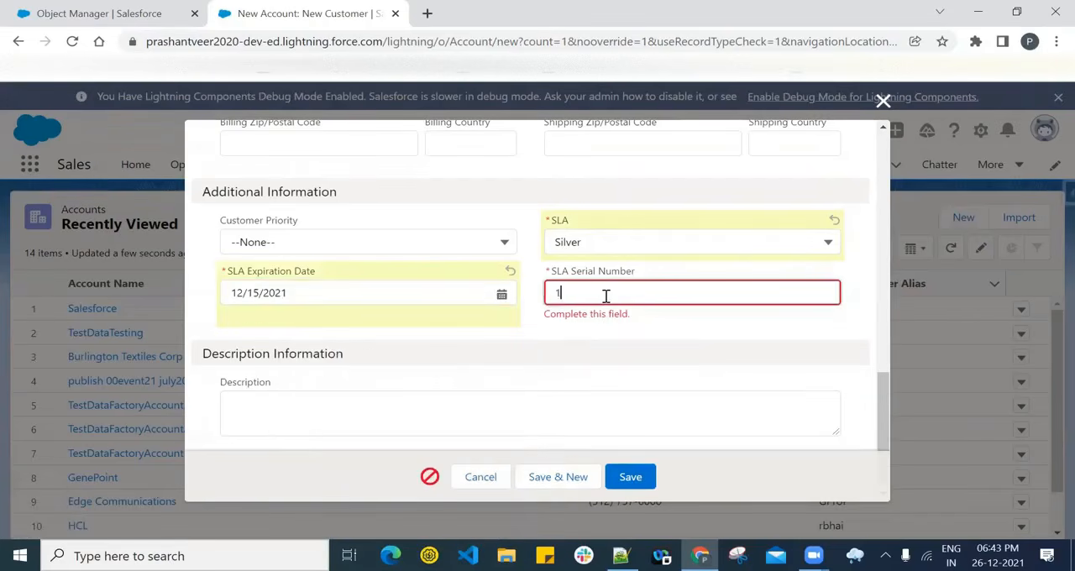
left_click(632, 483)
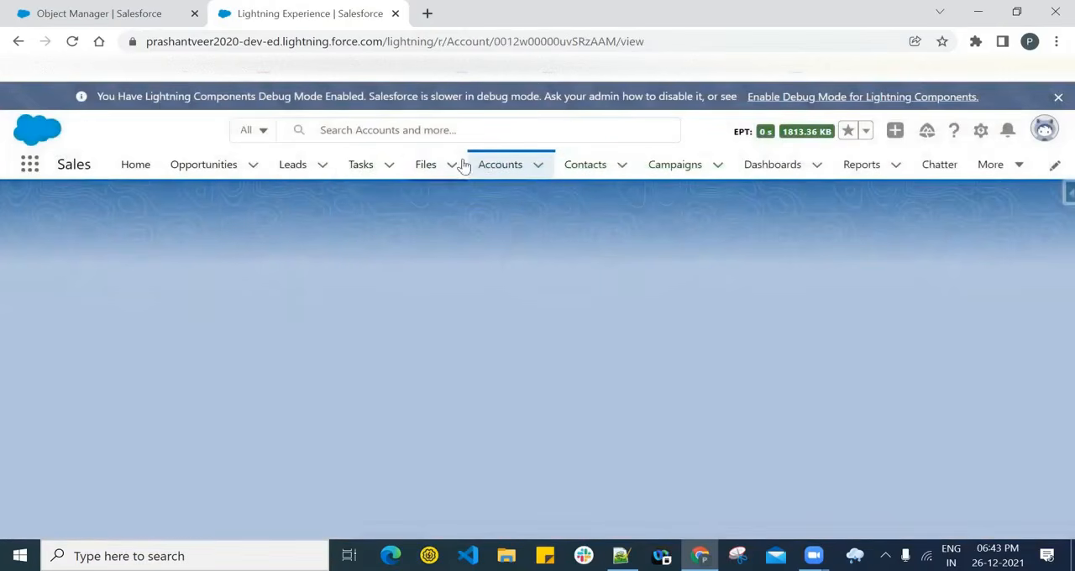
- Show the All Accounts list view and search it for 'tata'
left_click(505, 168)
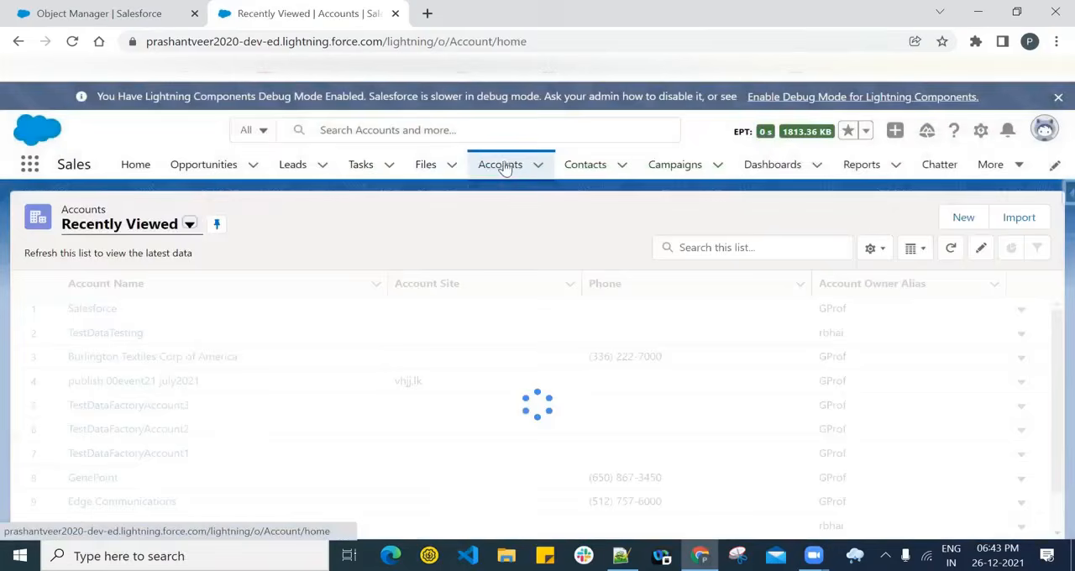
left_click(699, 247)
type("tata")
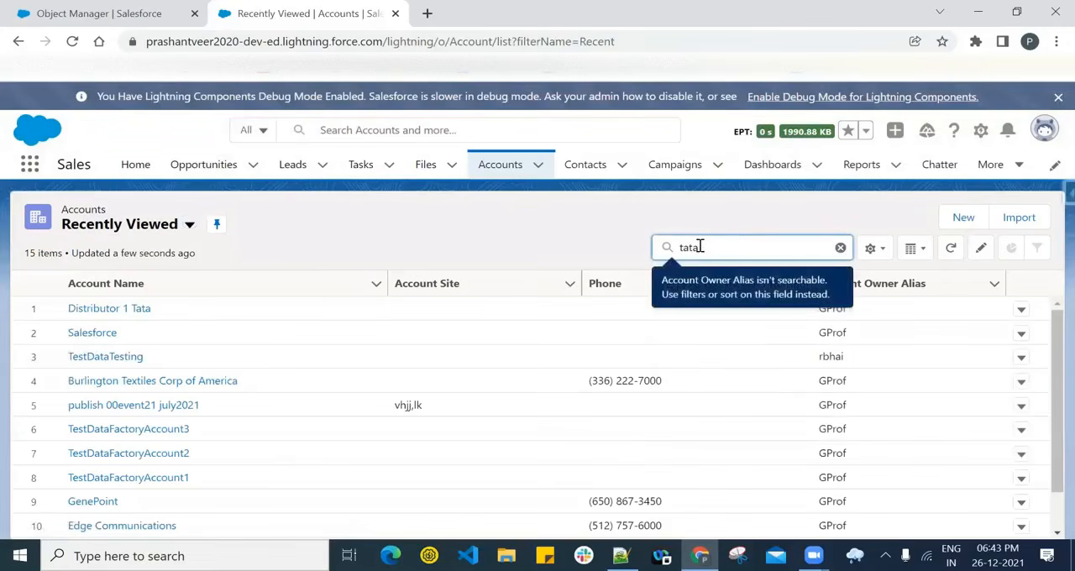
left_click(165, 227)
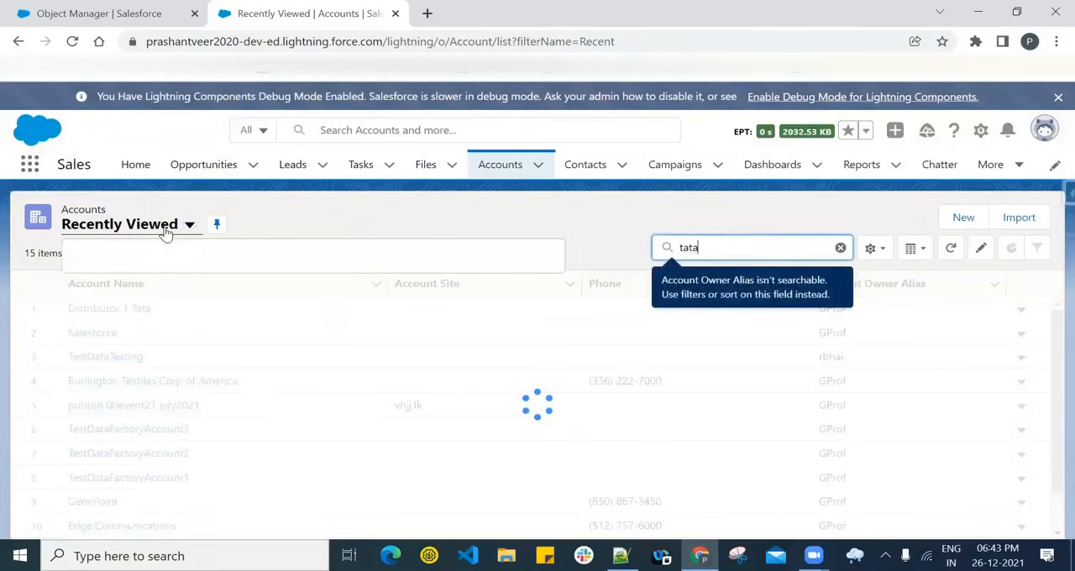
left_click(141, 281)
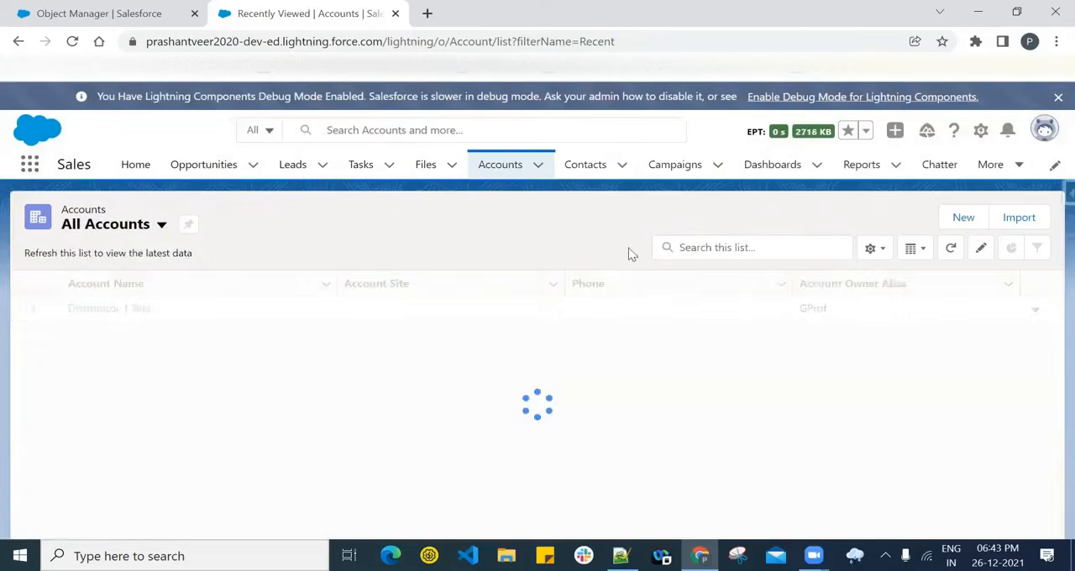
left_click(742, 247)
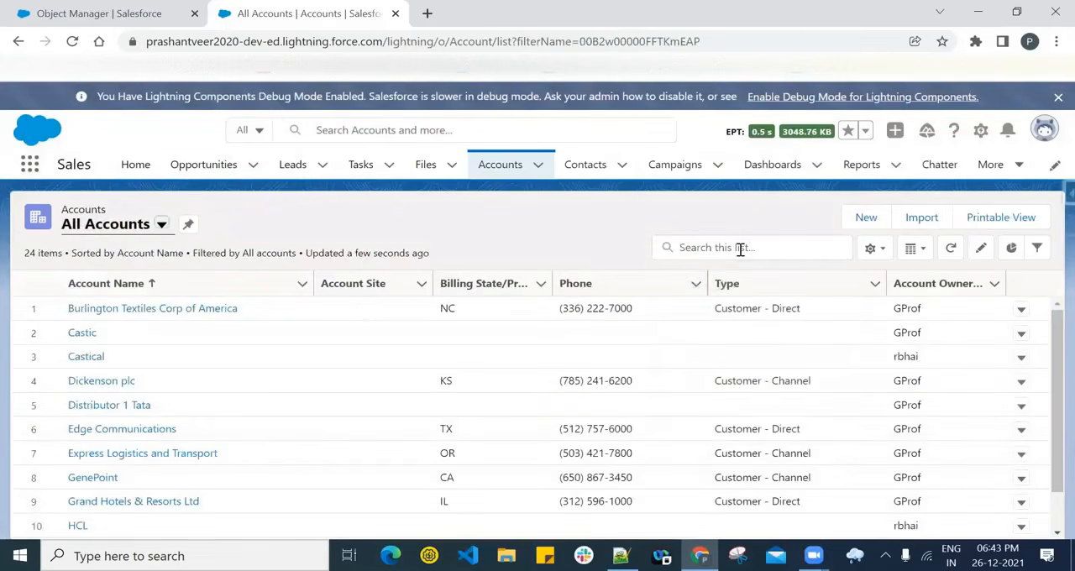
left_click(740, 247)
type("tata")
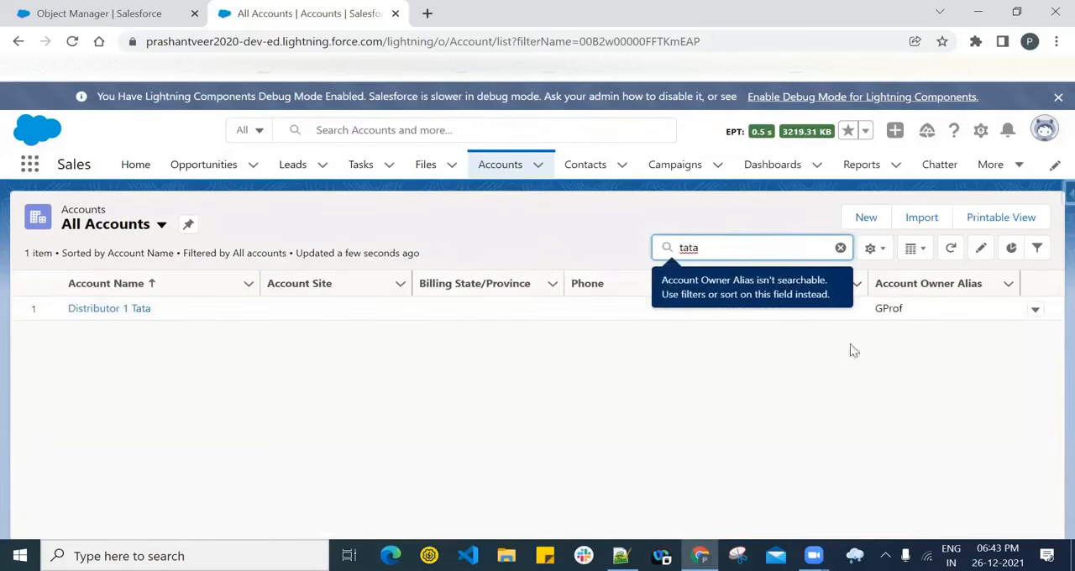
- Start a new account with the New Customer record type, name it 'Tata' and set Active to Yes
left_click(864, 218)
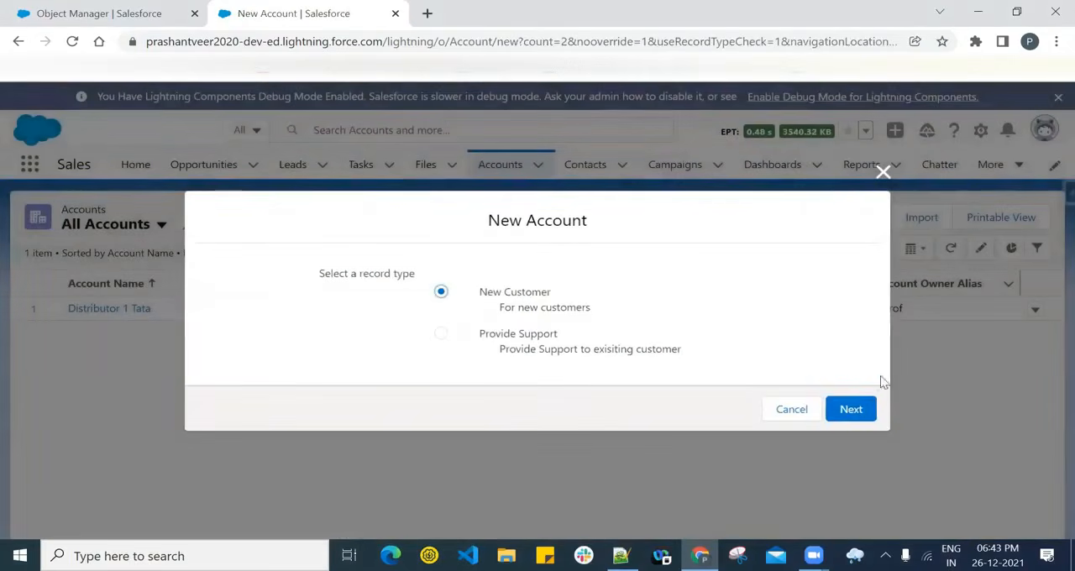
left_click(850, 409)
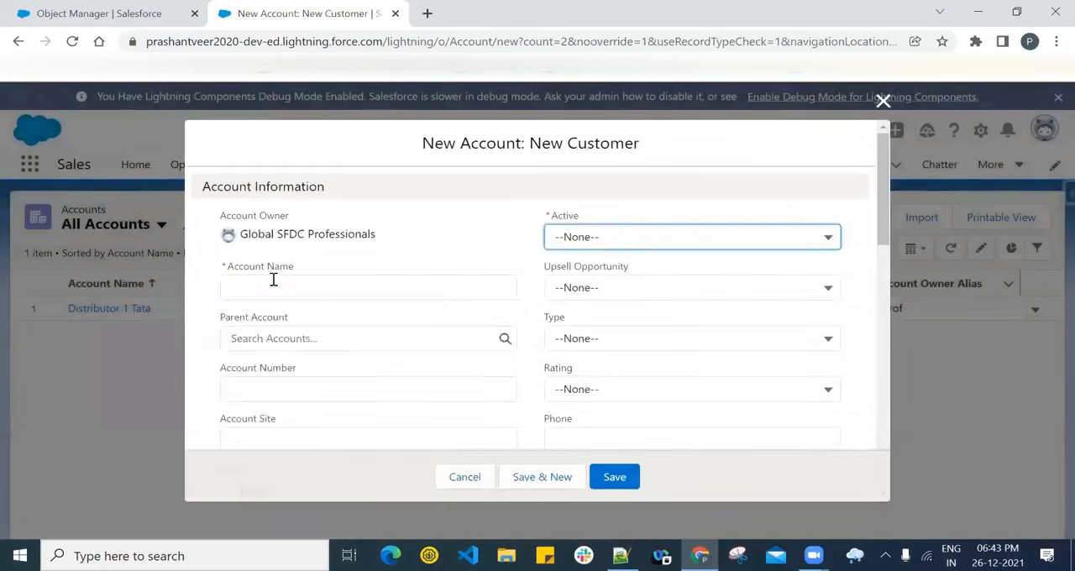
left_click(273, 283)
type("Taa")
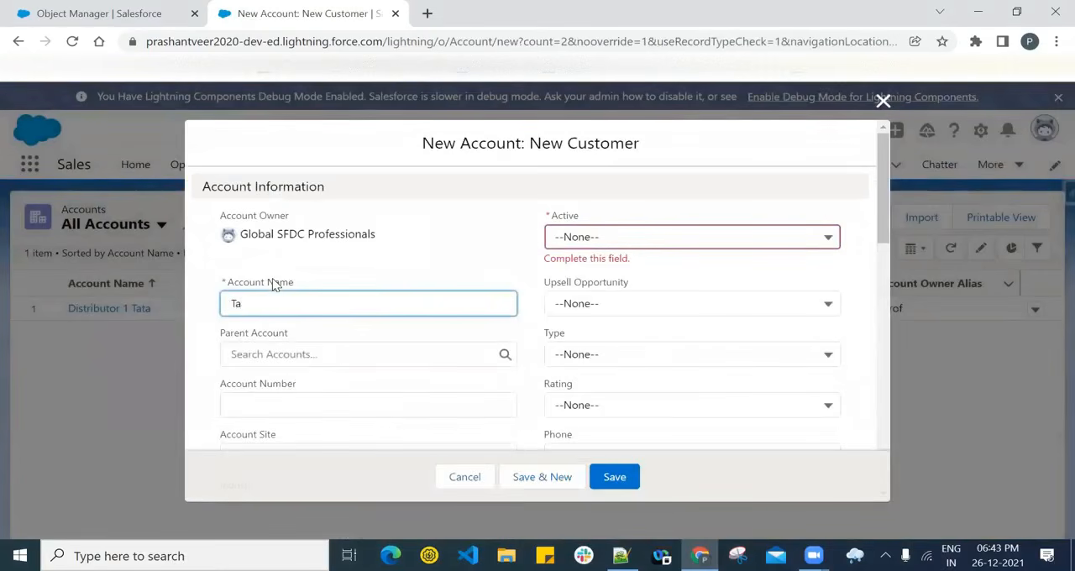
left_click(598, 238)
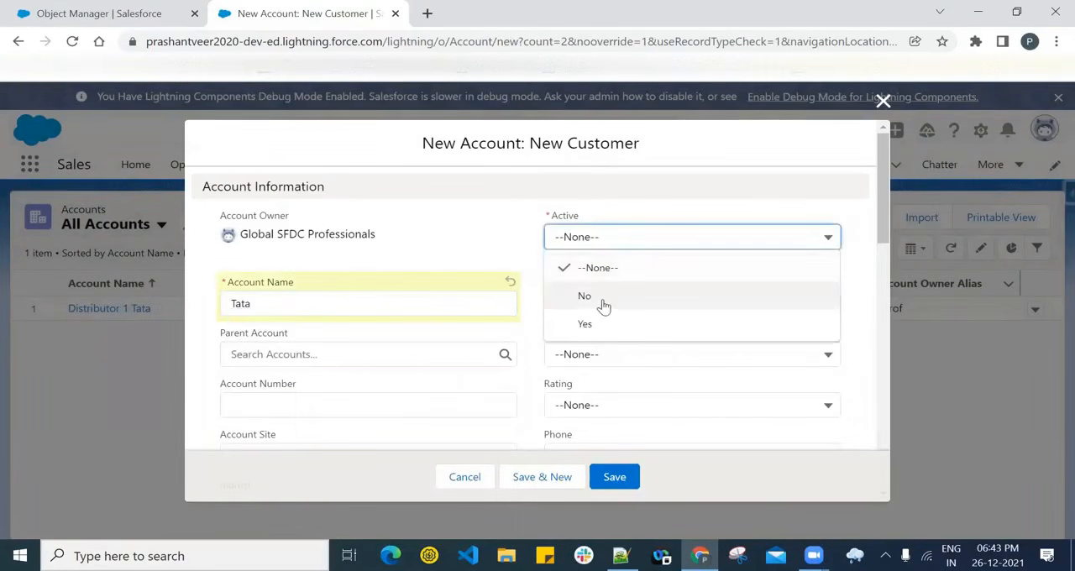
left_click(600, 320)
- Set the Tata account's SLA Expiration Date to 12/14/2021, SLA to Silver and SLA Serial Number to 12345, and save the record
scroll(437, 332, "down", 3)
scroll(437, 332, "down", 10)
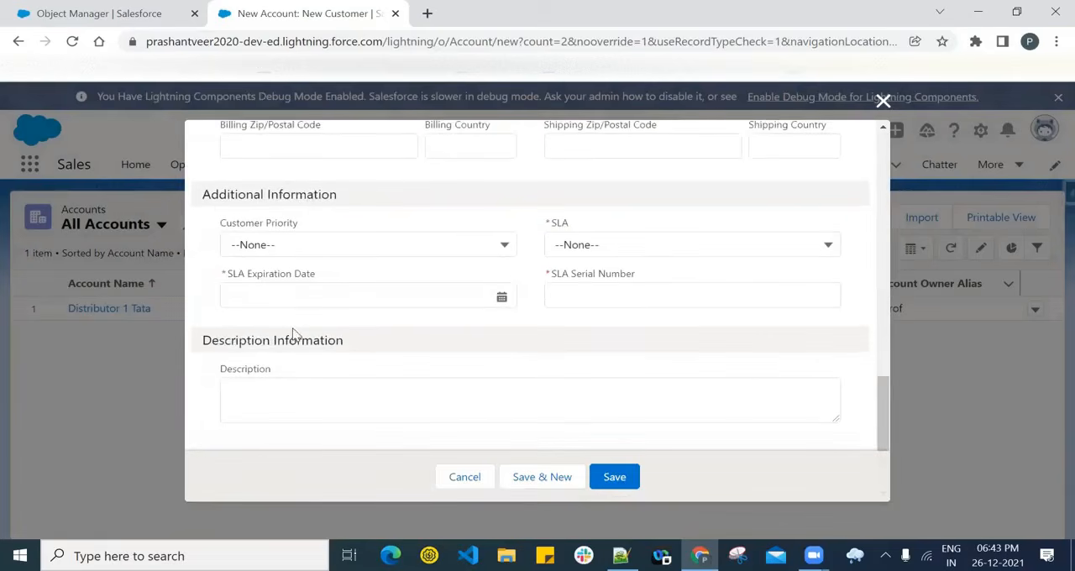
left_click(296, 292)
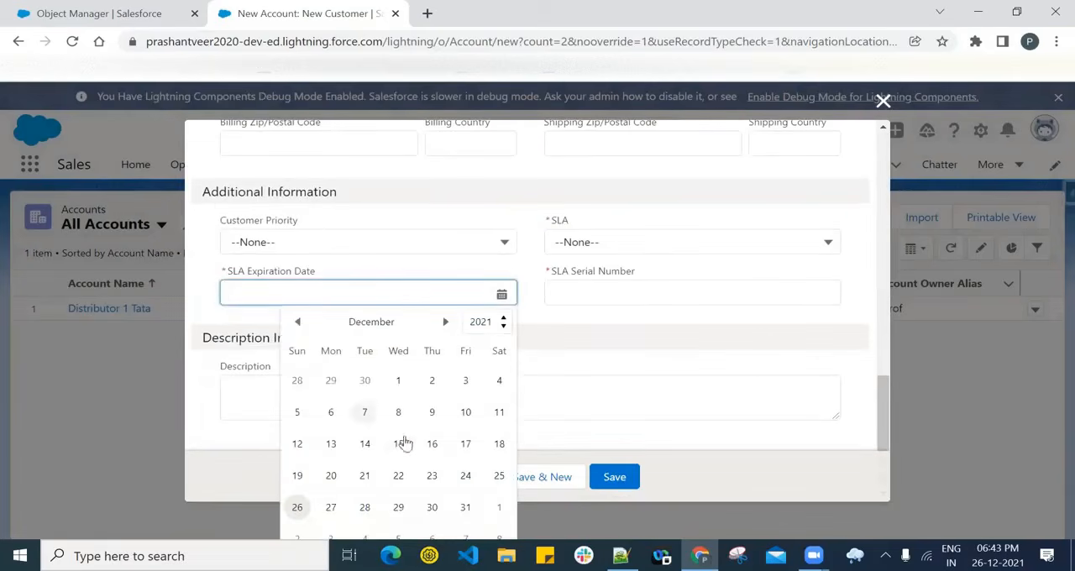
left_click(372, 443)
left_click(595, 240)
left_click(600, 324)
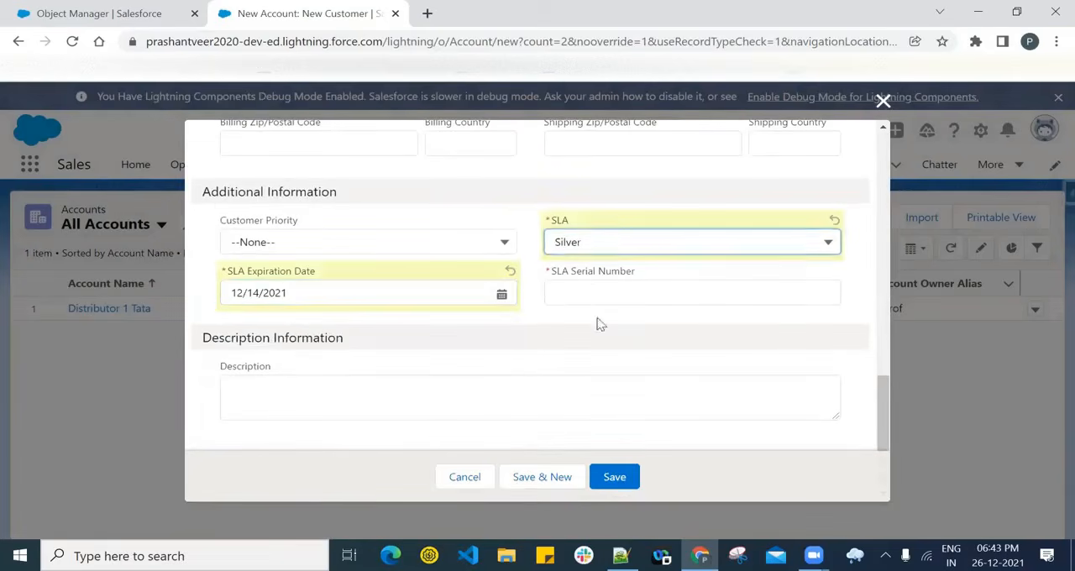
left_click(580, 290)
type("12345")
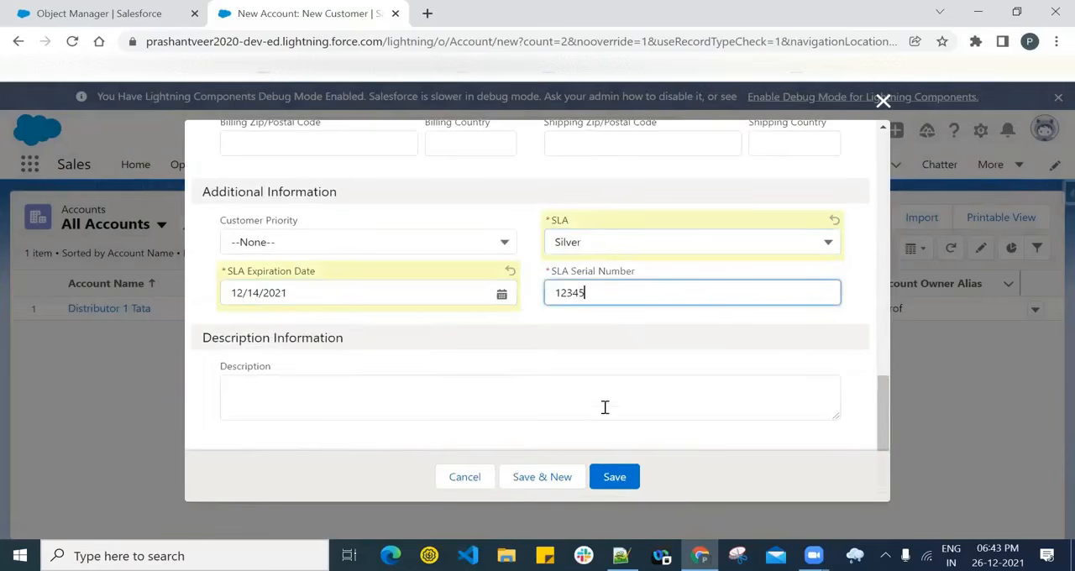
left_click(629, 475)
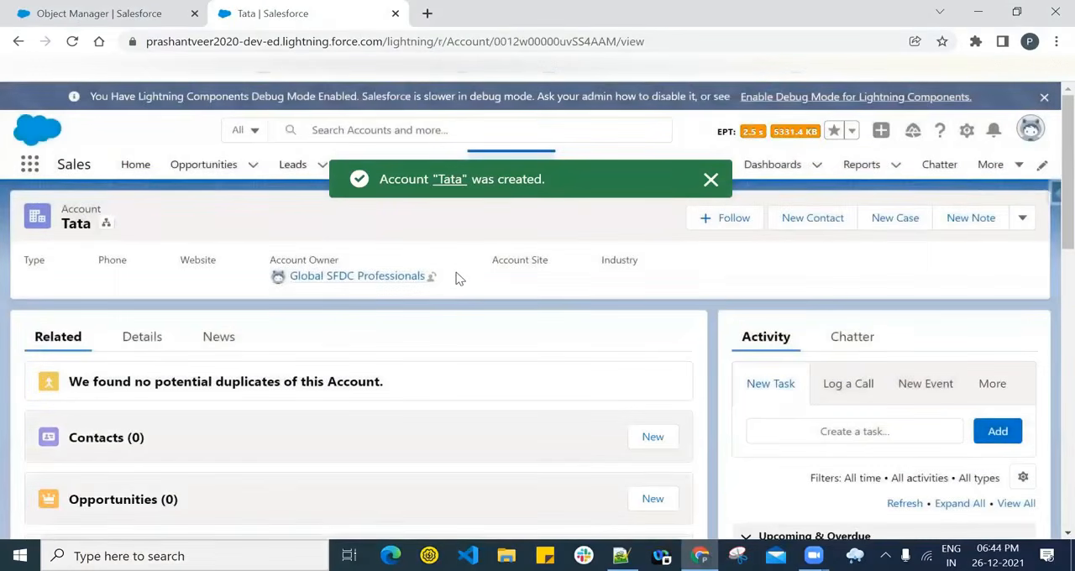
left_click(710, 180)
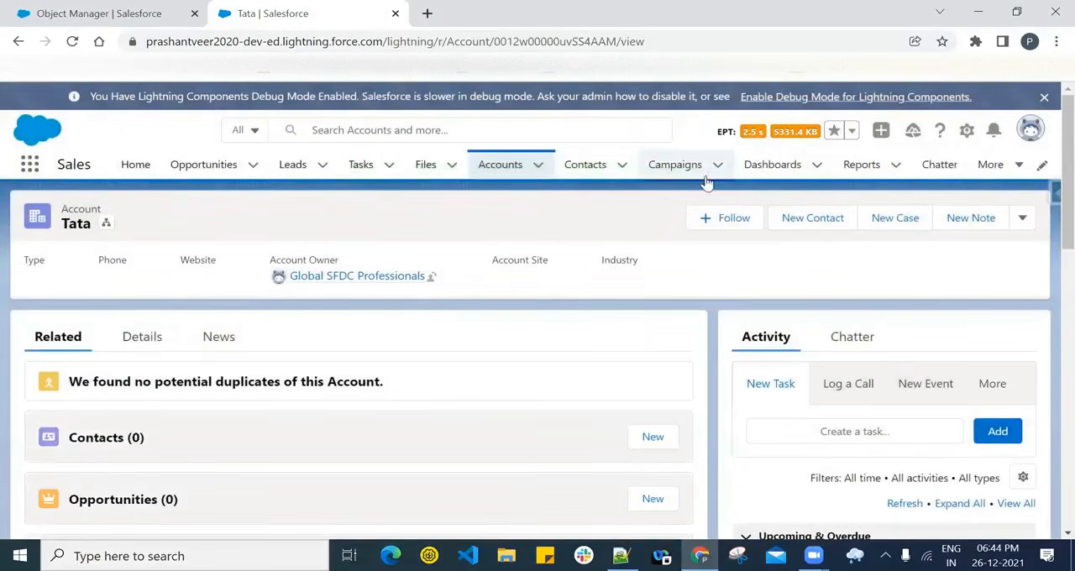
- Return to the Accounts list and open the Distributor 1 Tata record
left_click(499, 165)
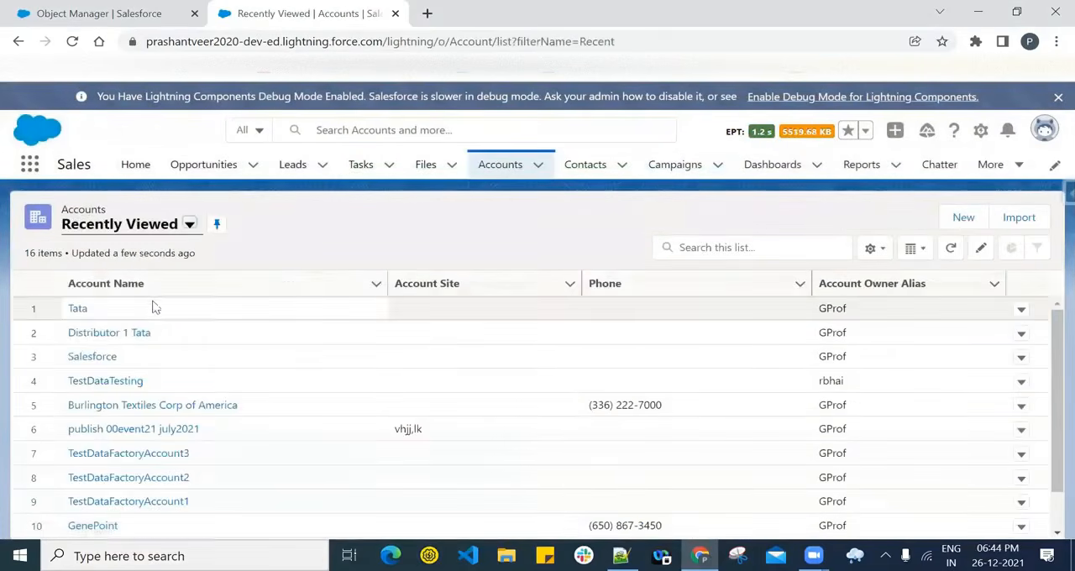
left_click(168, 225)
left_click(392, 205)
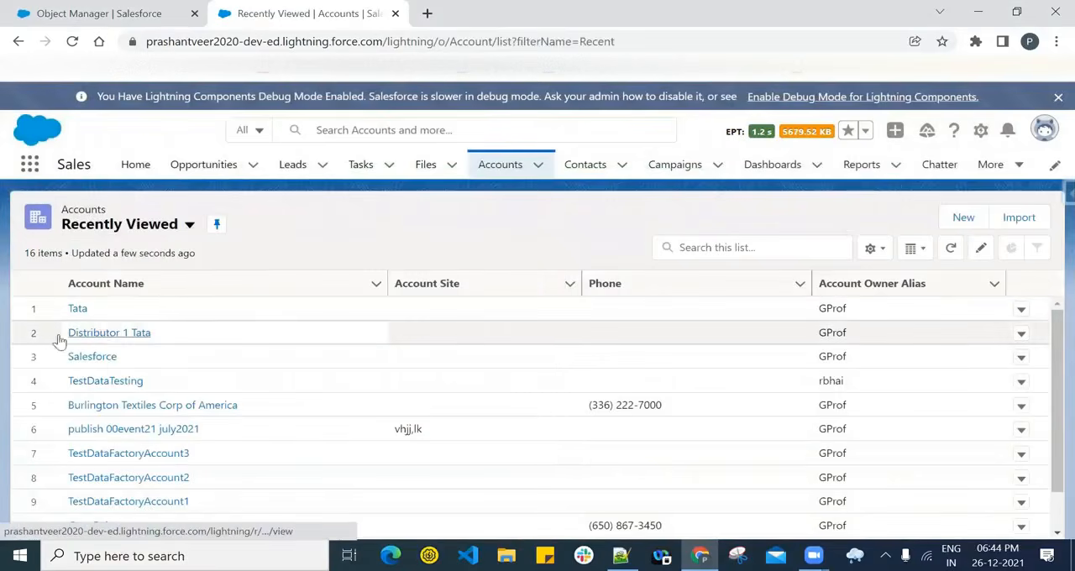
left_click(100, 334)
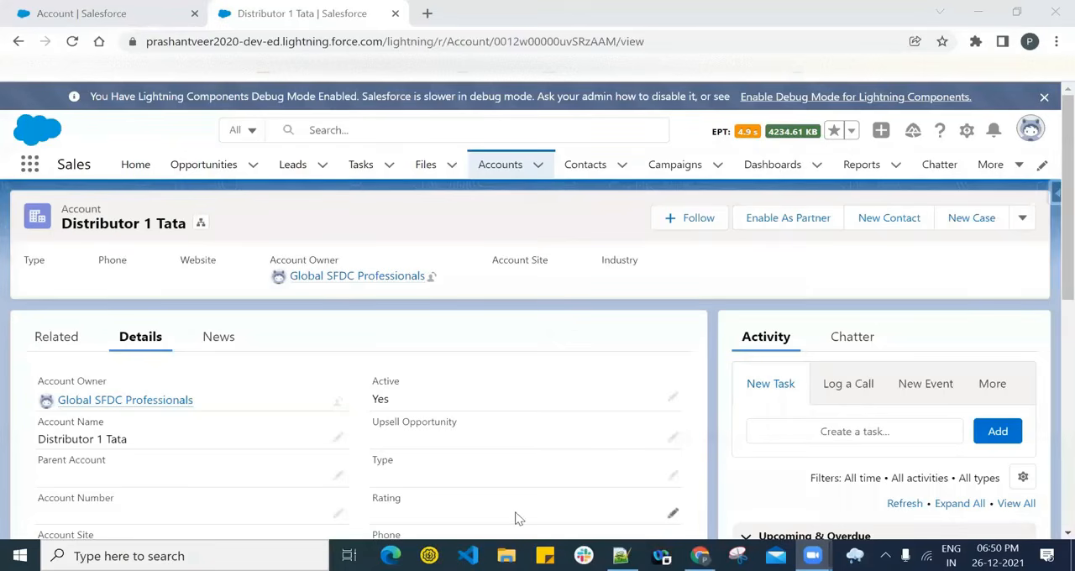
- Enable the Distributor 1 Tata account as a partner and check its remaining record actions
left_click(790, 220)
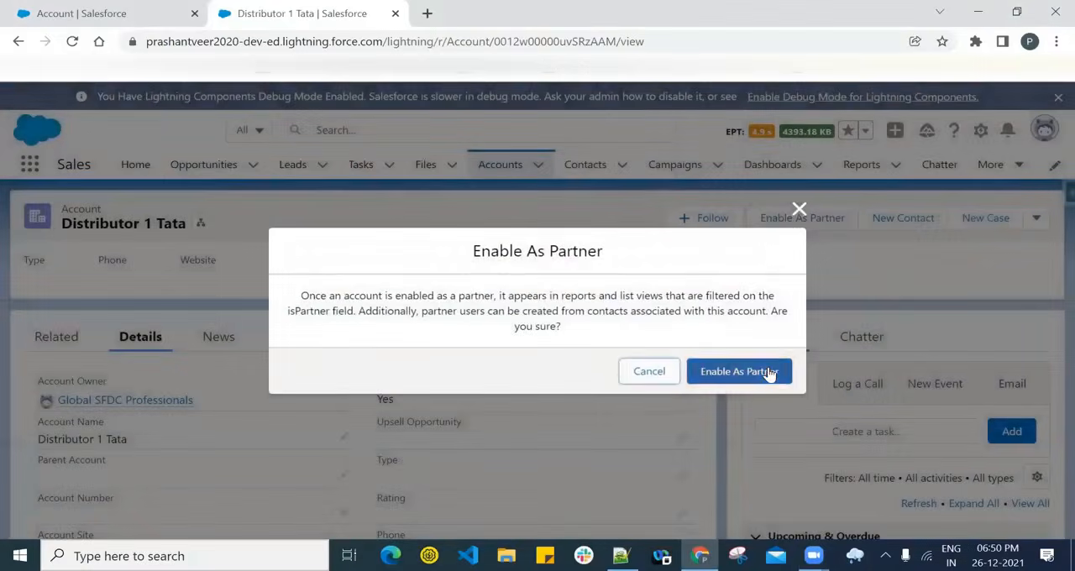
left_click(769, 373)
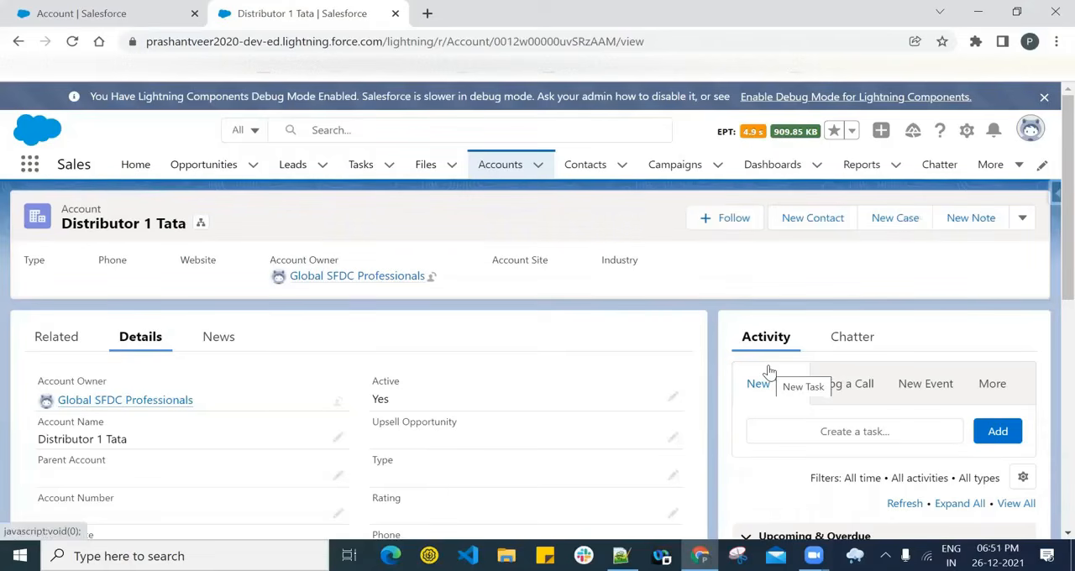
left_click(1021, 221)
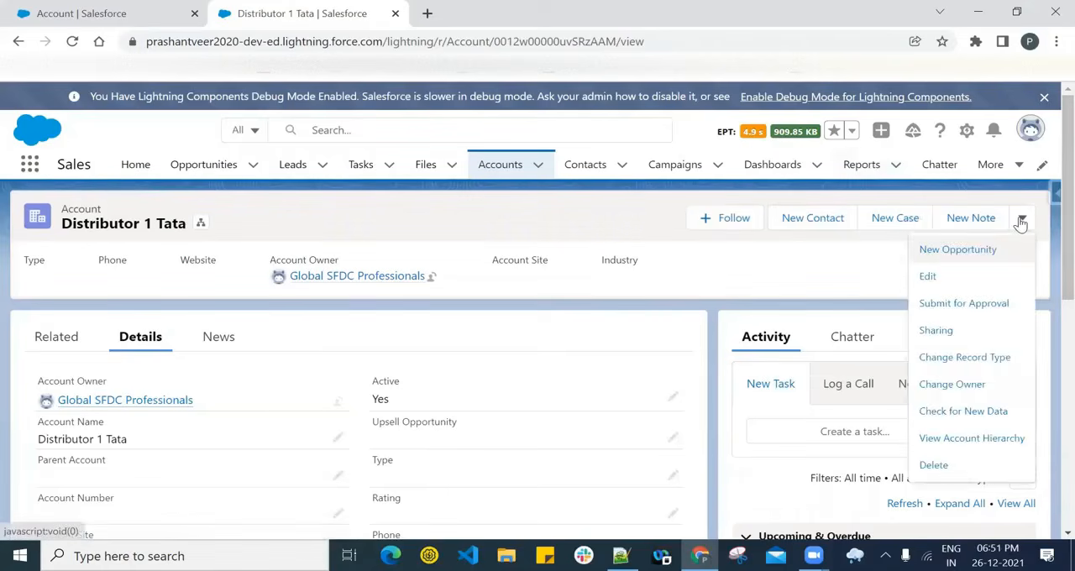
left_click(780, 255)
- Start a new opportunity from the Distributor 1 Tata account's related records and name it 'Distr1Opp'
left_click(33, 338)
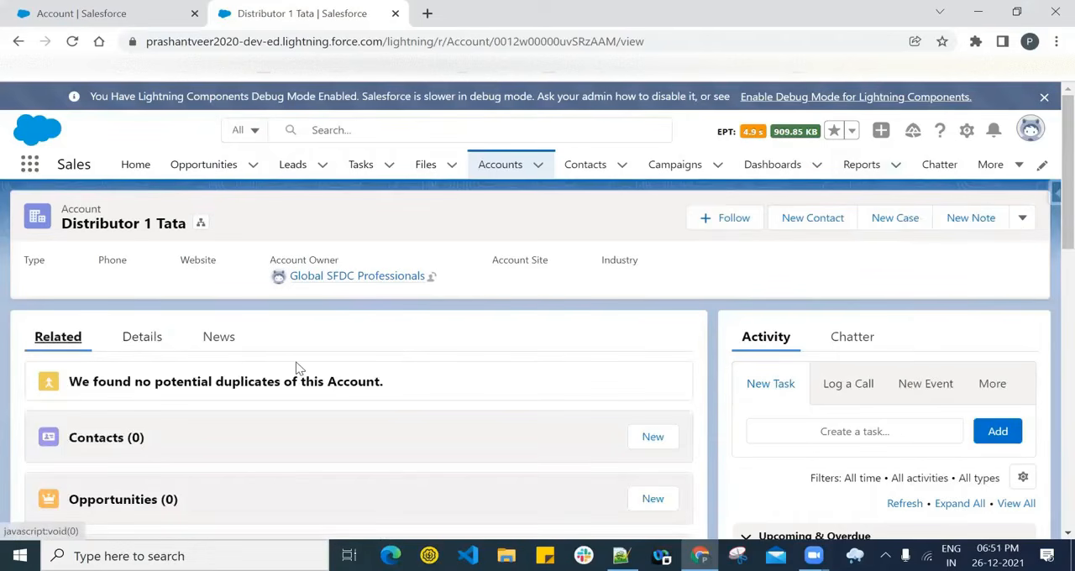
scroll(294, 367, "down", 3)
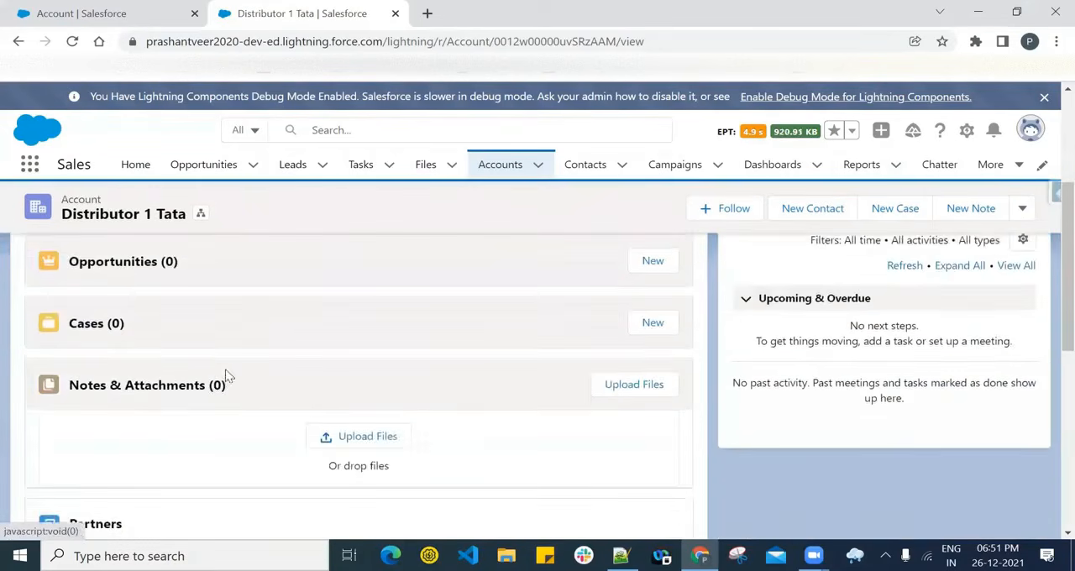
left_click(652, 261)
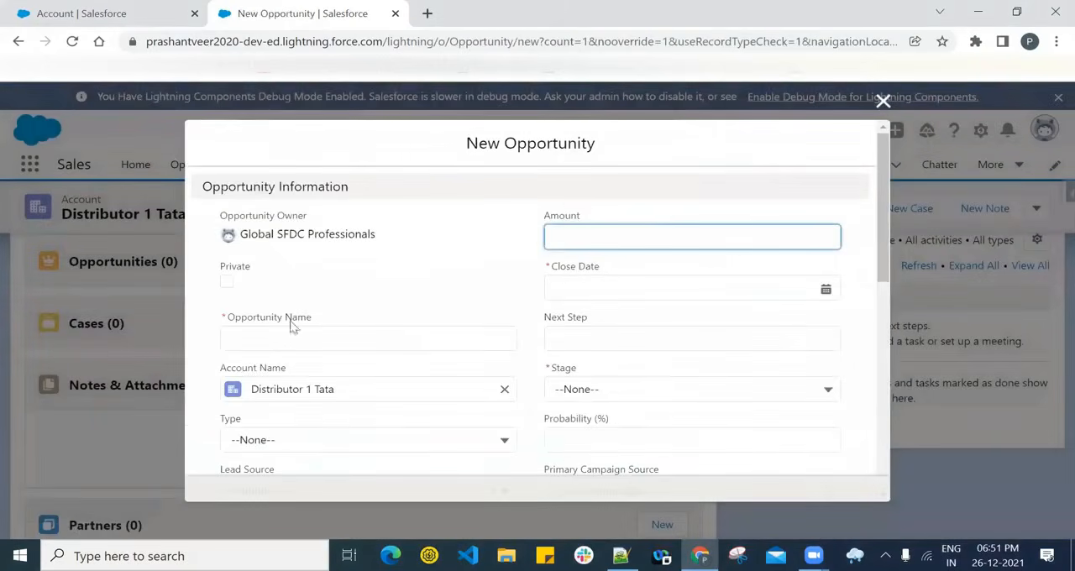
left_click(354, 330)
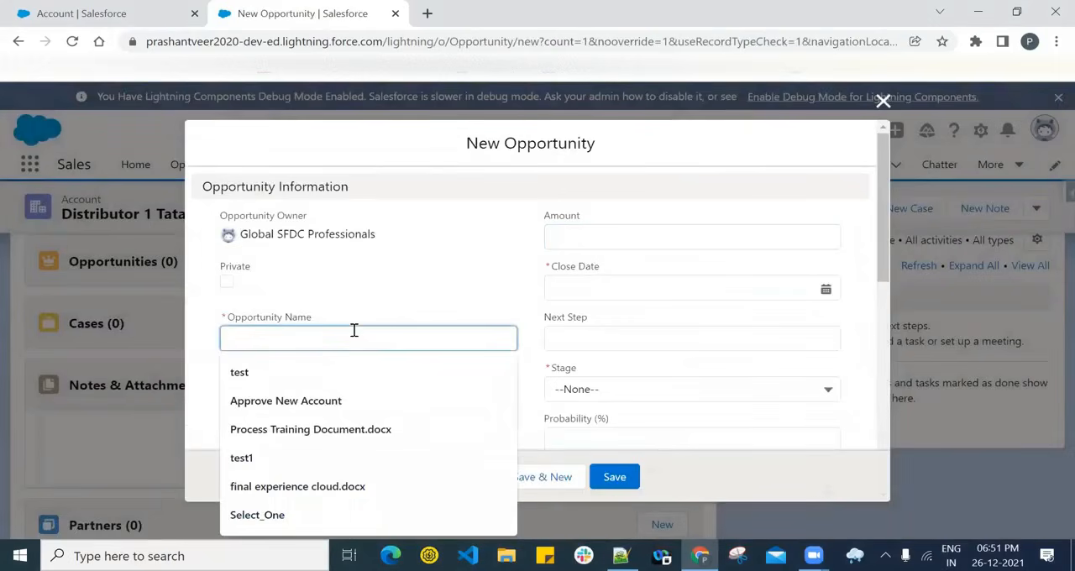
type("Distr1Opp")
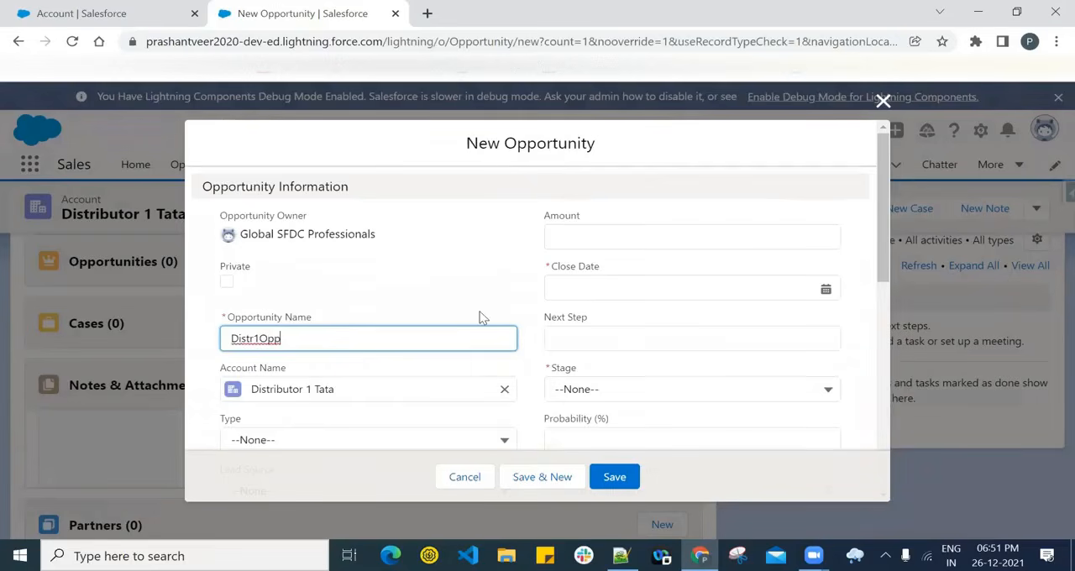
scroll(379, 322, "down", 6)
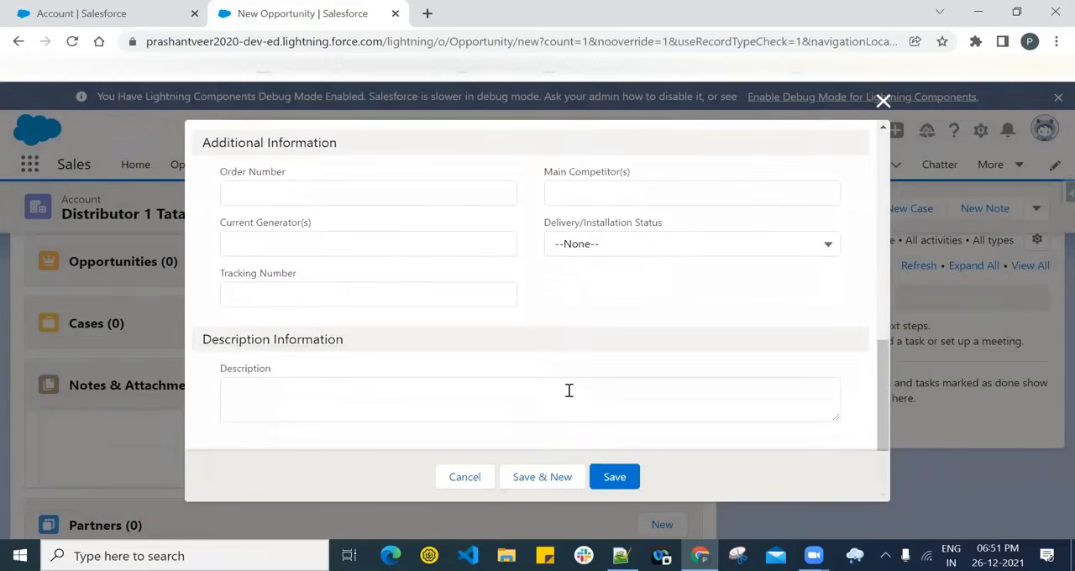
scroll(579, 386, "up", 10)
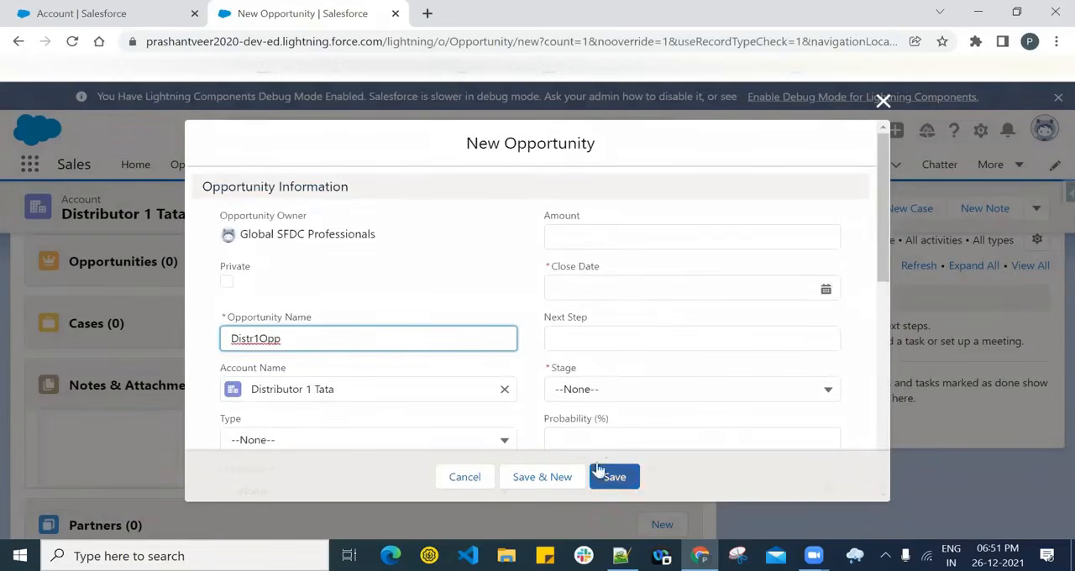
- Set the Distr1Opp opportunity's Close Date to 12/31/2021 and Stage to Qualification, check the mandatory box, and save the record
left_click(598, 291)
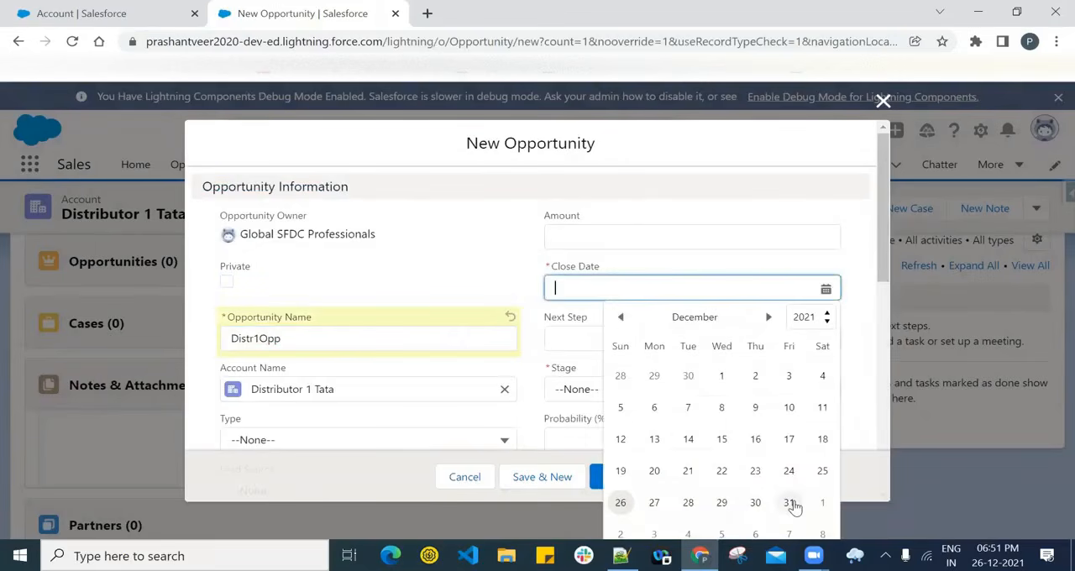
left_click(789, 503)
scroll(597, 377, "down", 3)
left_click(622, 487)
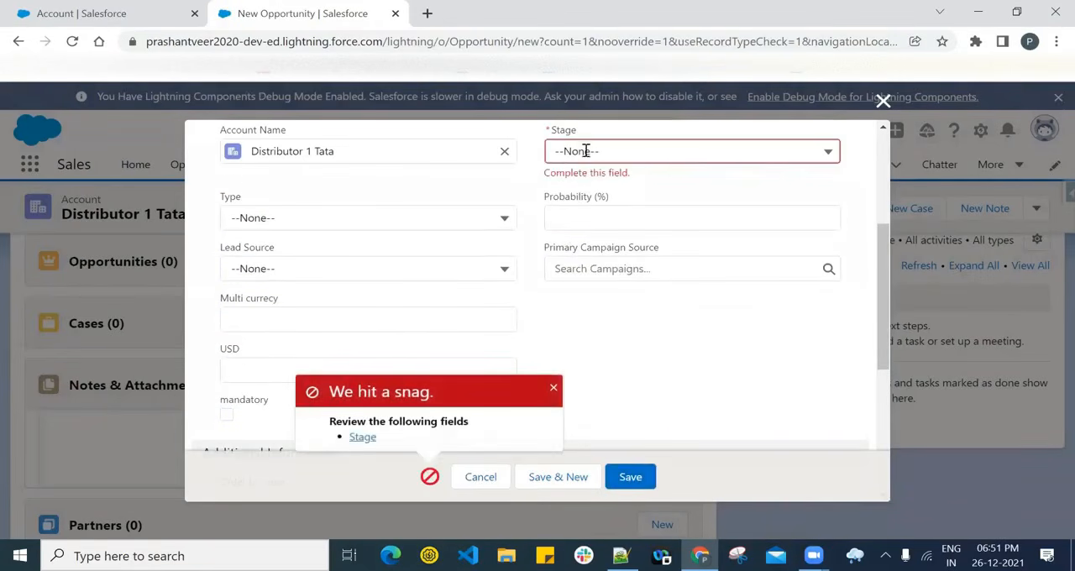
left_click(583, 149)
left_click(598, 243)
left_click(630, 476)
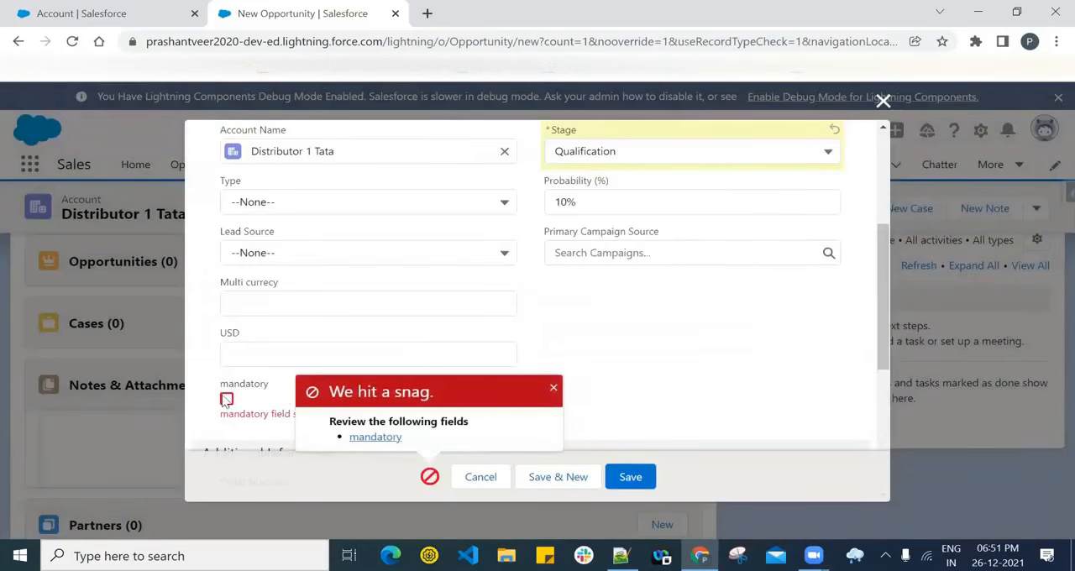
left_click(226, 399)
left_click(630, 476)
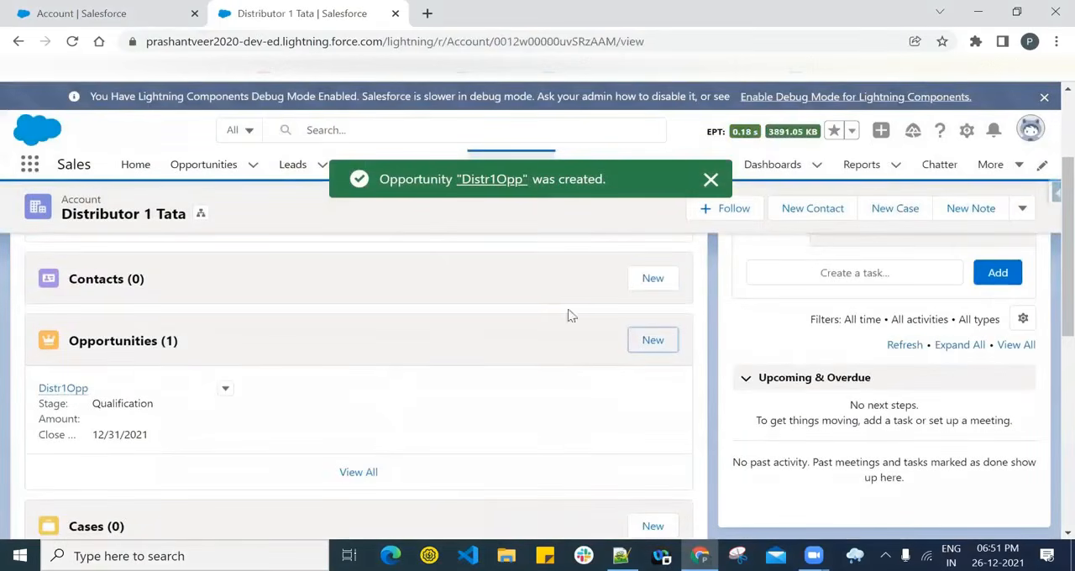
- Start a second opportunity for Distributor 1 Tata and name it 'Distr2Opp'
left_click(649, 340)
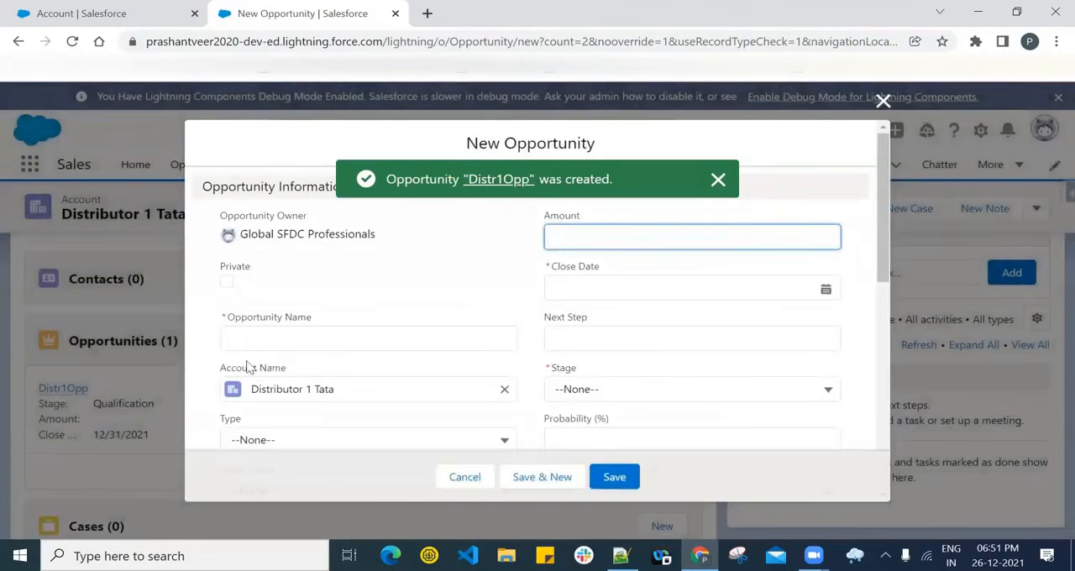
left_click(257, 338)
type("Dis")
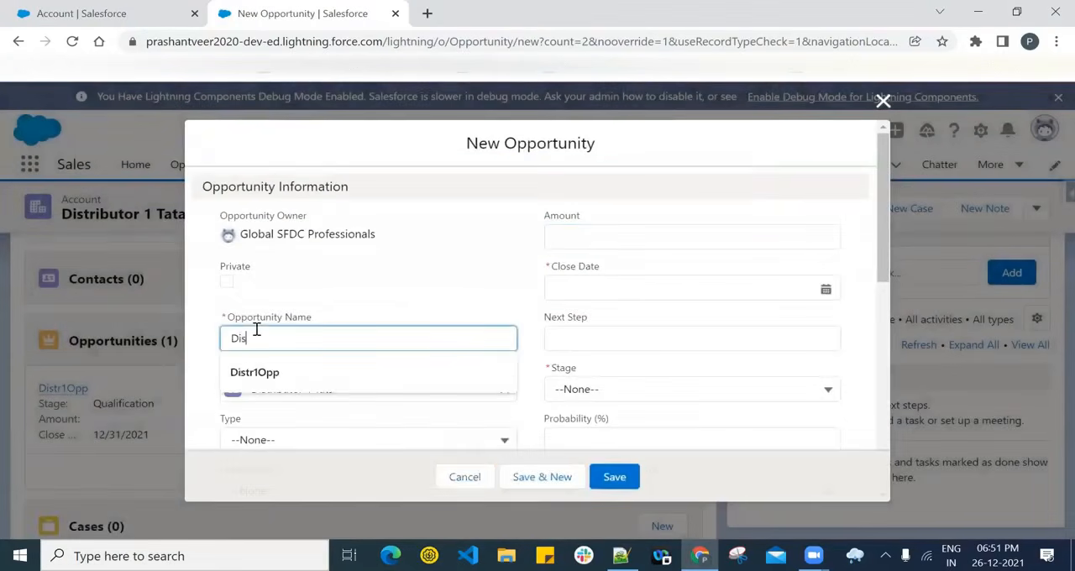
key("Down")
key("Return")
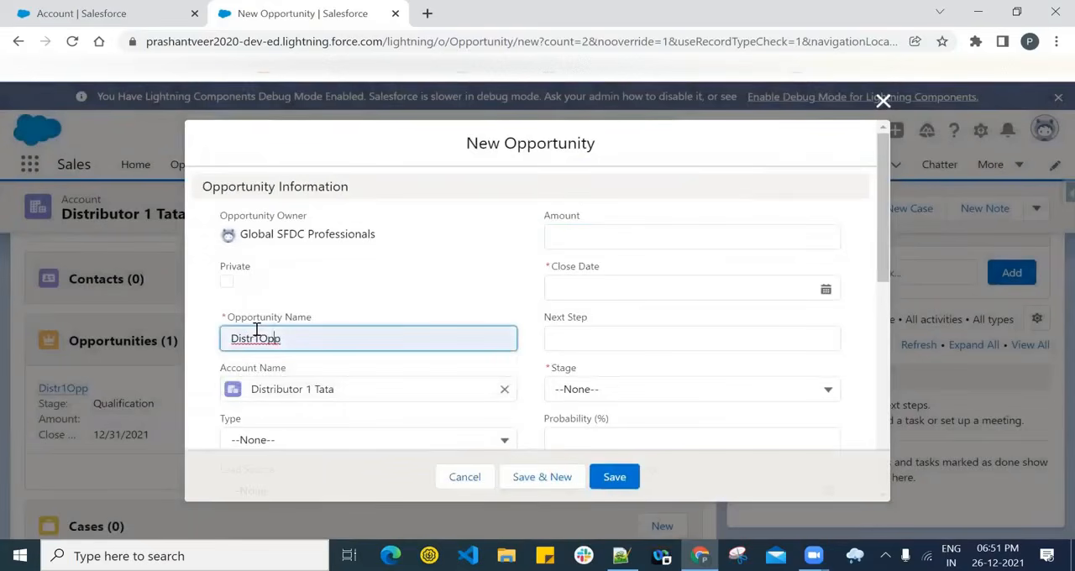
left_click(257, 330)
key("BackSpace")
type("2")
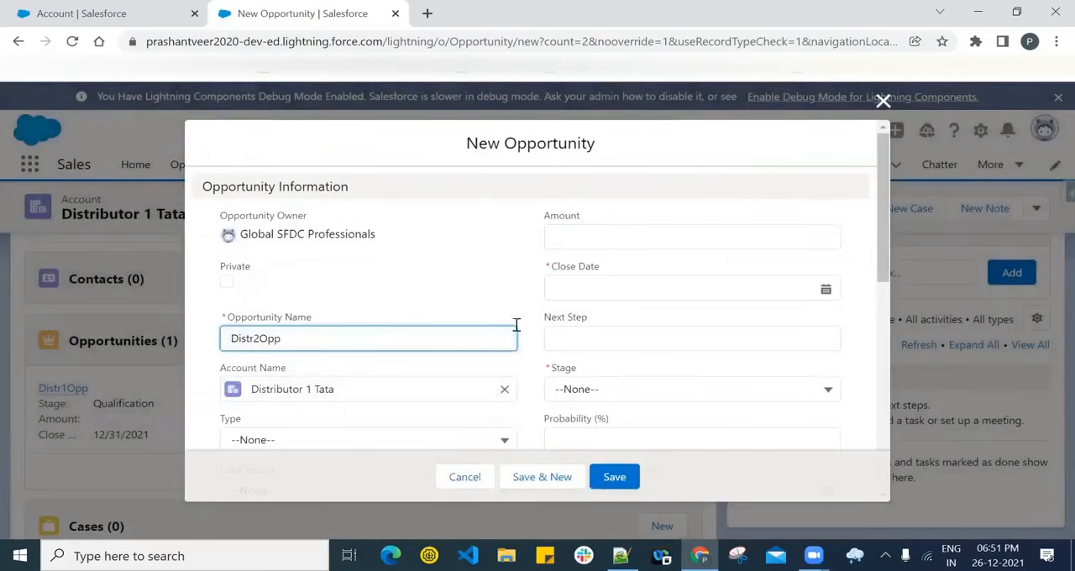
- Set the Distr2Opp opportunity's Close Date to January 1, 2022 and Stage to Value Proposition, check the mandatory box, and save the record
left_click(781, 288)
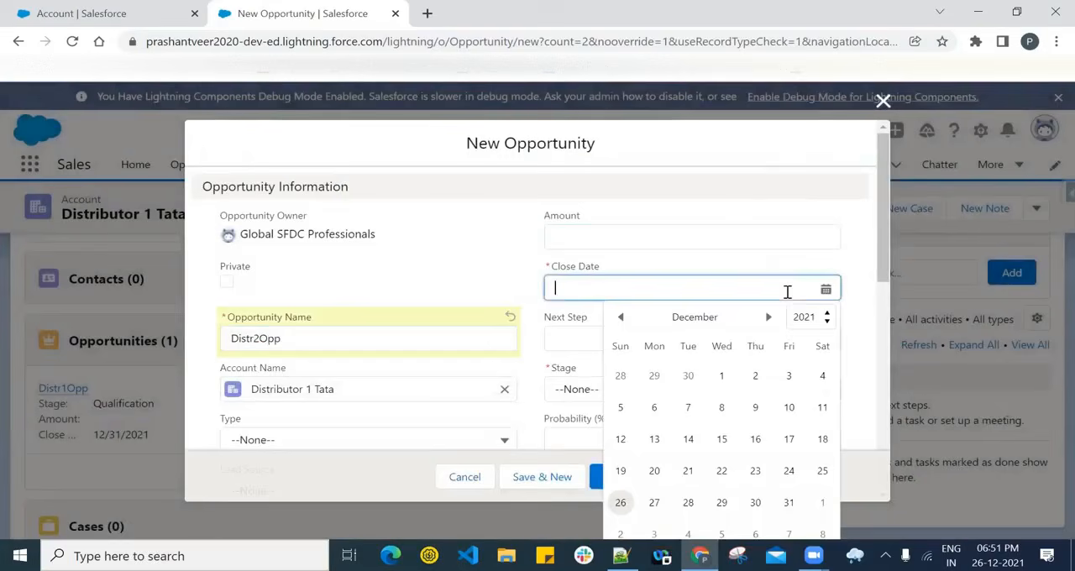
left_click(822, 502)
left_click(617, 388)
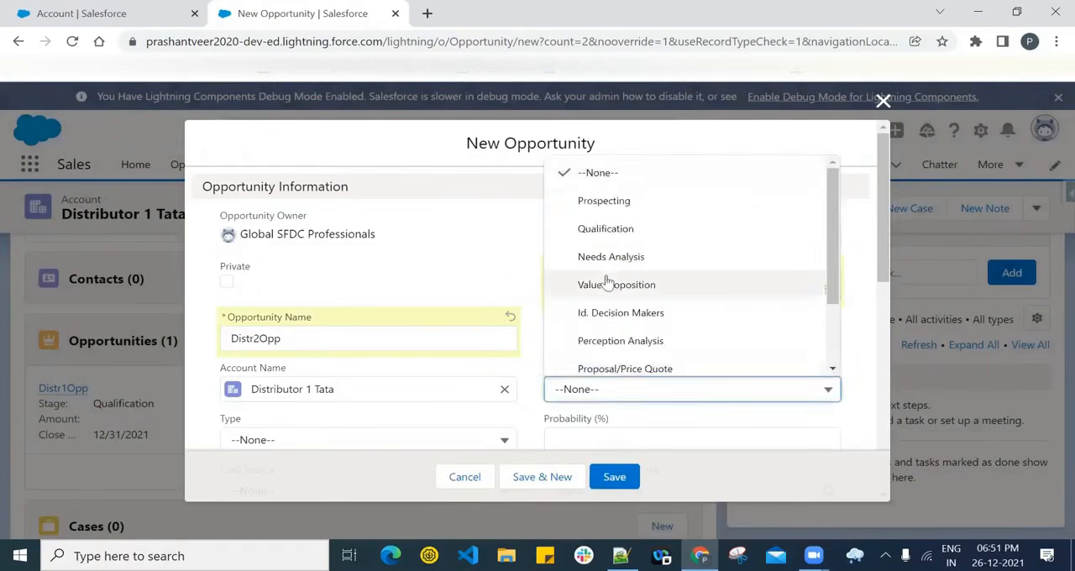
left_click(598, 283)
scroll(361, 345, "down", 3)
left_click(228, 400)
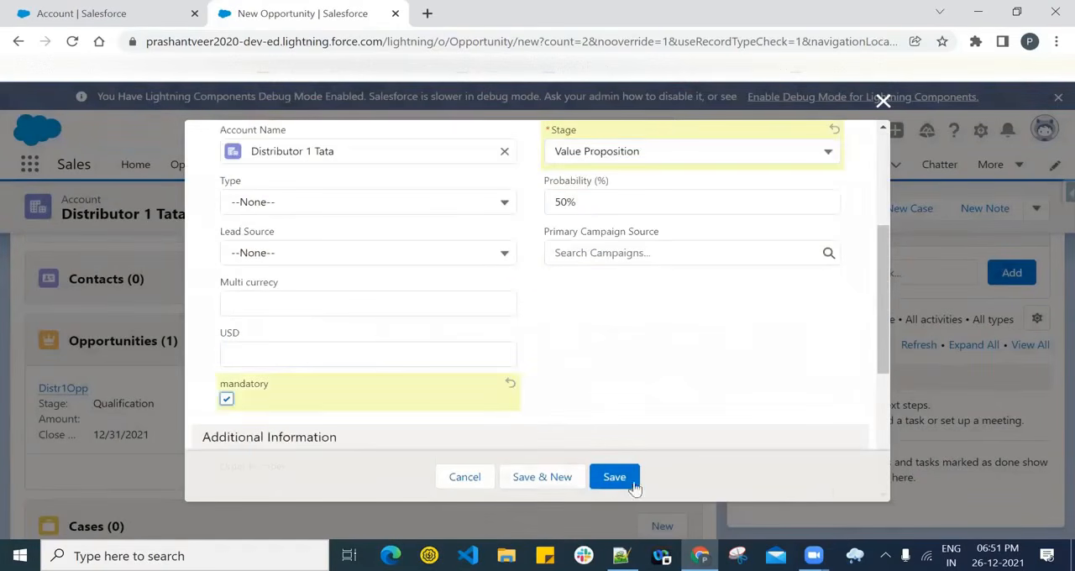
left_click(619, 477)
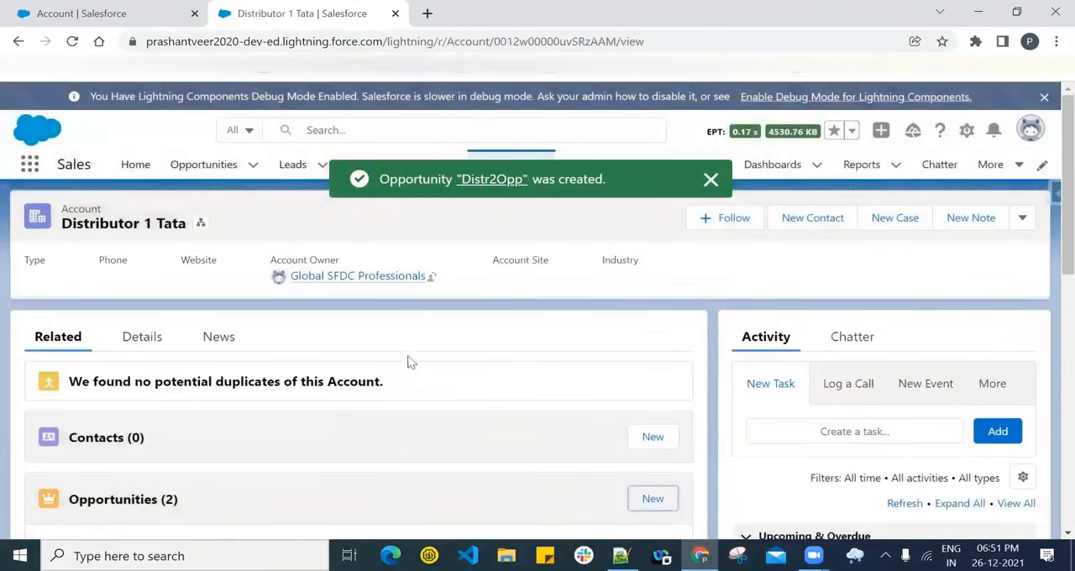
left_click(710, 182)
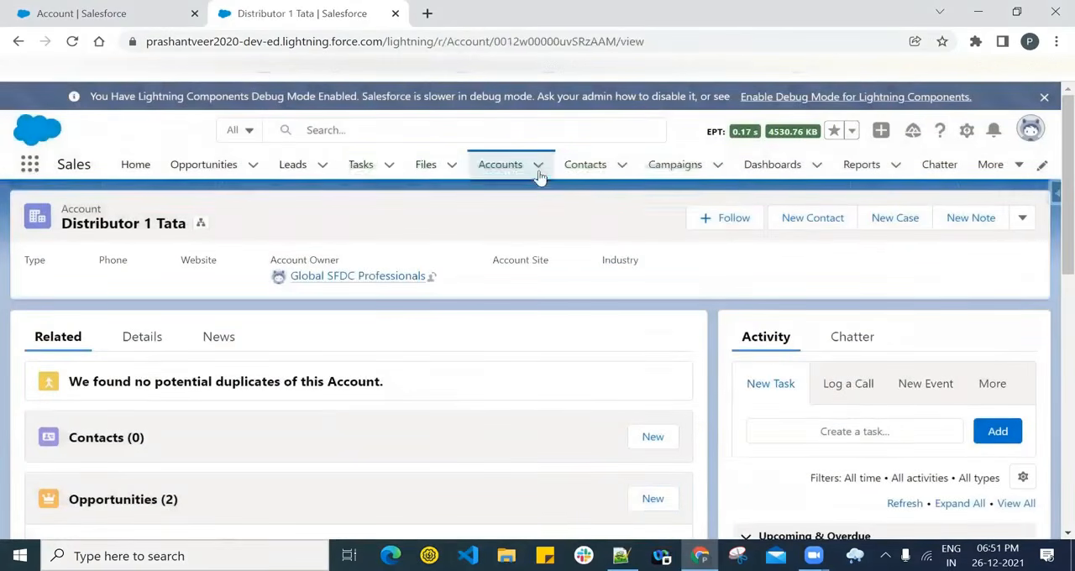
- Open the Tata account from the Accounts list and enable it as a partner
left_click(529, 167)
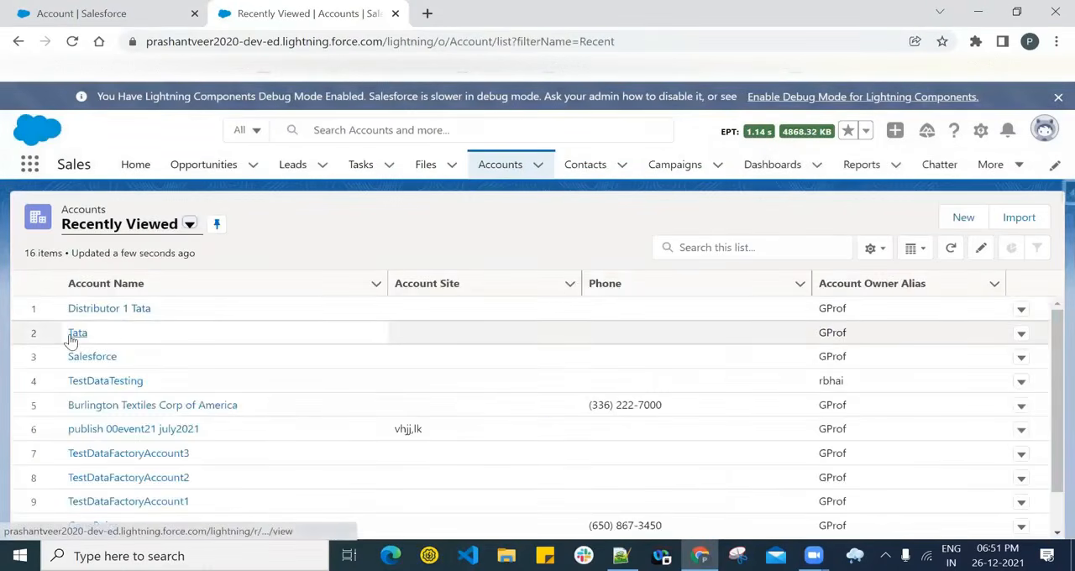
left_click(74, 334)
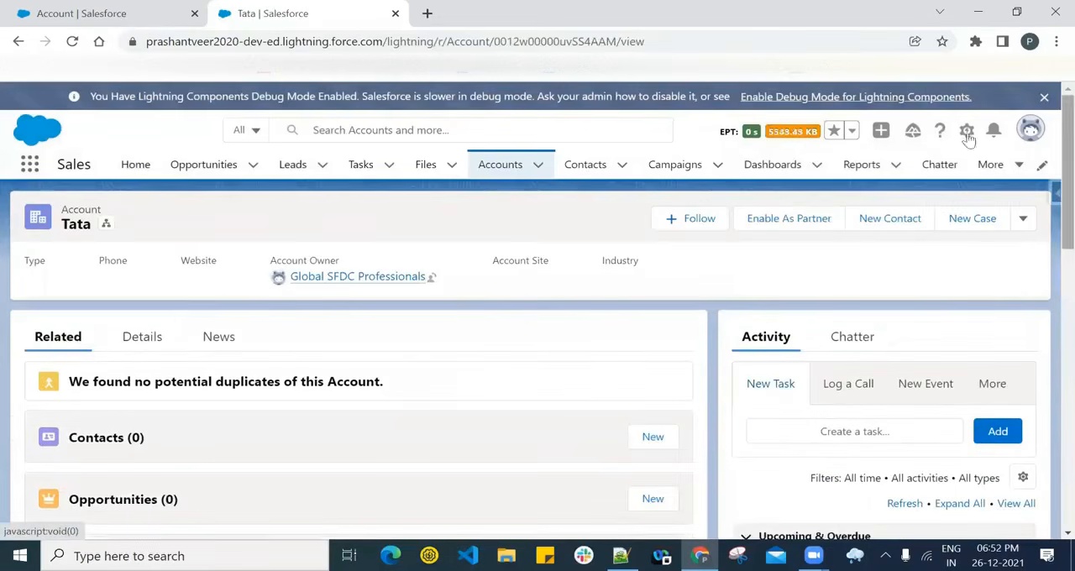
left_click(794, 219)
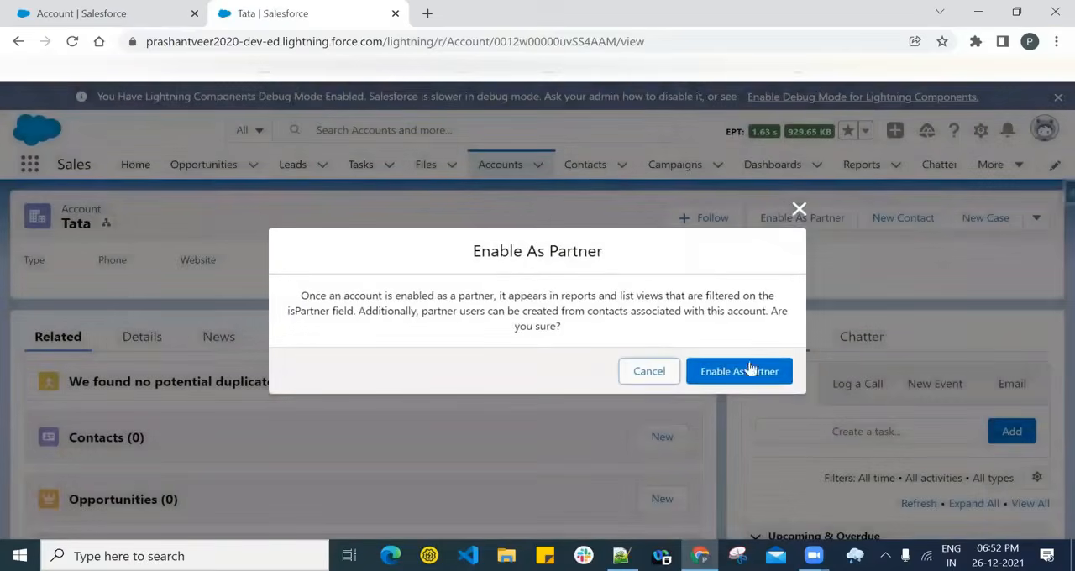
left_click(737, 370)
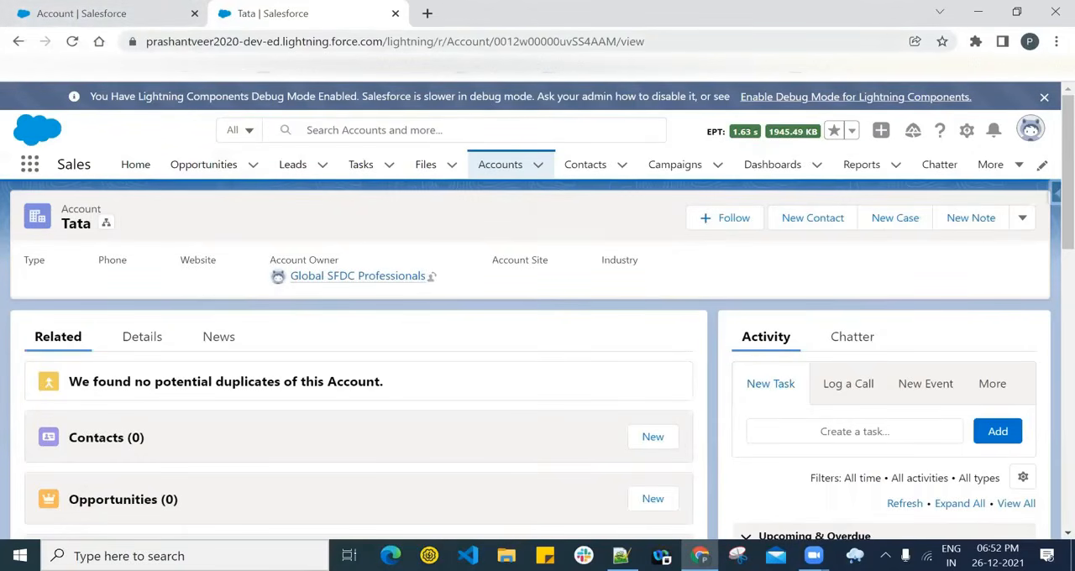
- Open Salesforce Setup, close the old Account page, and find the Digital Experiences Settings page by searching for 'digi'
left_click(967, 130)
left_click(941, 185)
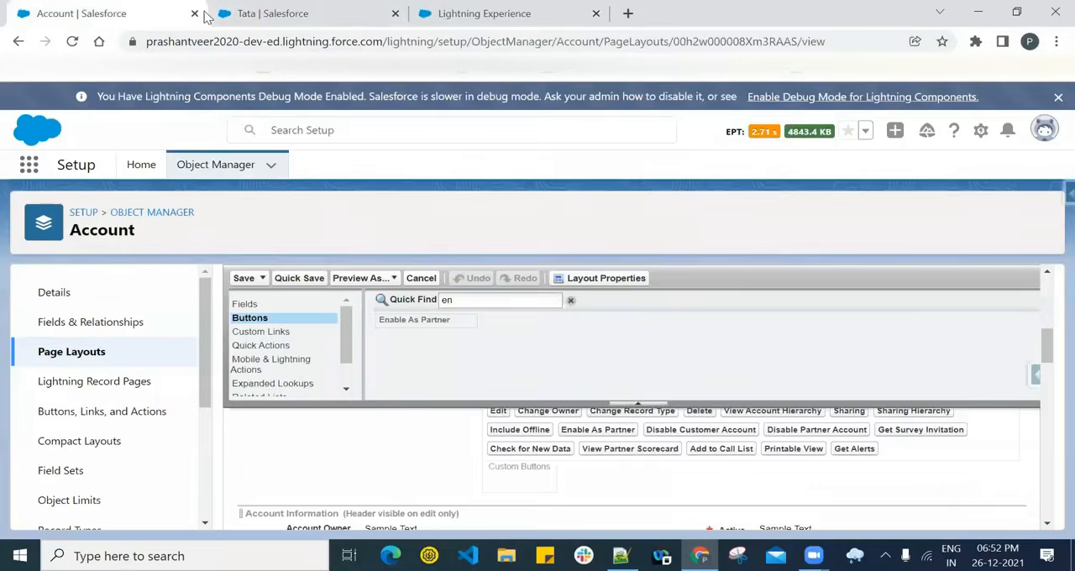
left_click(195, 13)
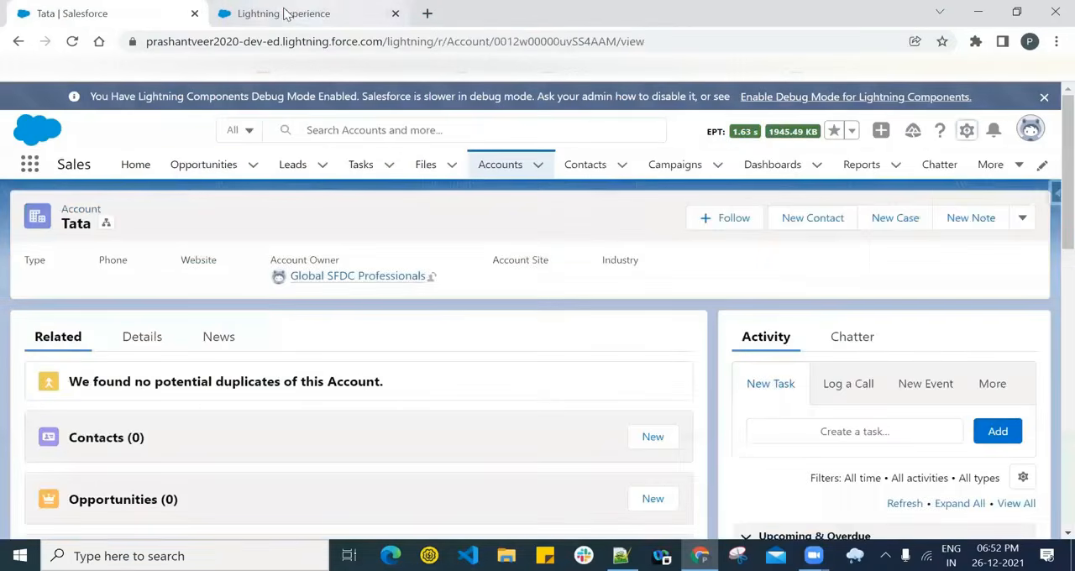
left_click(286, 13)
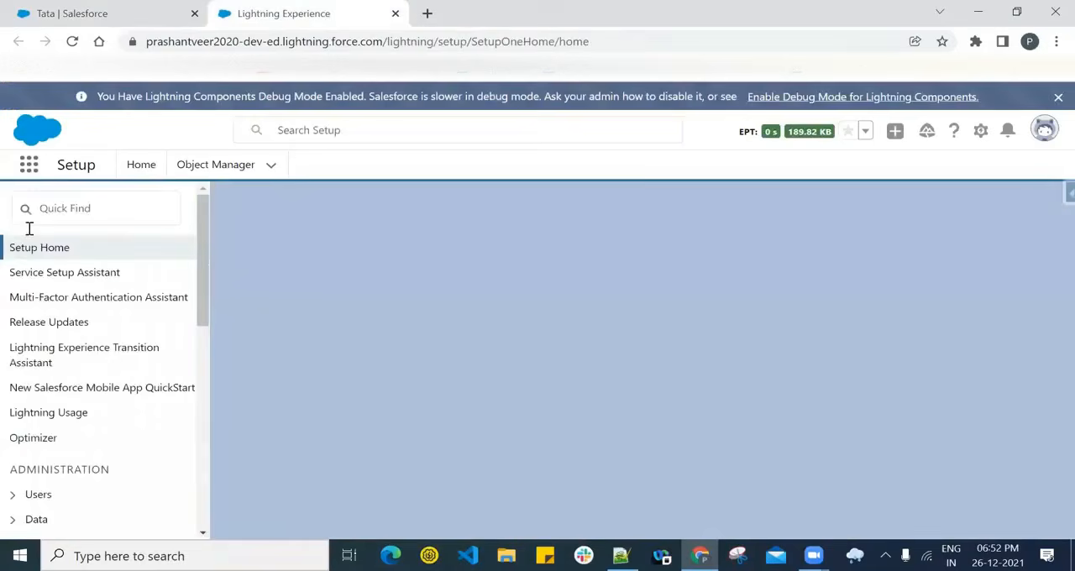
left_click(88, 208)
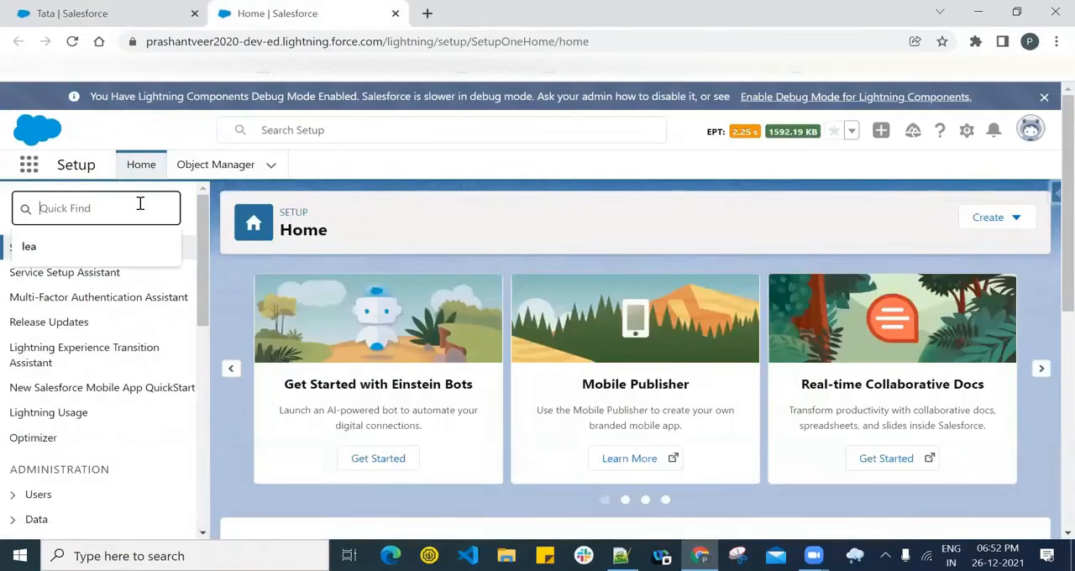
type("dis")
key("BackSpace")
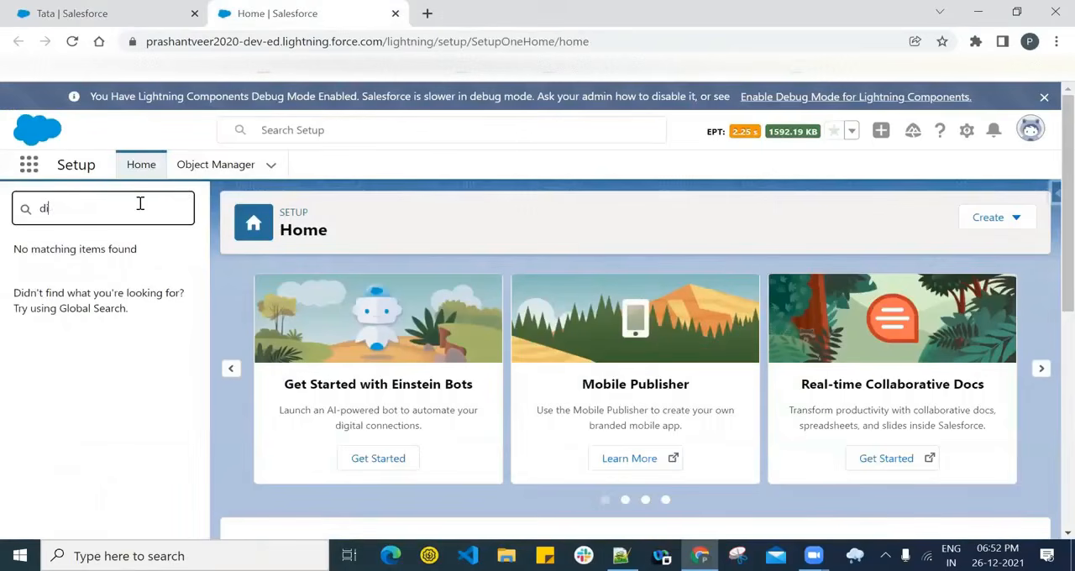
type("gi")
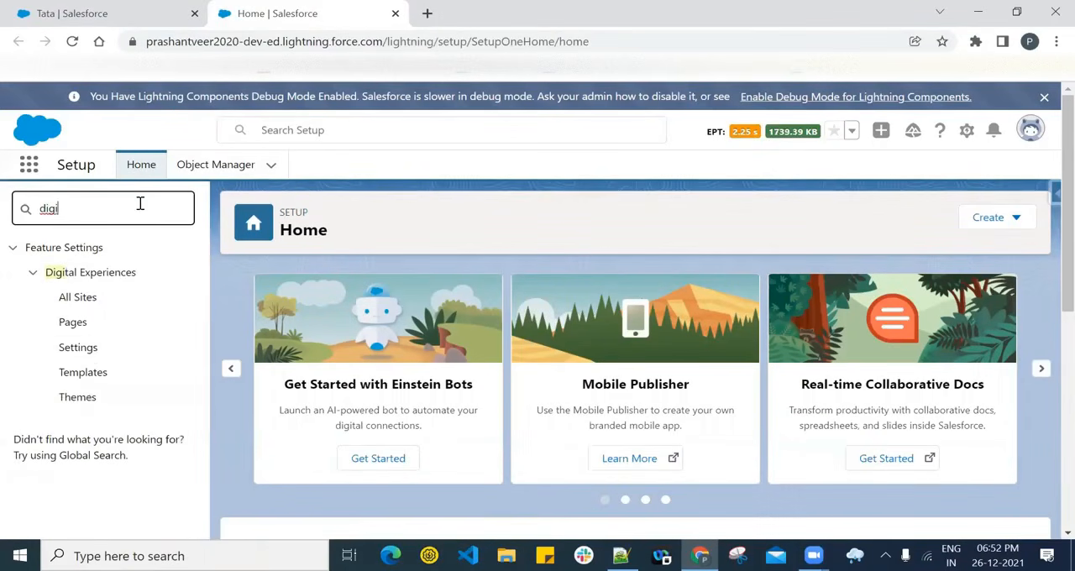
left_click(79, 350)
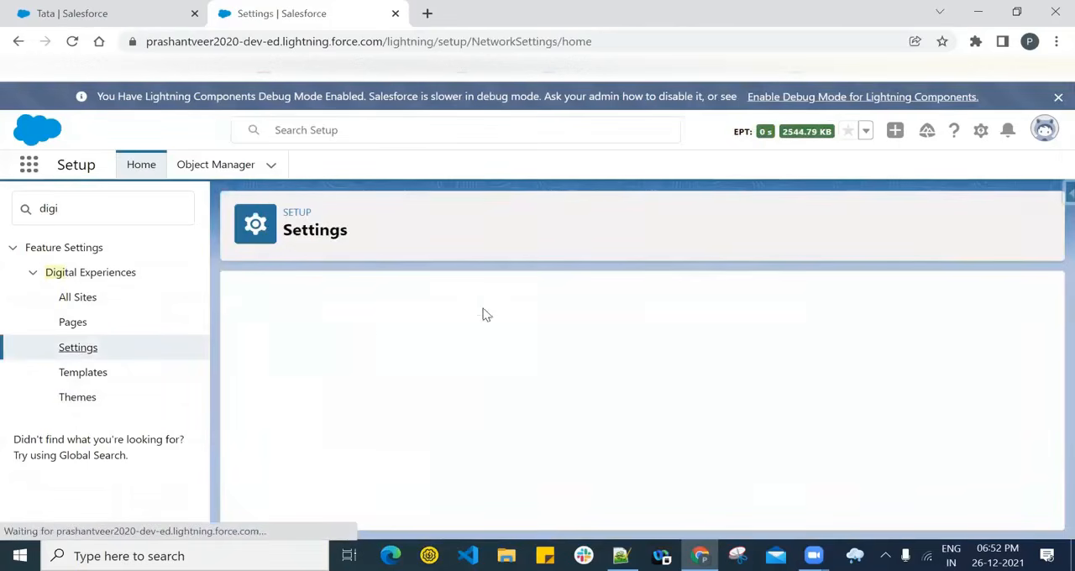
- Find the Account Relationship Settings on the Digital Experiences settings page and check Enable Account Relationships
scroll(483, 313, "down", 5)
scroll(483, 312, "down", 1)
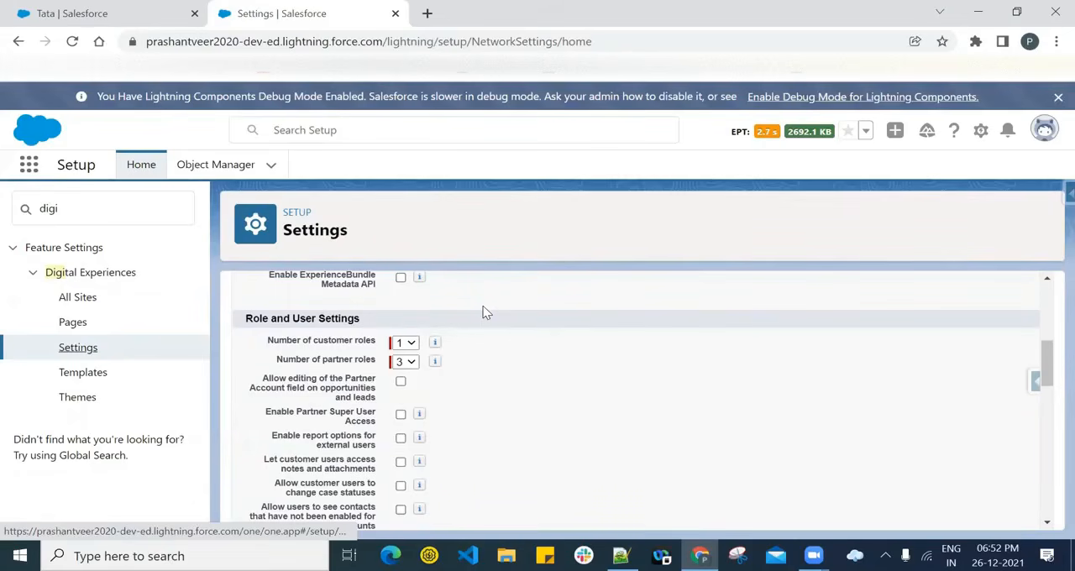
key("ctrl+f")
type("acc")
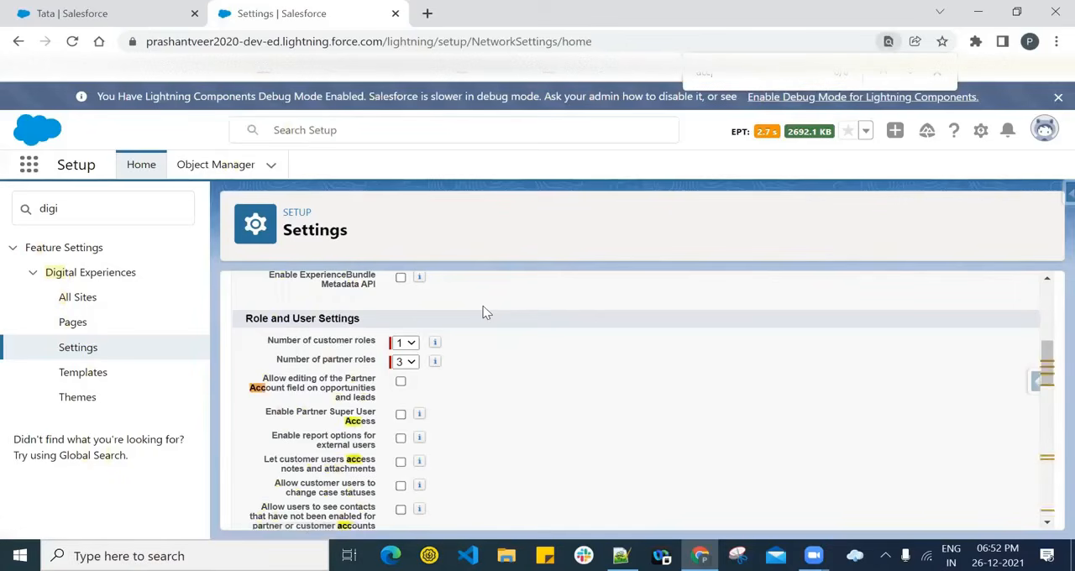
type("ount re")
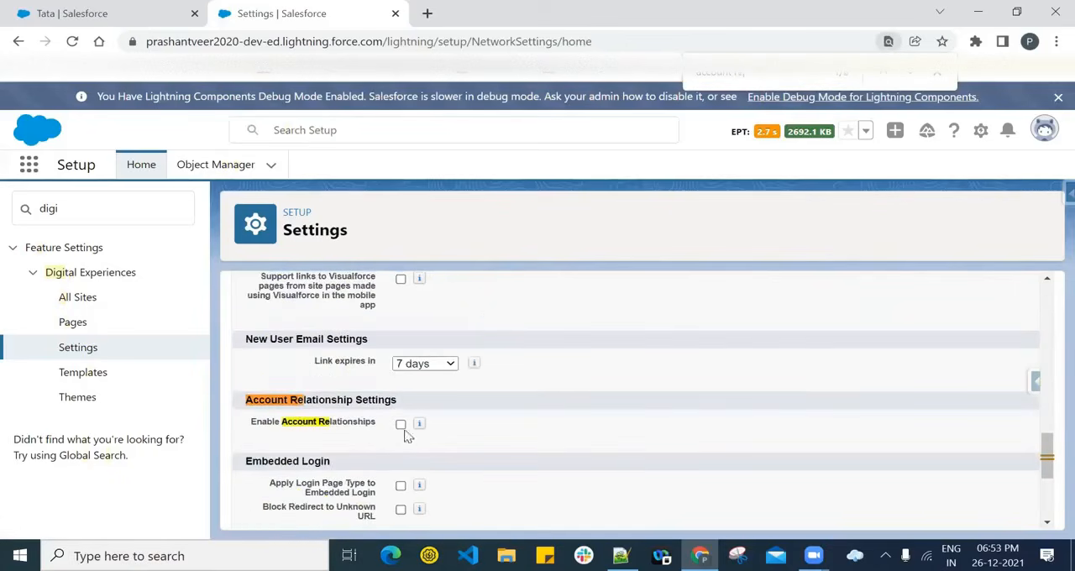
left_click(401, 426)
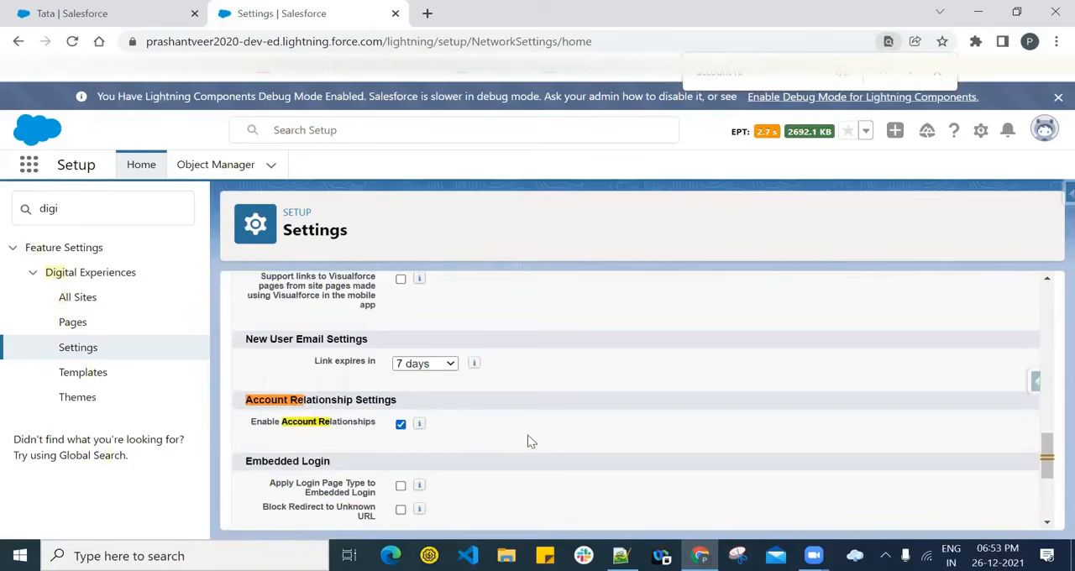
left_click(938, 75)
mouse_move(419, 430)
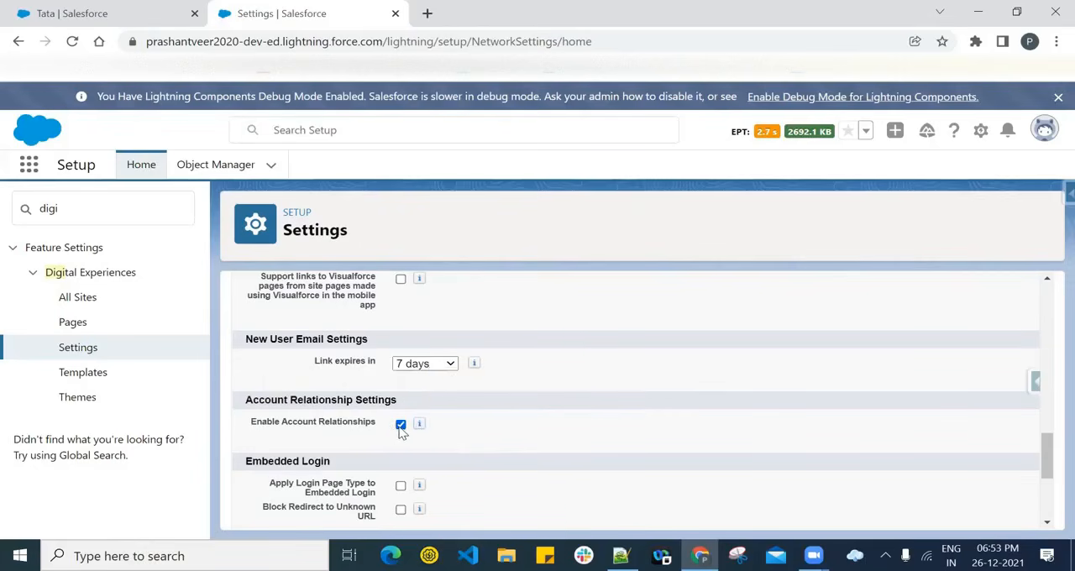
- Review the remaining Digital Experiences settings and save them with Account Relationships enabled
scroll(579, 488, "down", 3)
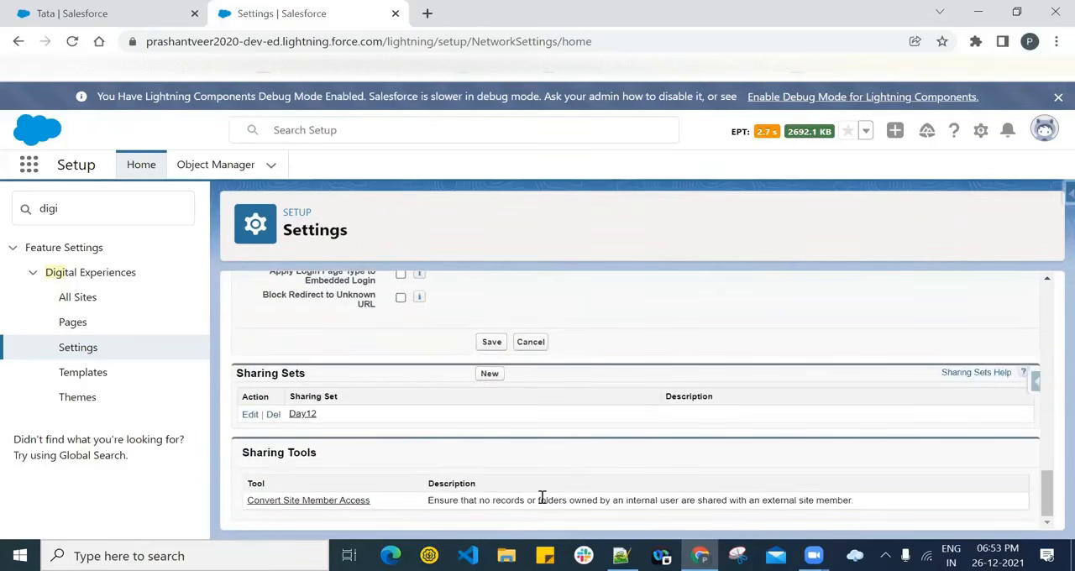
scroll(542, 498, "up", 3)
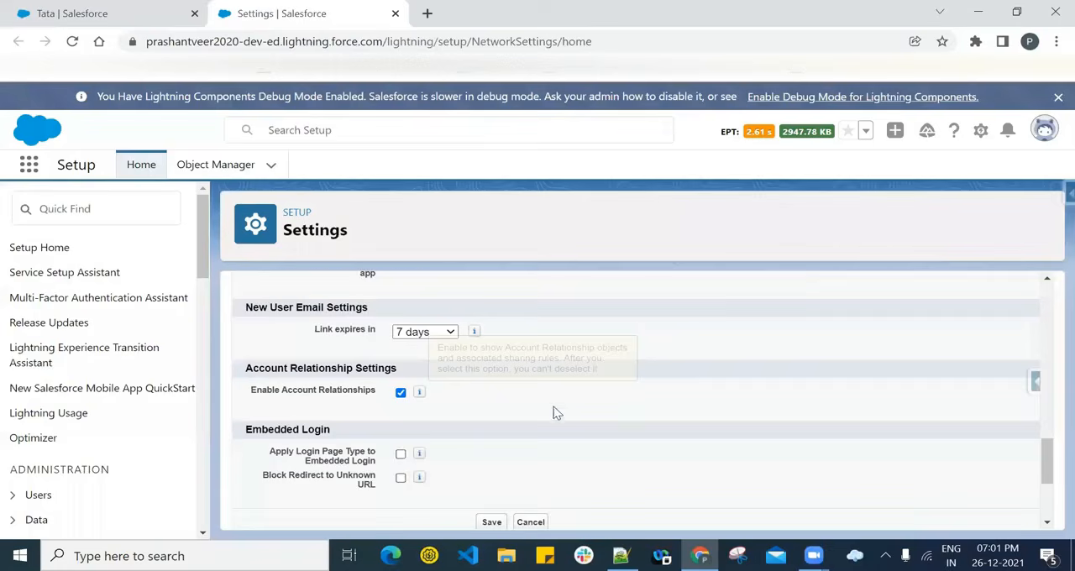
scroll(550, 424, "down", 2)
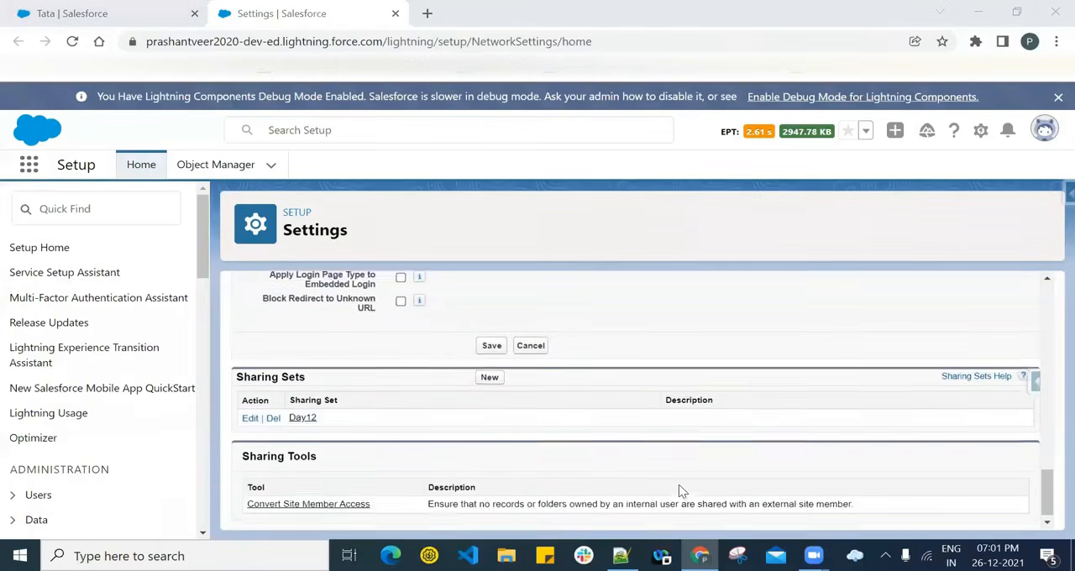
scroll(773, 461, "up", 10)
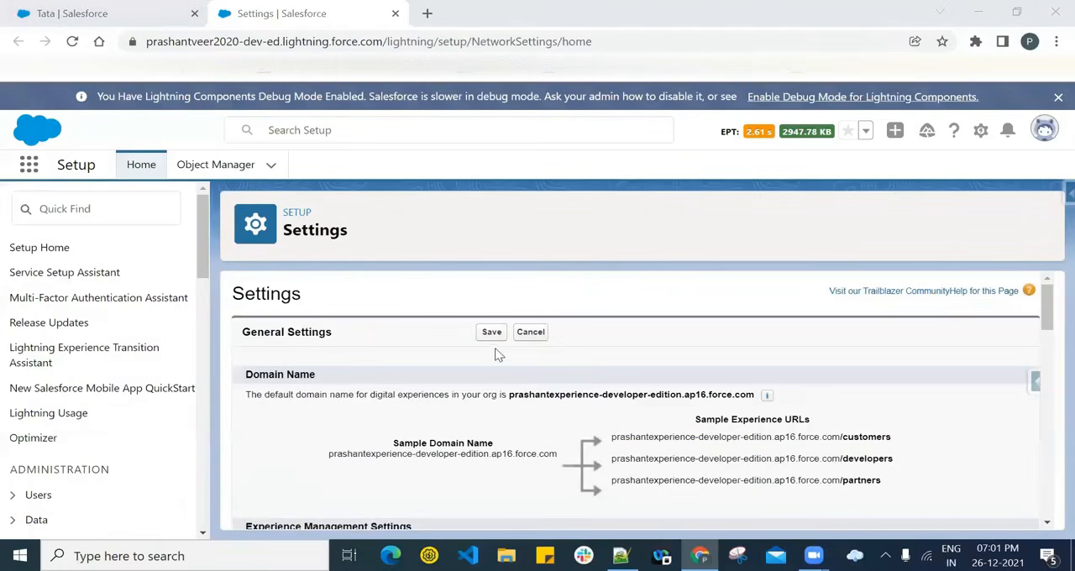
left_click(492, 332)
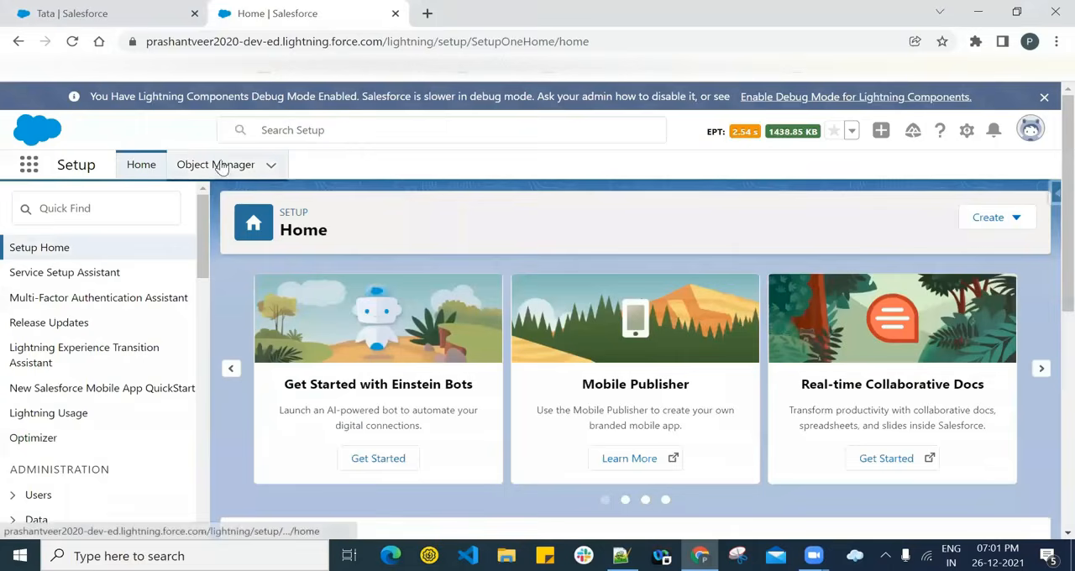
- Search the Object Manager for 'account r' to find the Account Relationship object
left_click(213, 173)
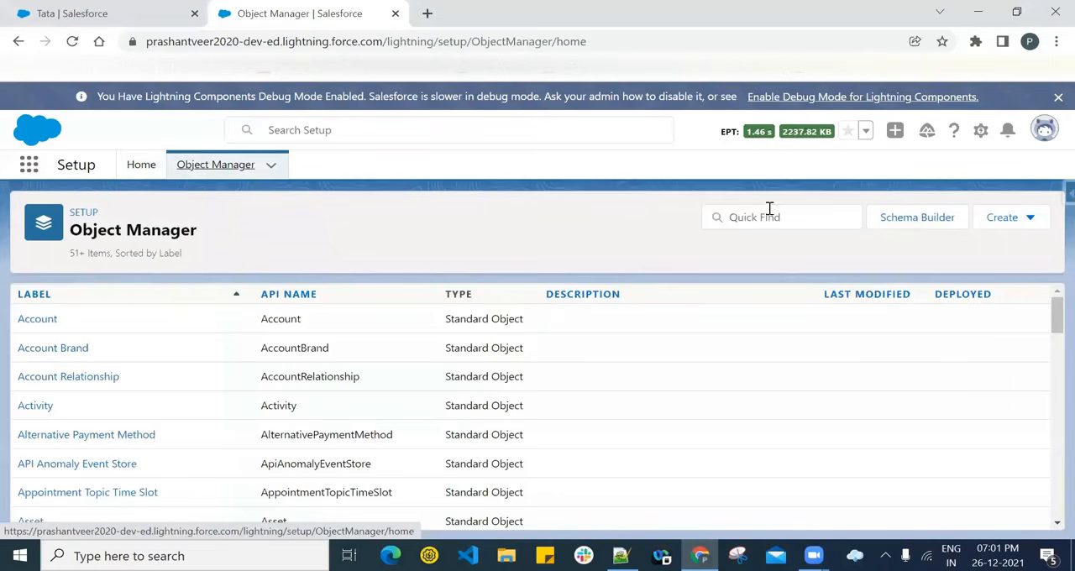
left_click(765, 211)
type("accoun")
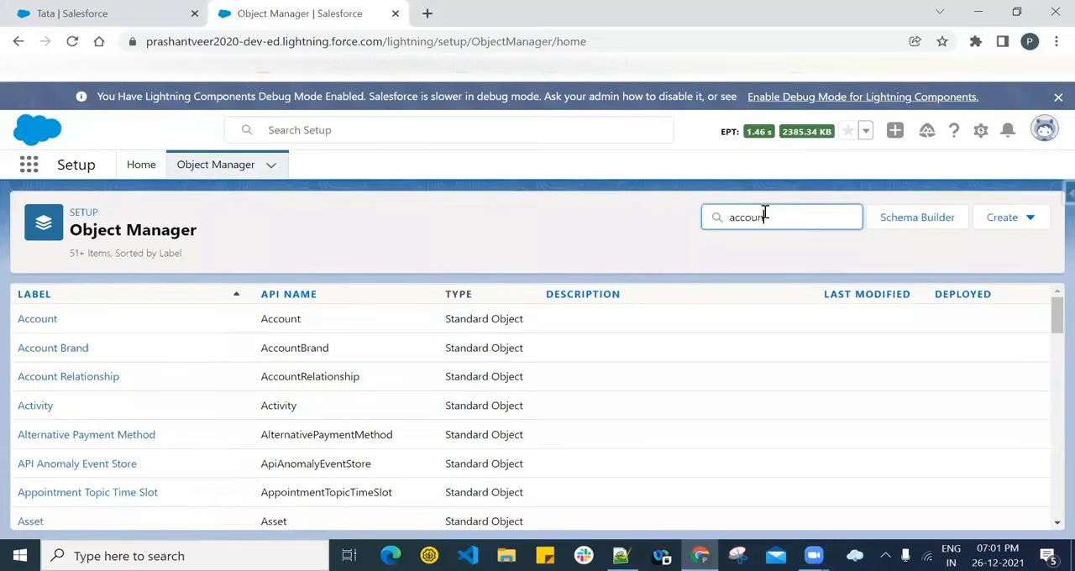
type("t r")
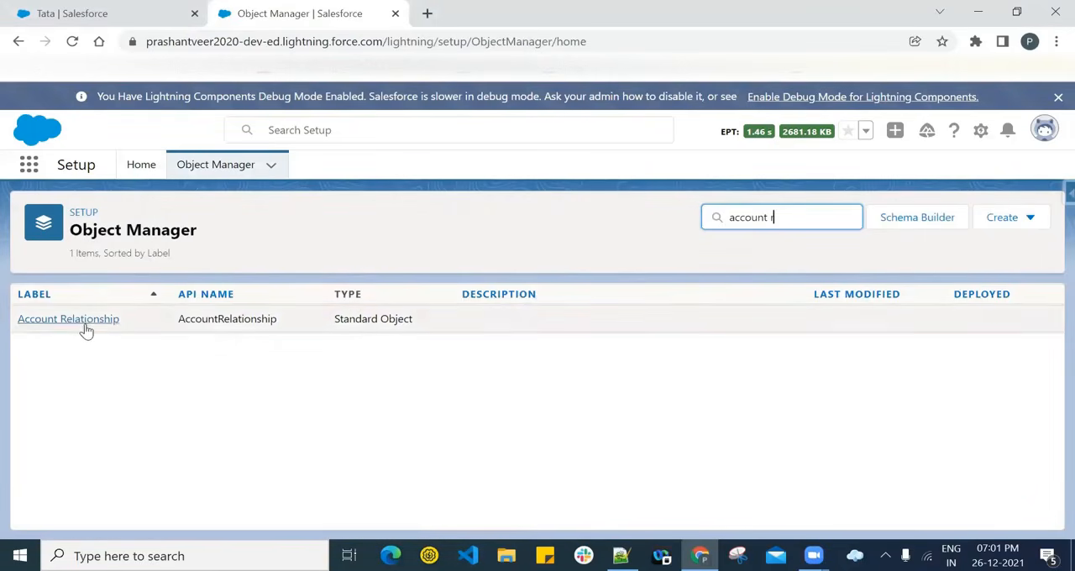
- Go back to the Tata account and open the Accounts list
left_click(116, 14)
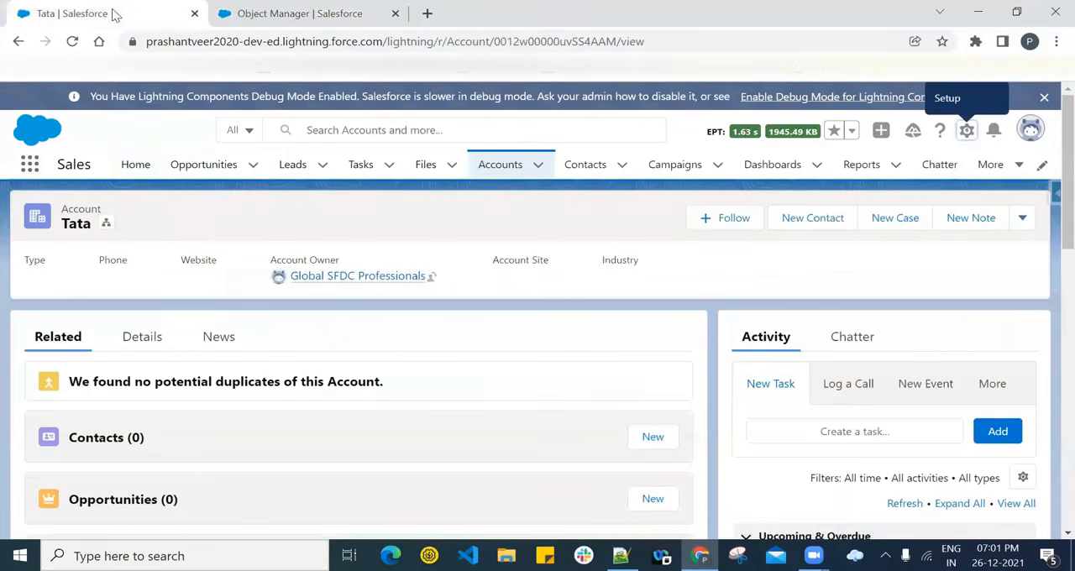
left_click(497, 171)
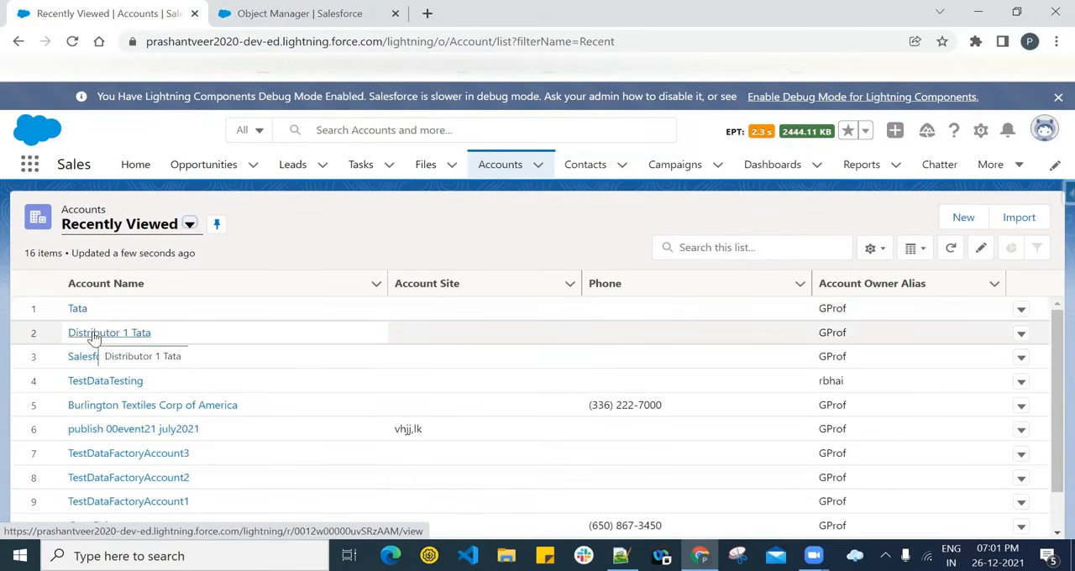
- Duplicate the Object Manager page in the browser and place the copy right after the Accounts list page
left_click(290, 13)
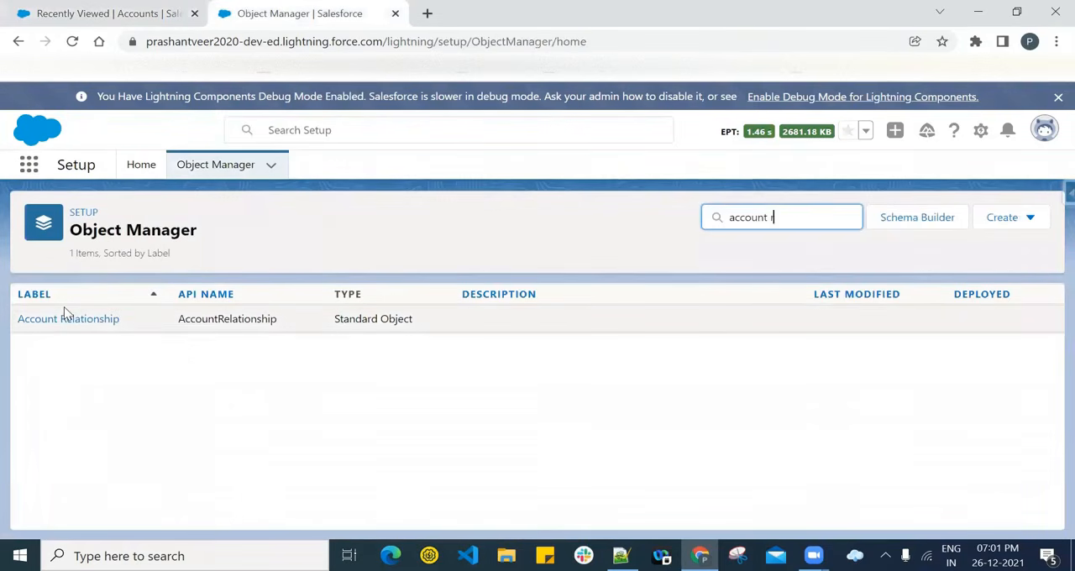
right_click(289, 12)
left_click(327, 128)
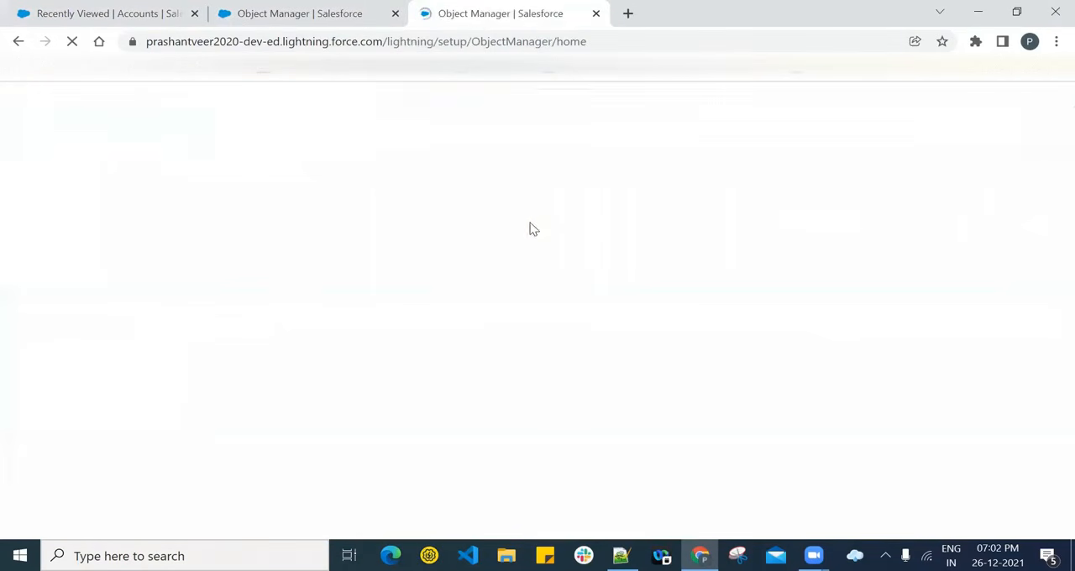
left_click_drag(470, 10, 281, 4)
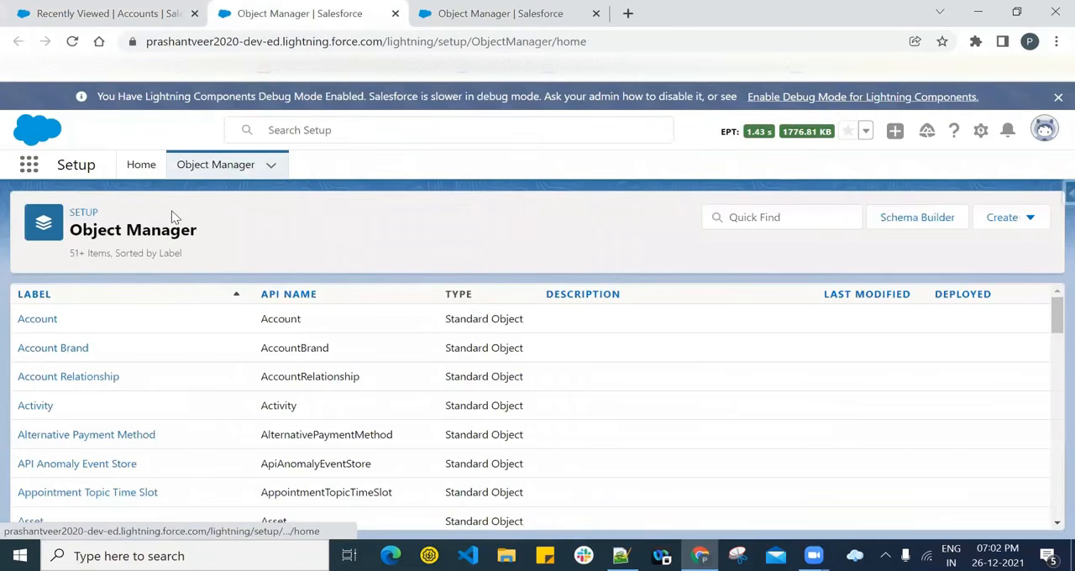
- Open the Account (Sales) Layout of the Account object for editing
left_click(46, 320)
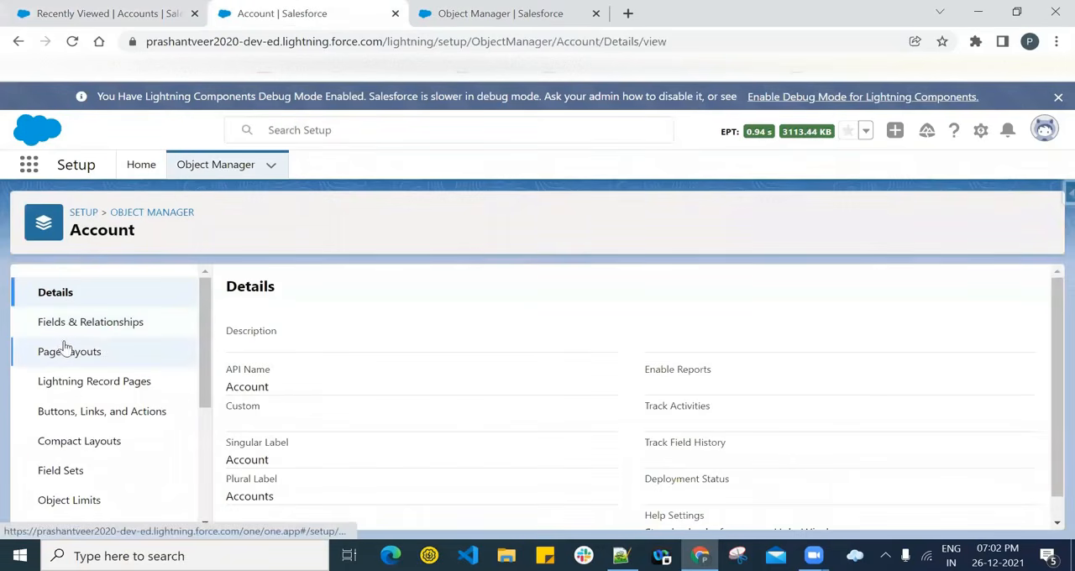
left_click(75, 356)
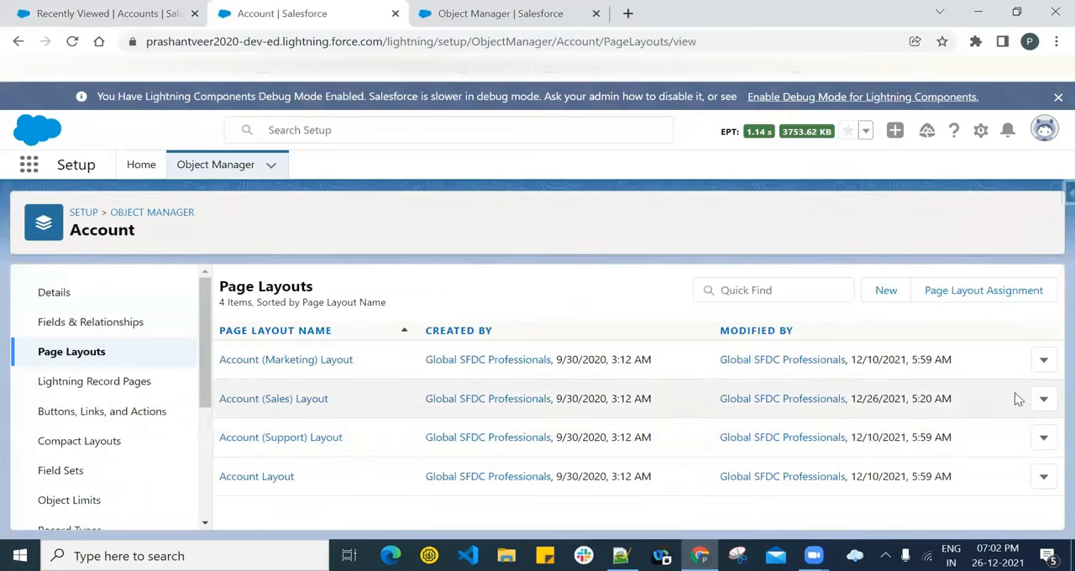
left_click(307, 401)
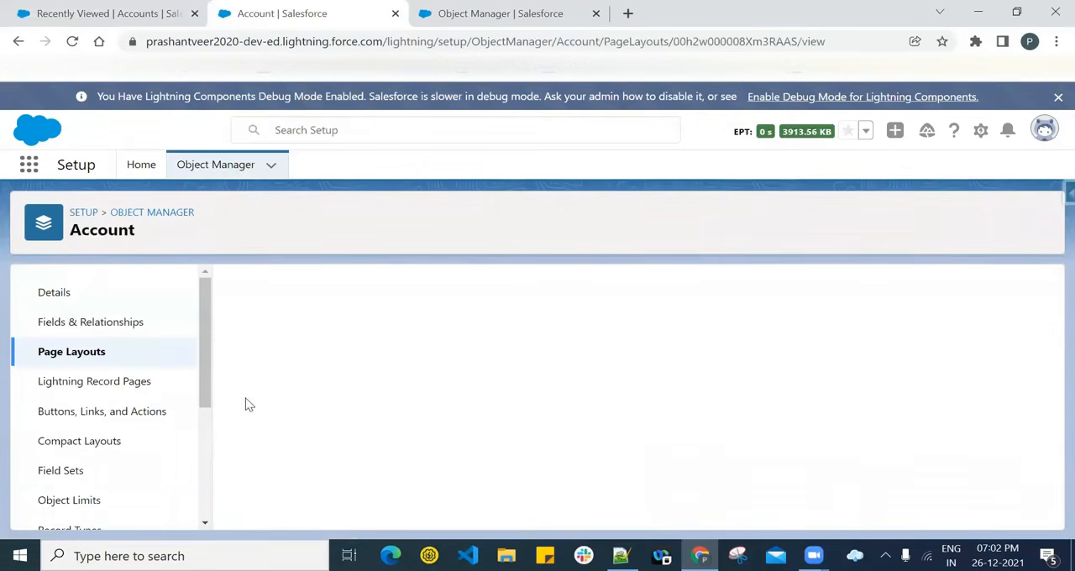
scroll(256, 361, "down", 2)
scroll(256, 359, "up", 2)
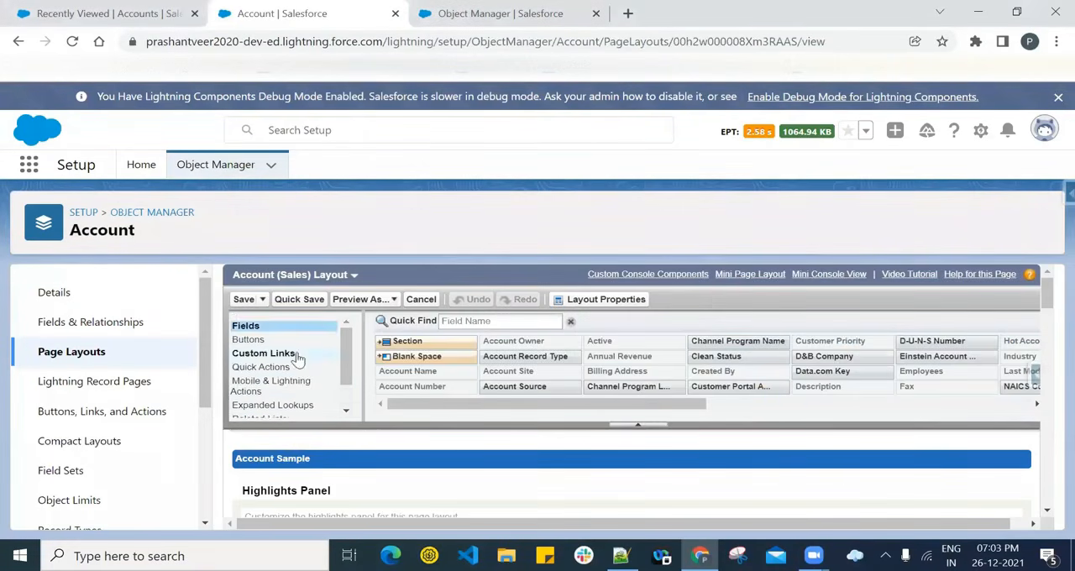
- Show the related lists available for the layout and filter them by 'account re'
scroll(290, 357, "down", 3)
left_click(281, 383)
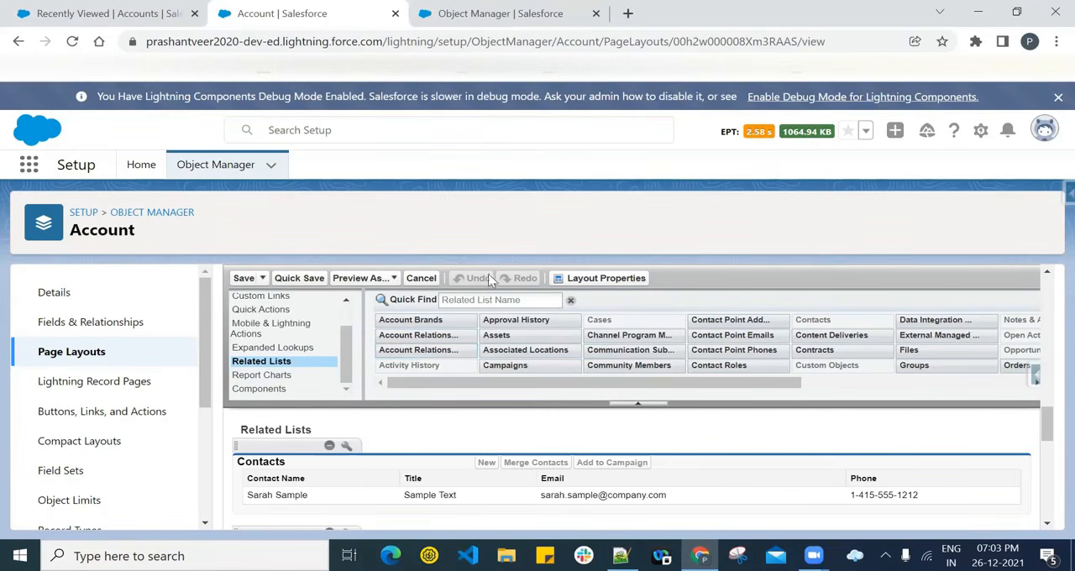
left_click(495, 299)
type("acco")
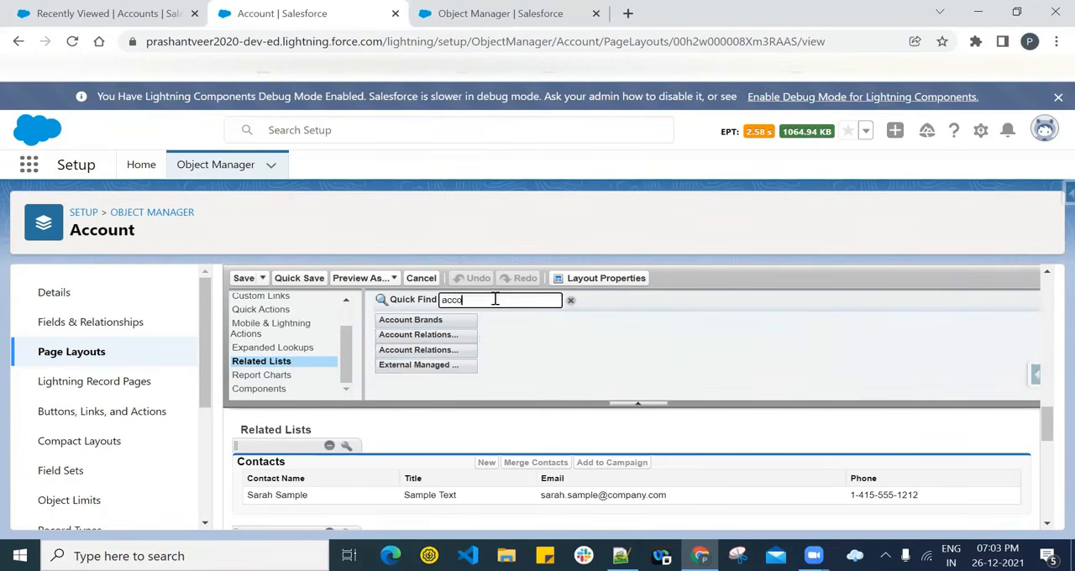
type("unt ")
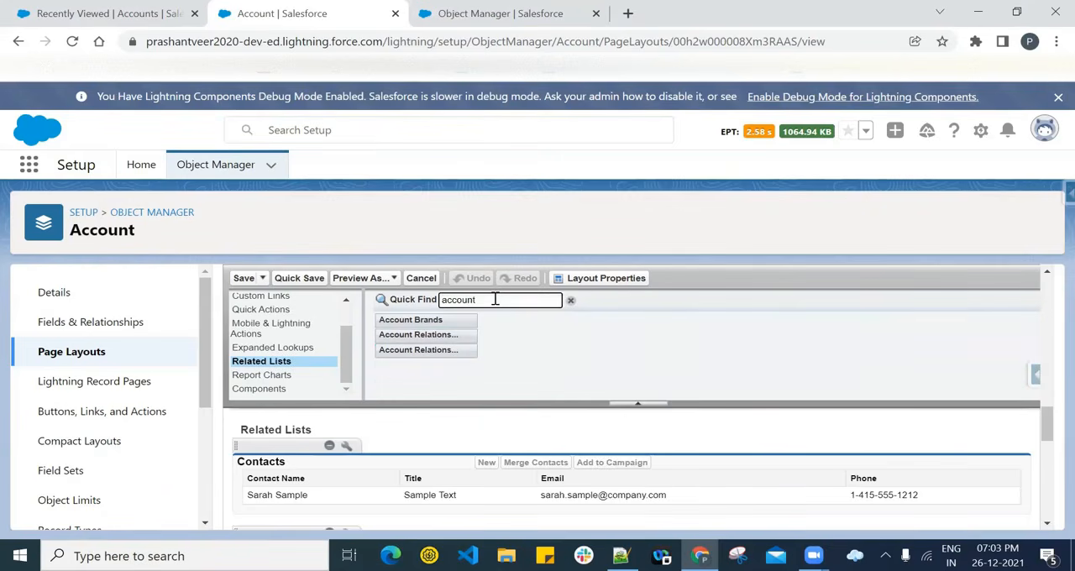
type("re")
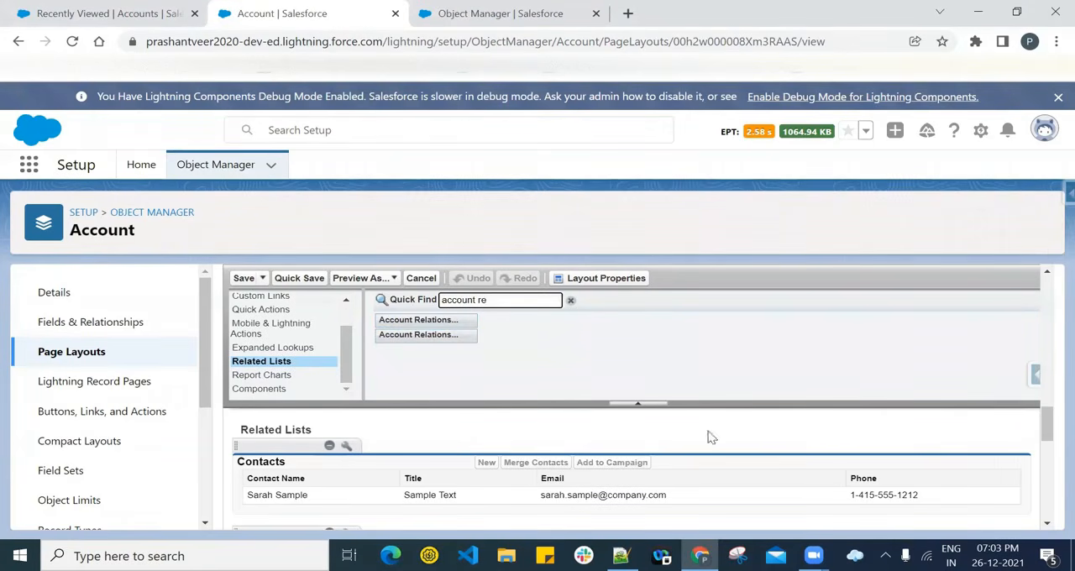
- Add both Account Relationships related lists, Account To and Account From, to the layout's Related Lists section below Contacts
scroll(600, 427, "down", 3)
scroll(448, 426, "up", 3)
scroll(447, 426, "up", 2)
scroll(456, 407, "down", 2)
left_click_drag(443, 320, 390, 502)
left_click_drag(396, 334, 389, 502)
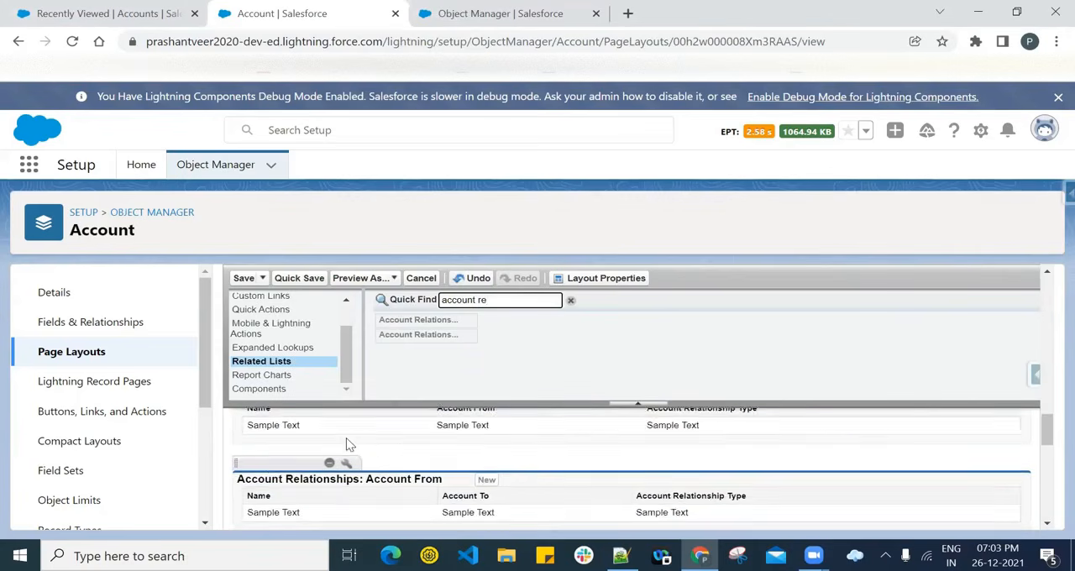
- Save the Account (Sales) Layout and overwrite users' personal related list customizations
scroll(349, 445, "up", 1)
left_click_drag(273, 457, 295, 477)
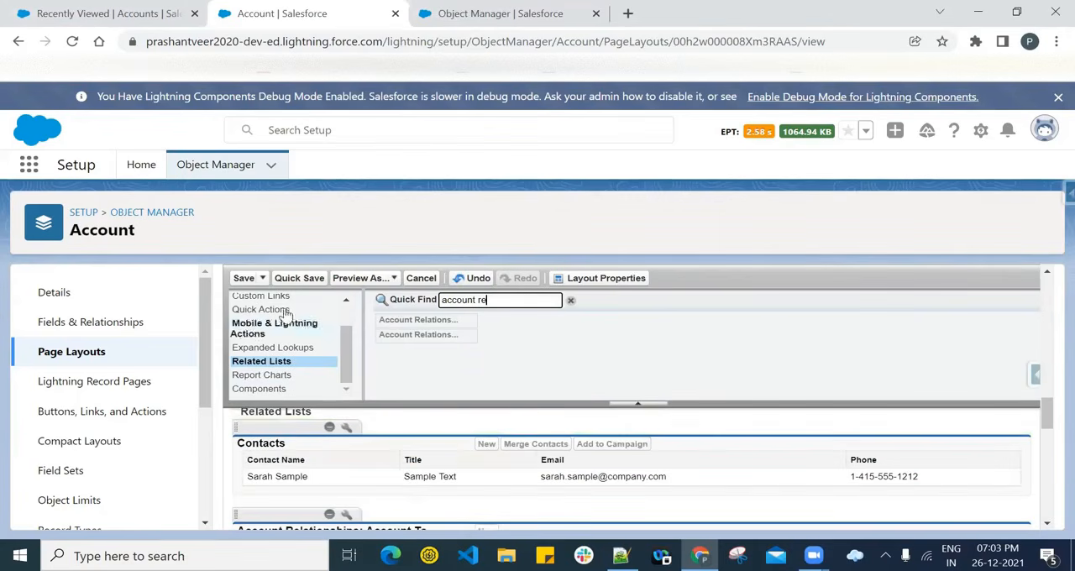
left_click(243, 278)
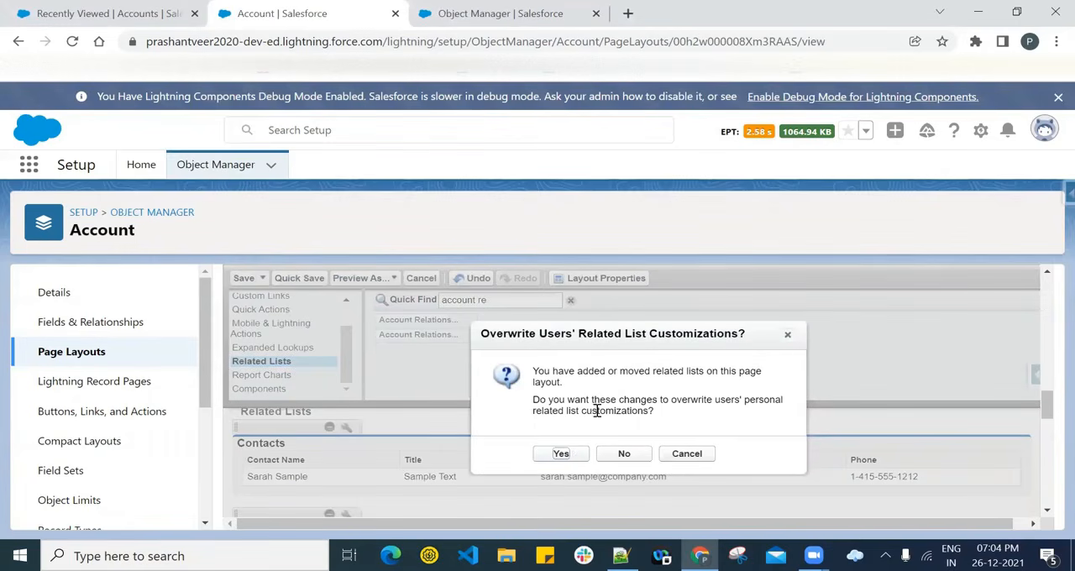
left_click(558, 453)
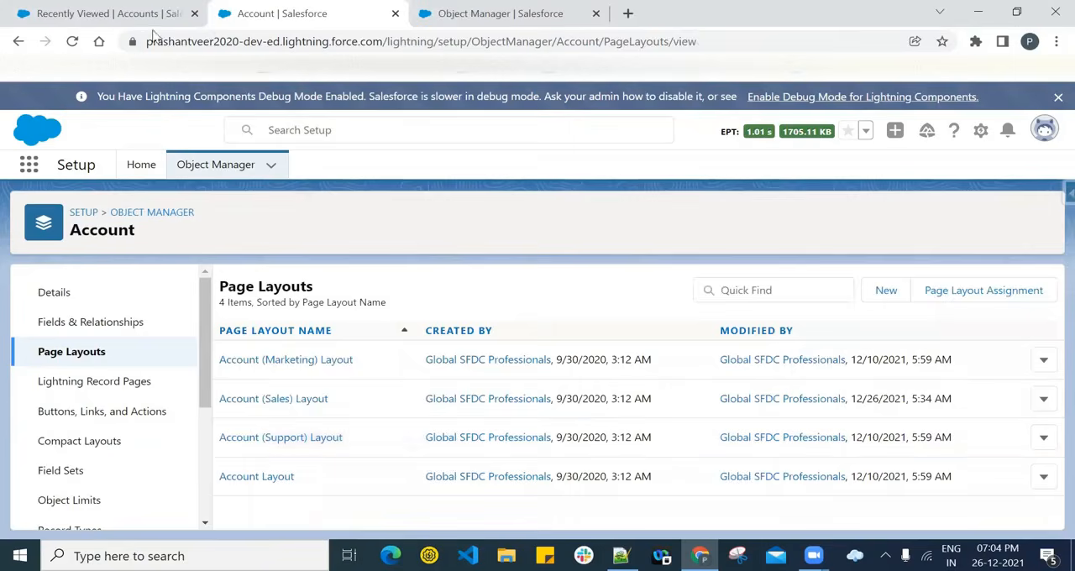
- Open the Distributor 1 Tata account, reload its page, and check the related lists for the Account Relationships sections
left_click(121, 11)
left_click(98, 332)
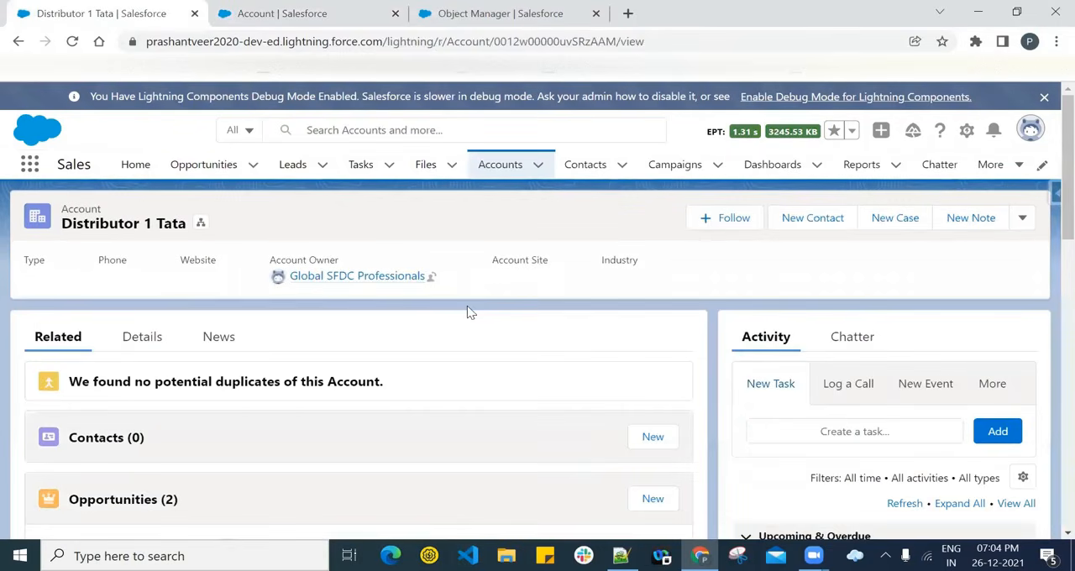
scroll(443, 317, "down", 3)
scroll(394, 334, "down", 2)
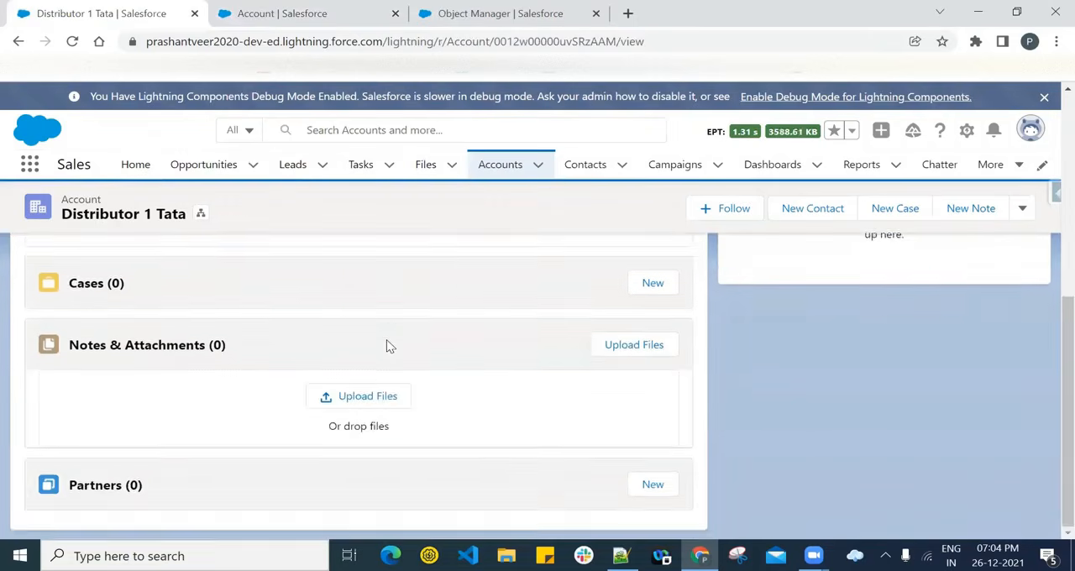
scroll(389, 346, "up", 5)
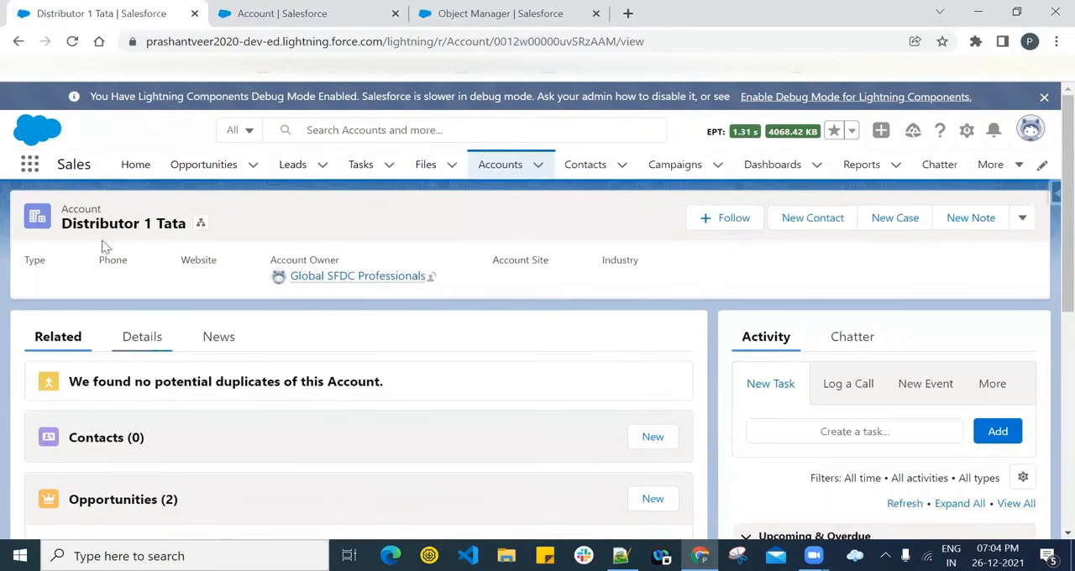
left_click(72, 41)
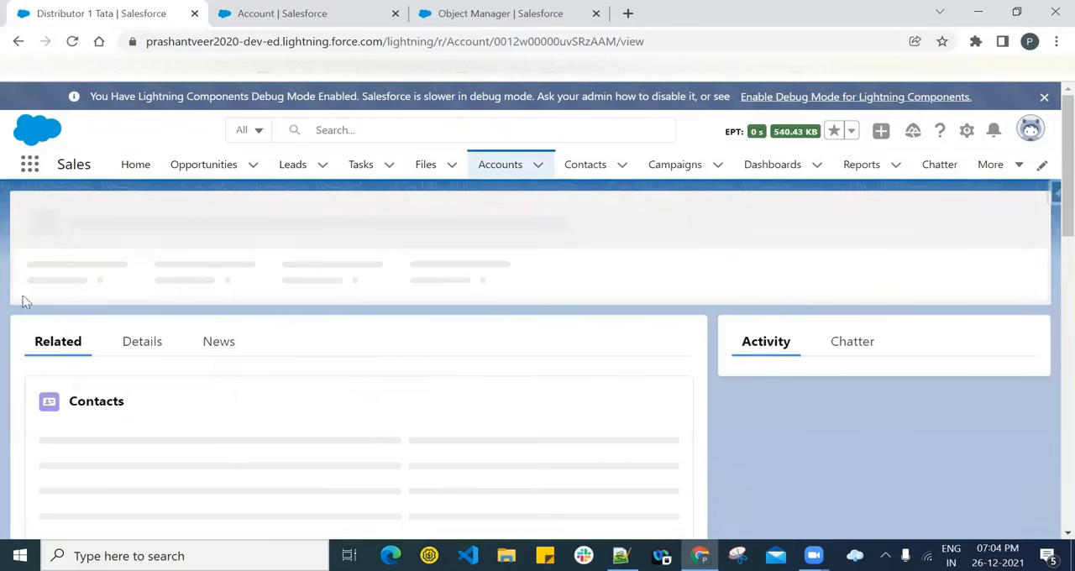
scroll(379, 376, "down", 2)
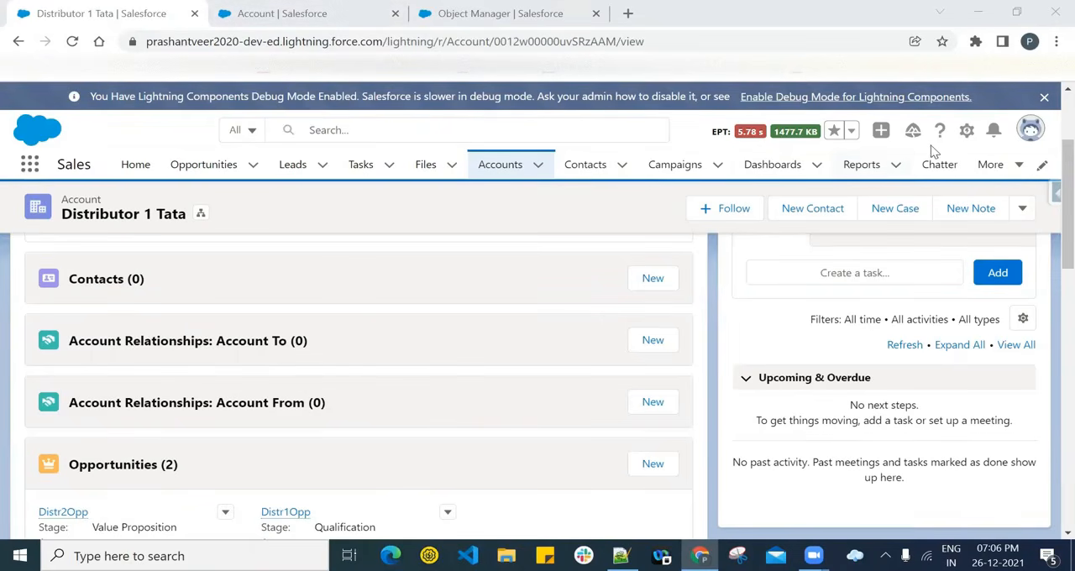
- Open Setup separately, search it for 'account re' to find the Account Relationship Data Sharing Rule settings, and return to Distributor 1 Tata
left_click(967, 131)
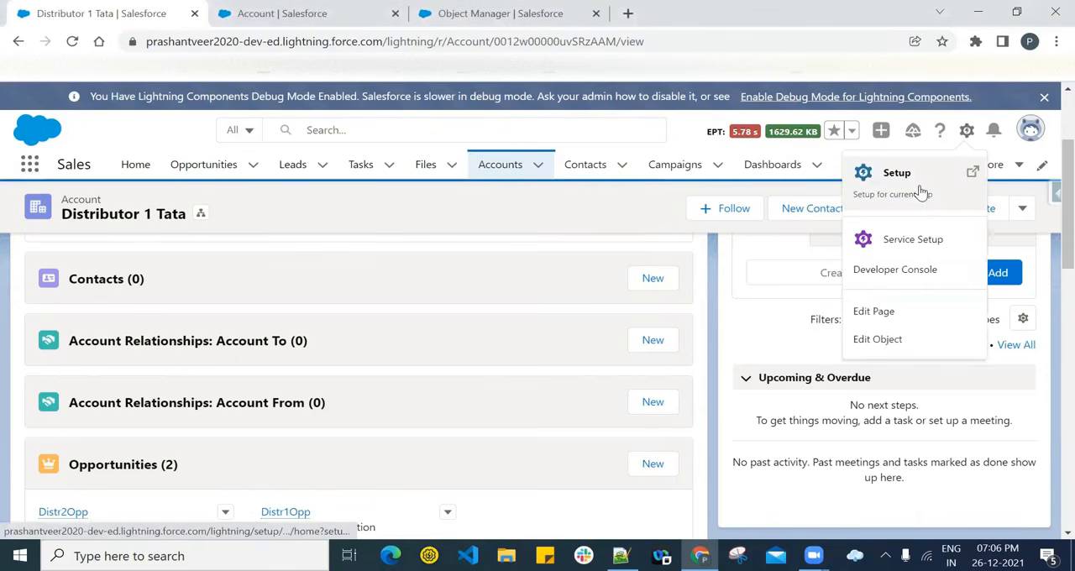
left_click(921, 191)
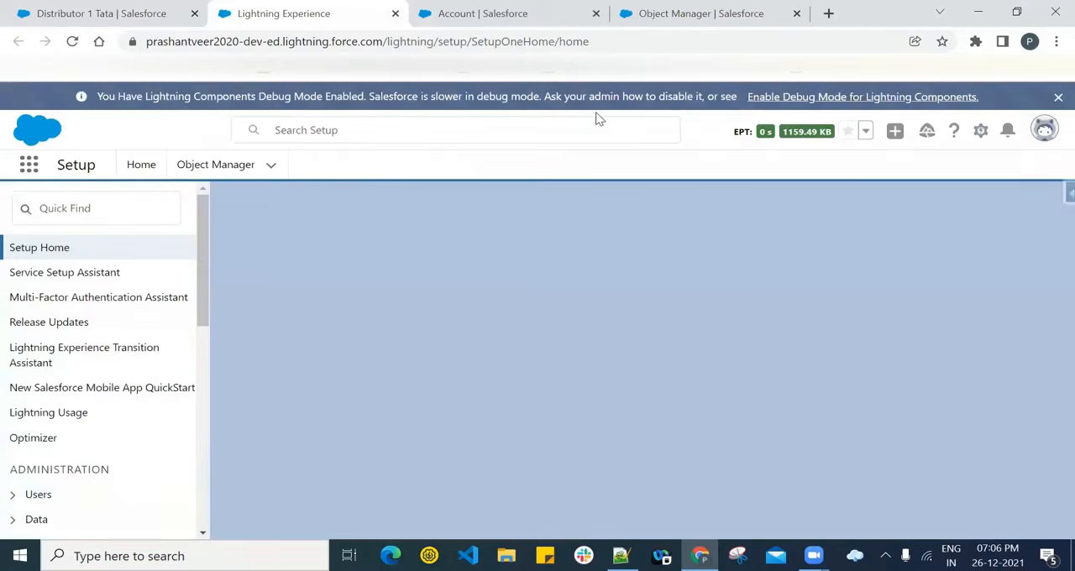
left_click(47, 210)
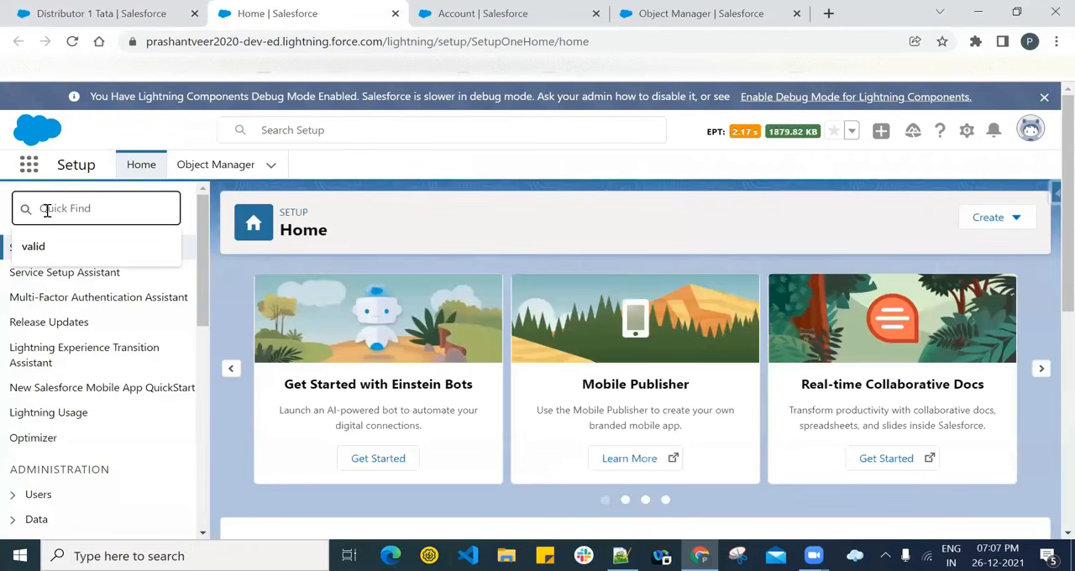
type("account re")
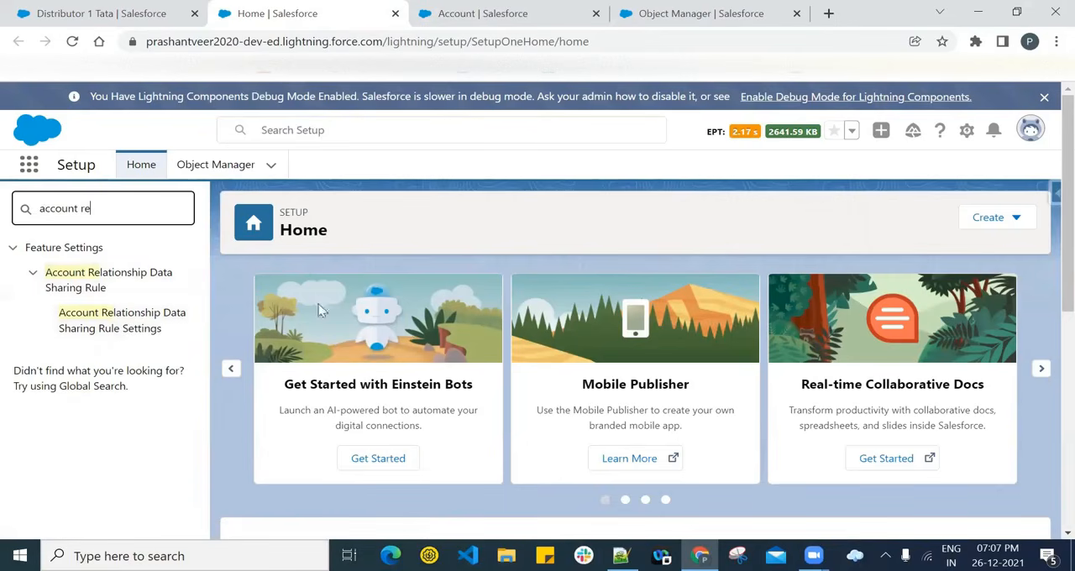
left_click(124, 7)
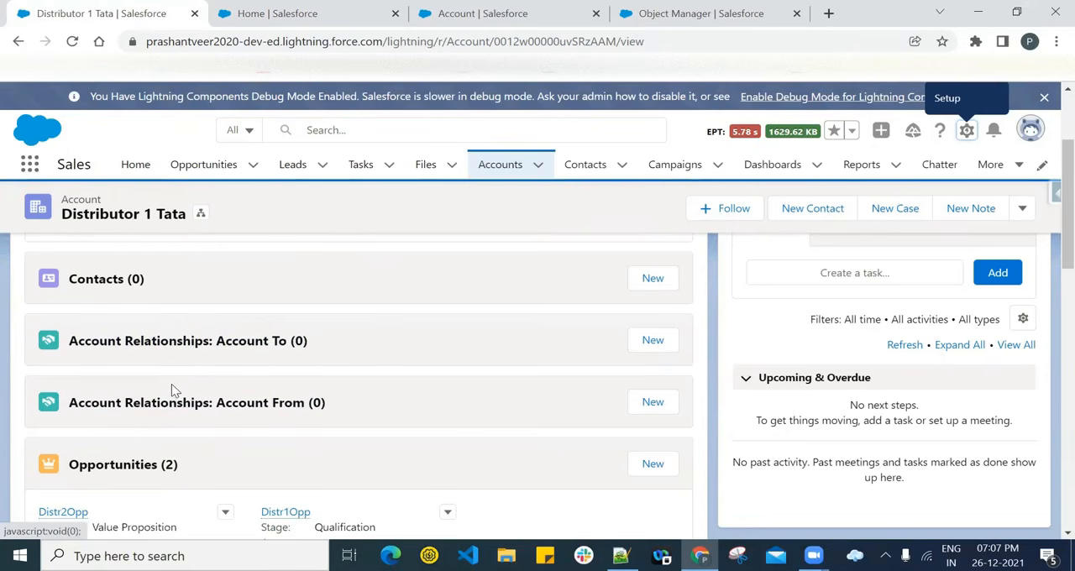
- In Account Relationship Data Sharing Rule Settings, start a new rule and name it 'Sharing Opp With Tata'
left_click(343, 9)
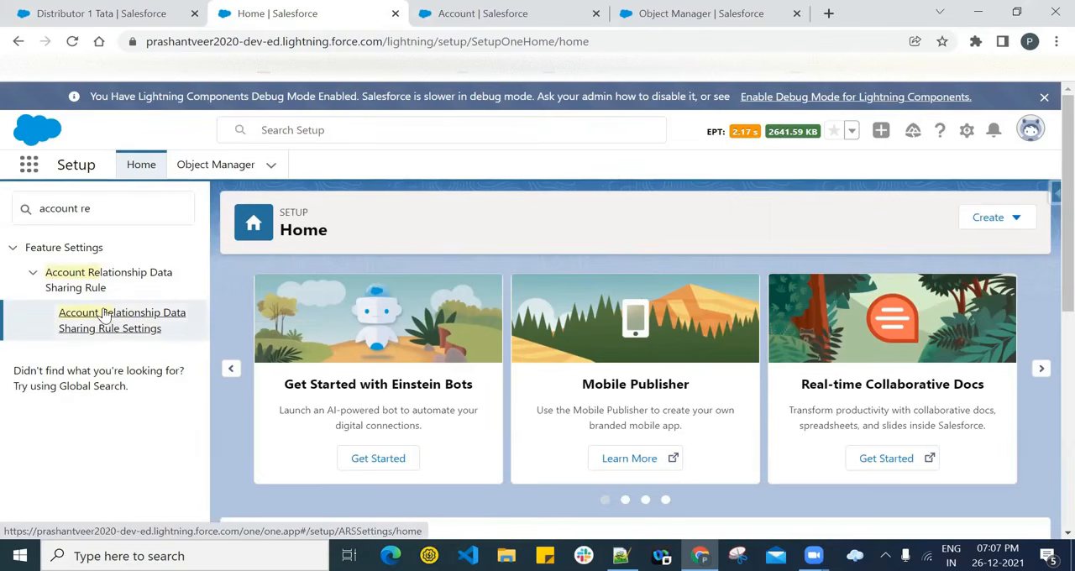
left_click(105, 313)
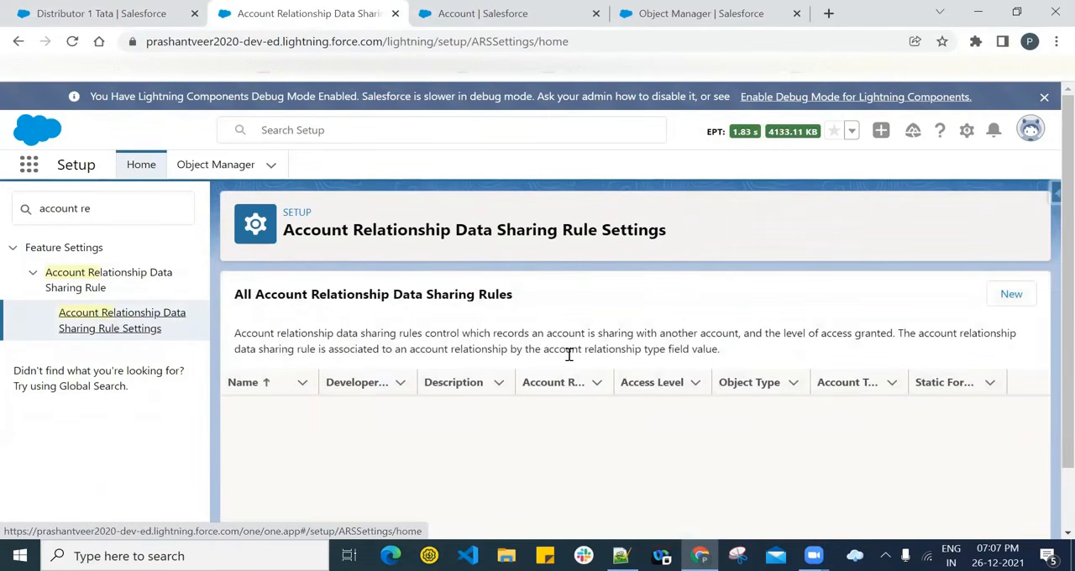
left_click(1008, 296)
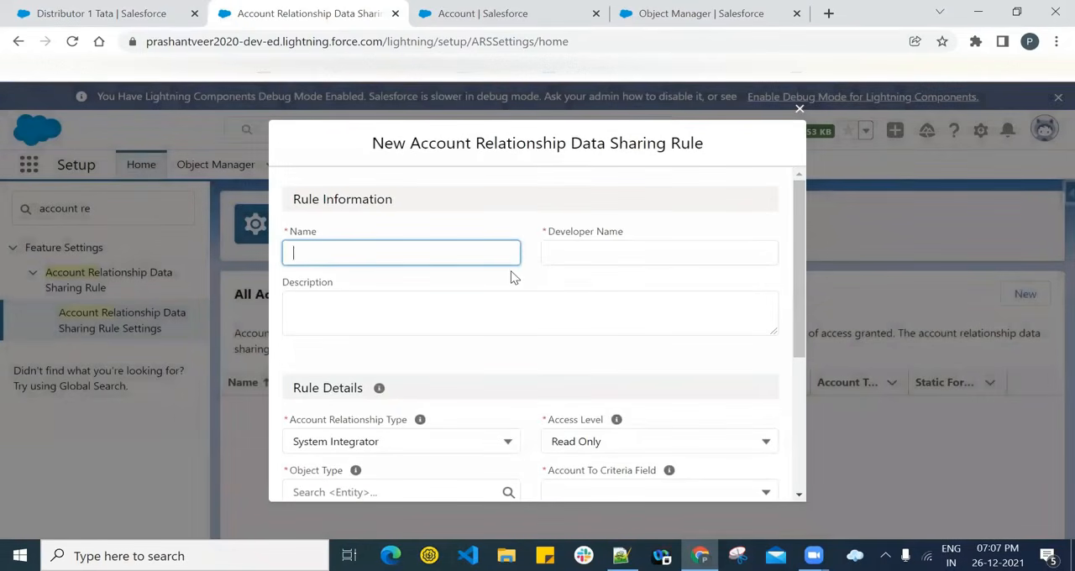
type("Sharing Opp Wit")
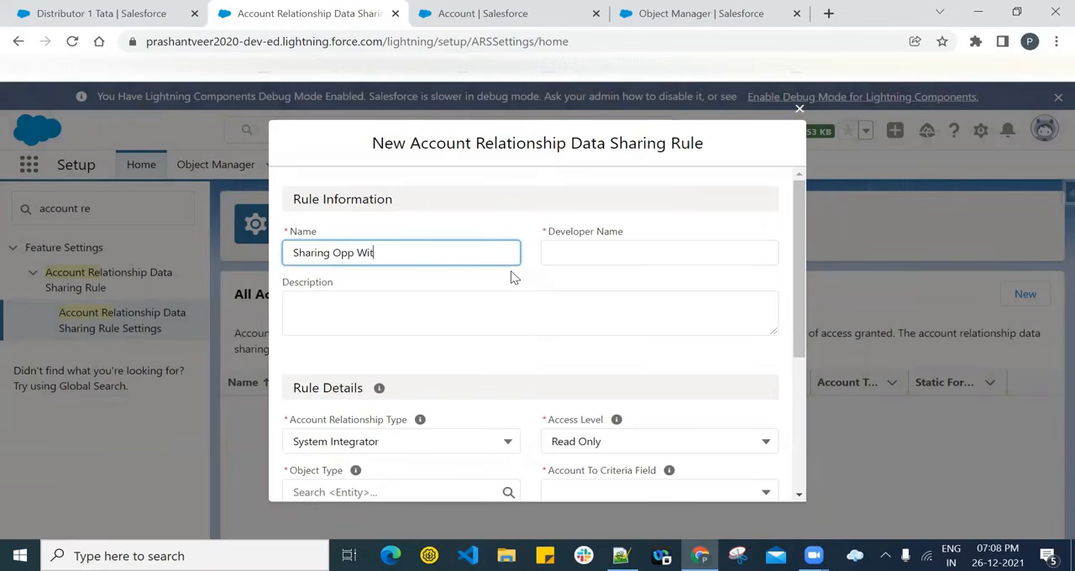
type("h Tata")
- Set the rule's developer name to 'Sharing_Opp_With_Tata'
left_click(607, 252)
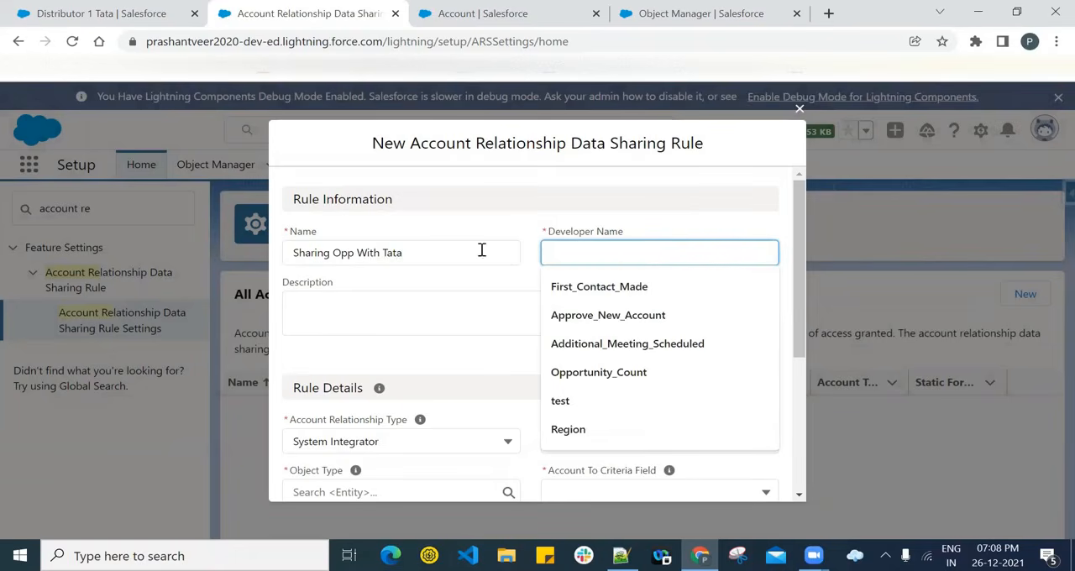
type("Sharing")
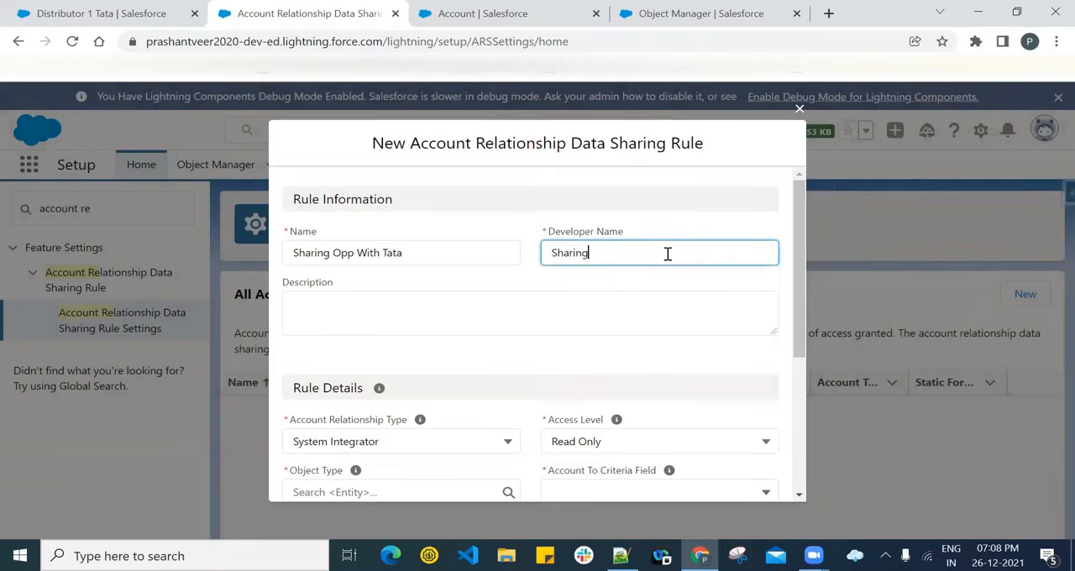
type("_Opp_With_Tata")
- Fill in the rule's description, stating that it shares opportunities of Distributor 1 with Tata, and correct the misspelled words
left_click(619, 300)
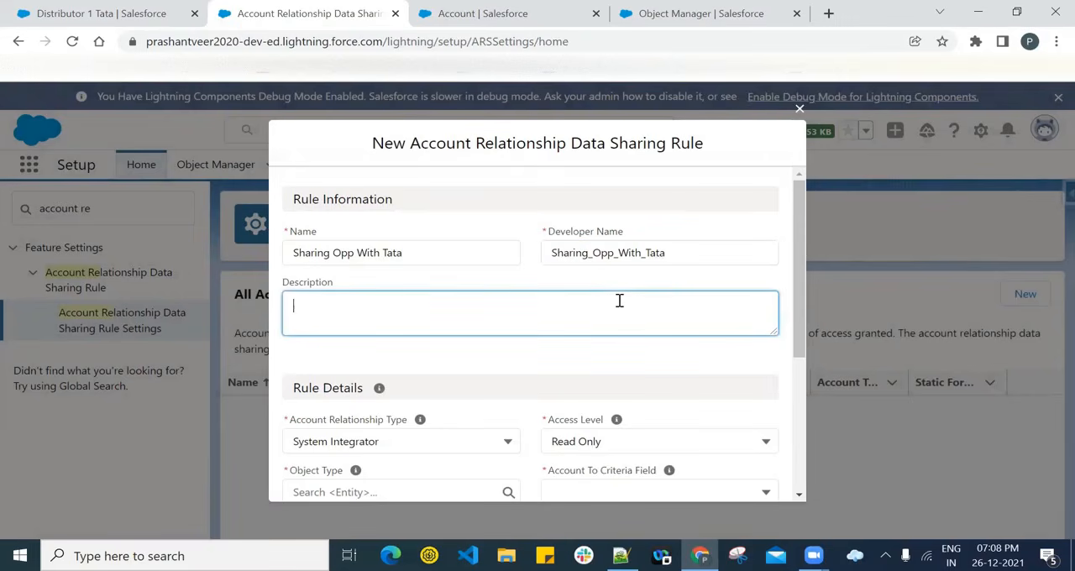
type("Sharing opportunity")
key("BackSpace")
type("ies")
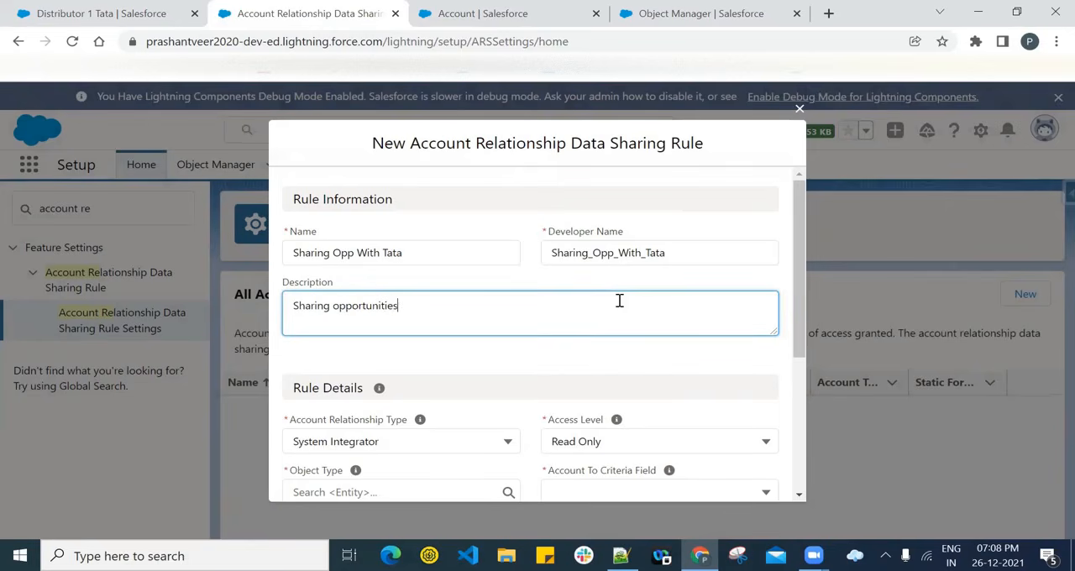
type(" of Distri")
type("ubu")
type("tor 1")
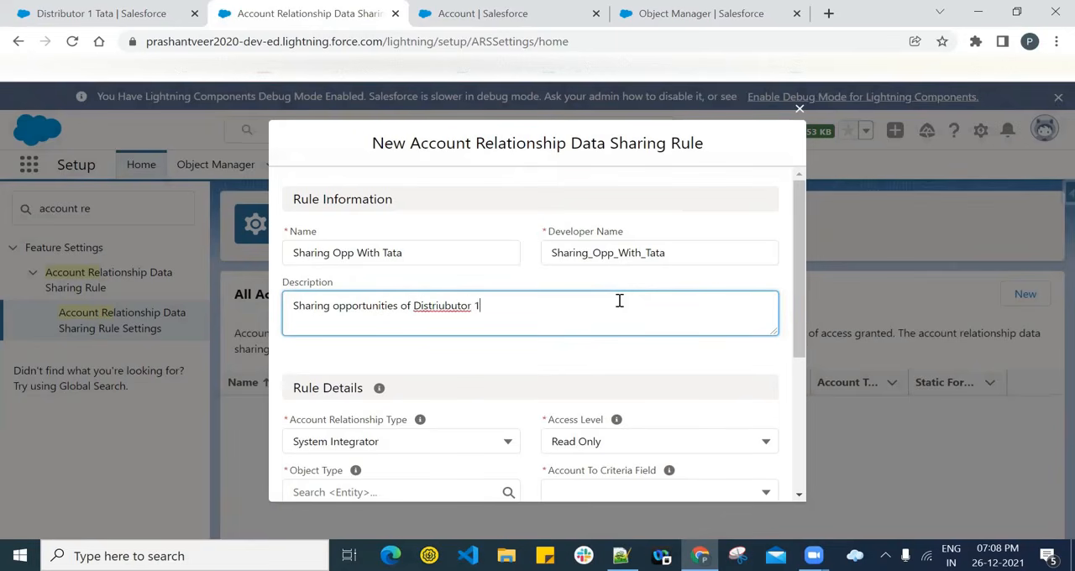
right_click(453, 309)
left_click(487, 317)
type("wiht")
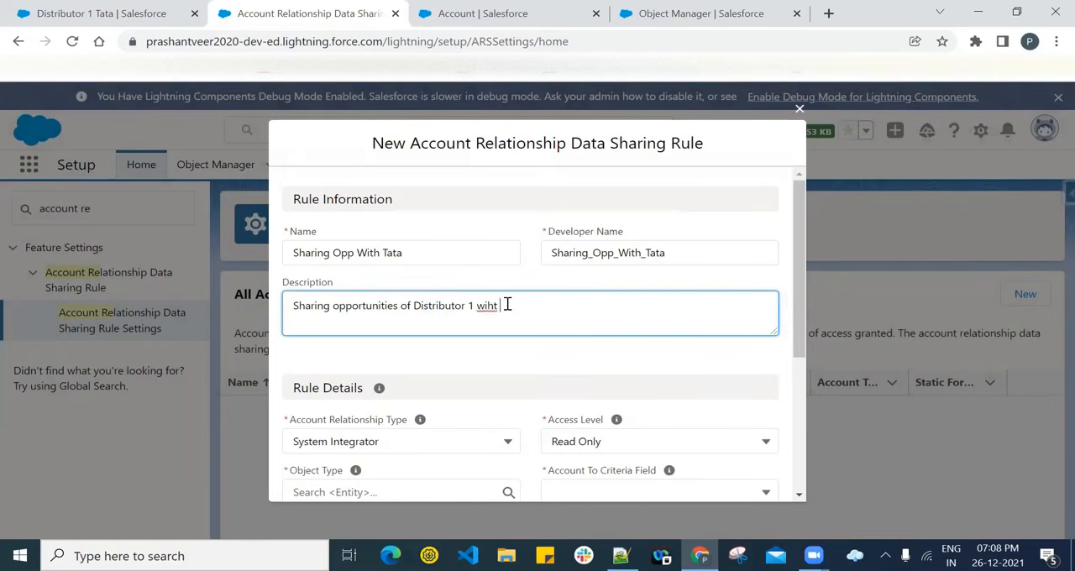
key("BackSpace")
key("BackSpace")
key("BackSpace")
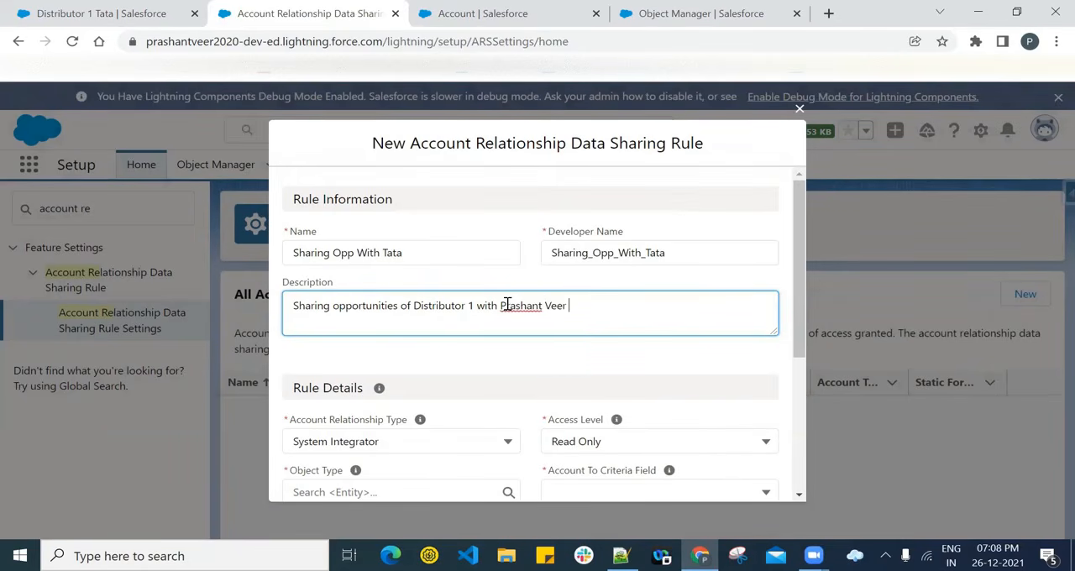
type("Tata")
- Set the rule's Account Relationship Type to Distributor and look through the other available relationship types
scroll(436, 278, "down", 2)
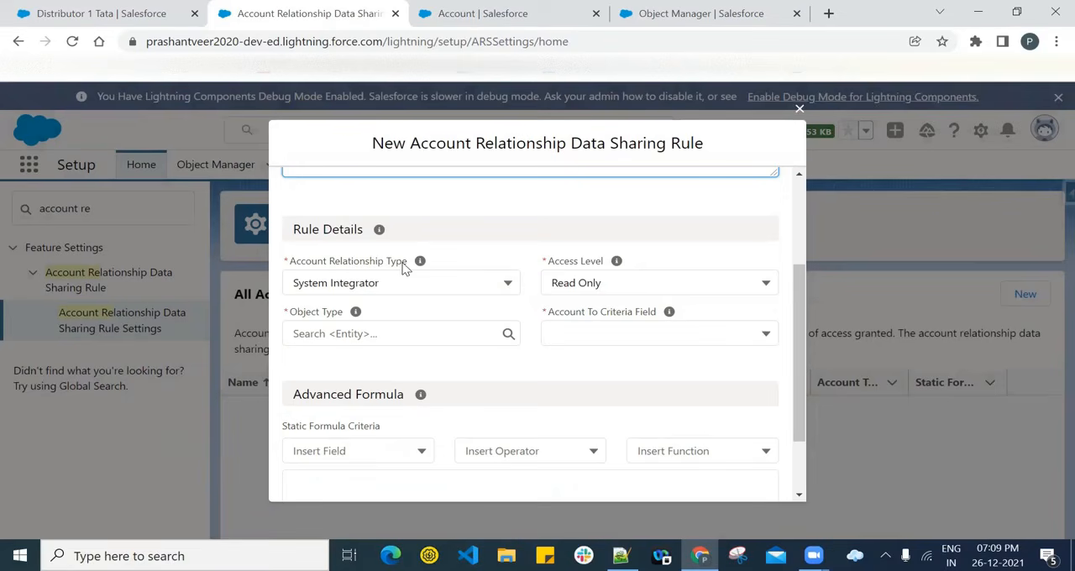
left_click(400, 283)
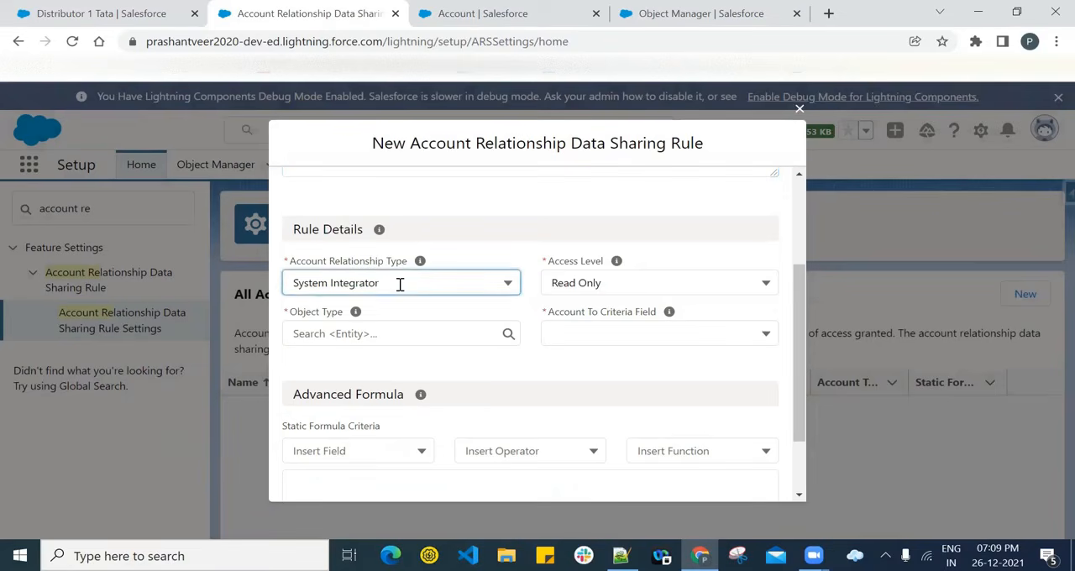
left_click(392, 337)
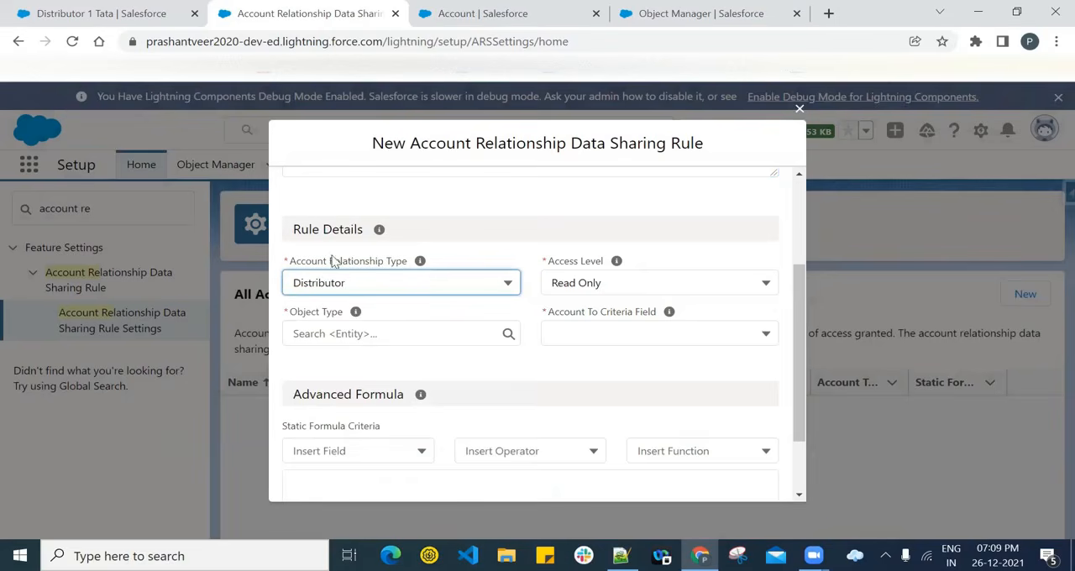
left_click(434, 283)
scroll(424, 353, "down", 3)
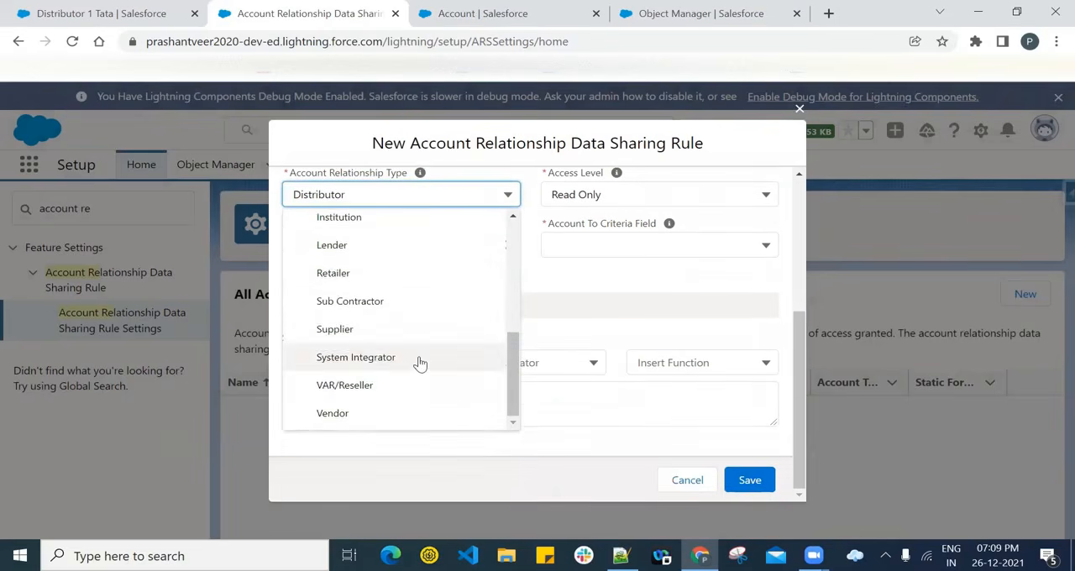
scroll(415, 352, "up", 5)
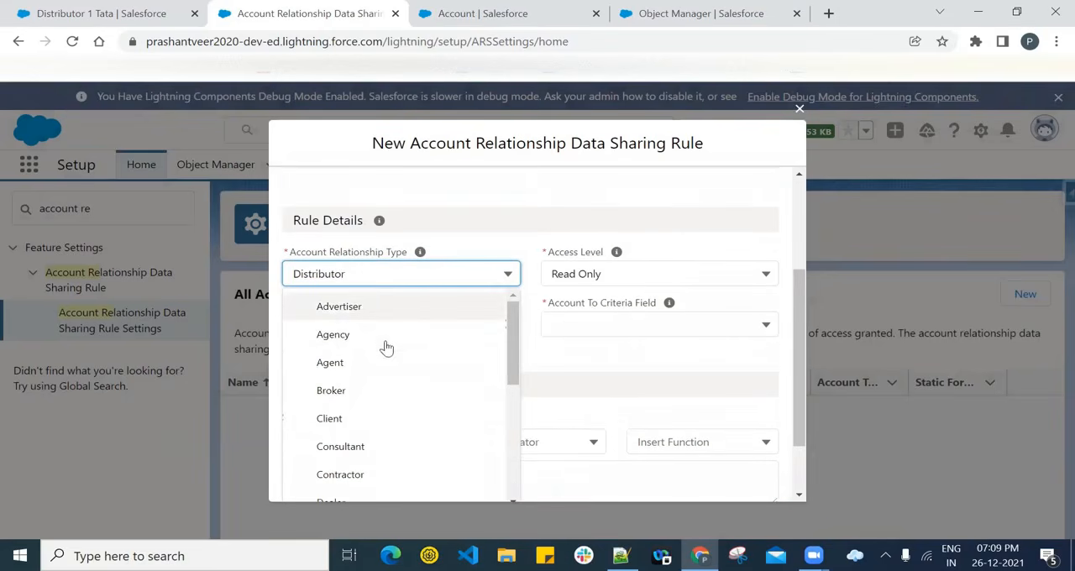
left_click(533, 356)
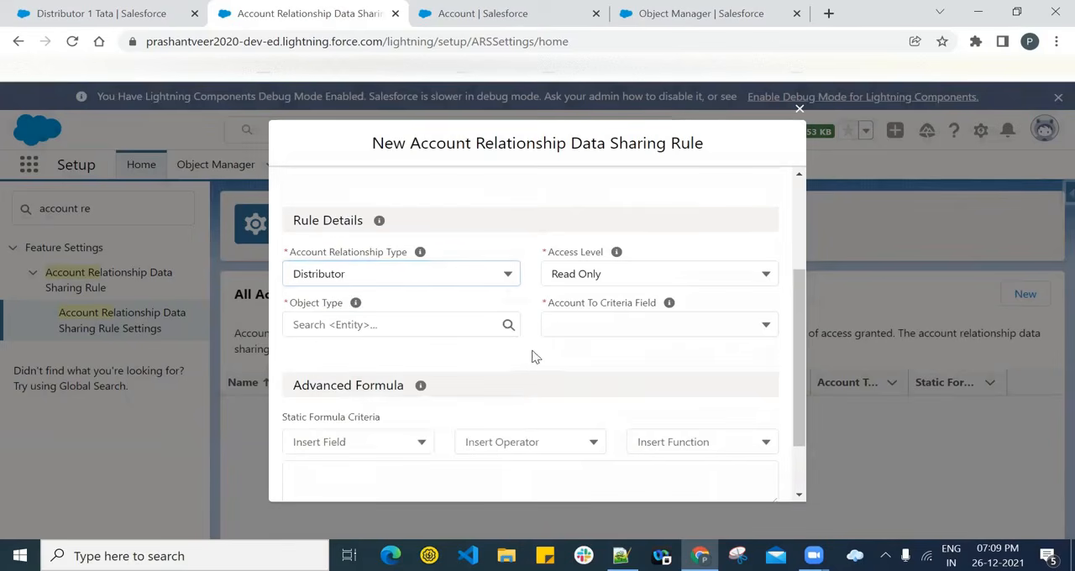
left_click(361, 274)
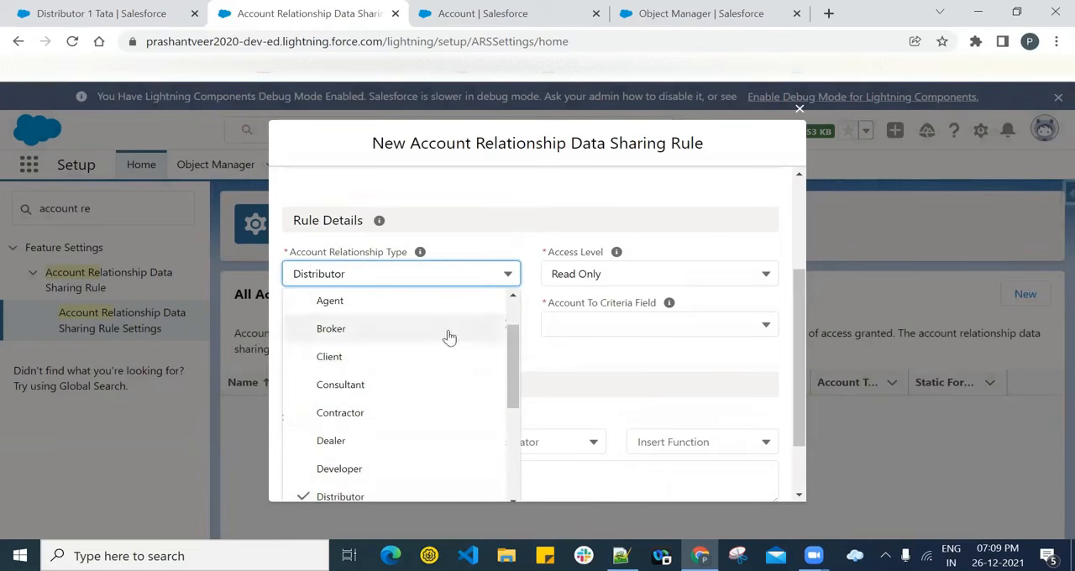
left_click(630, 370)
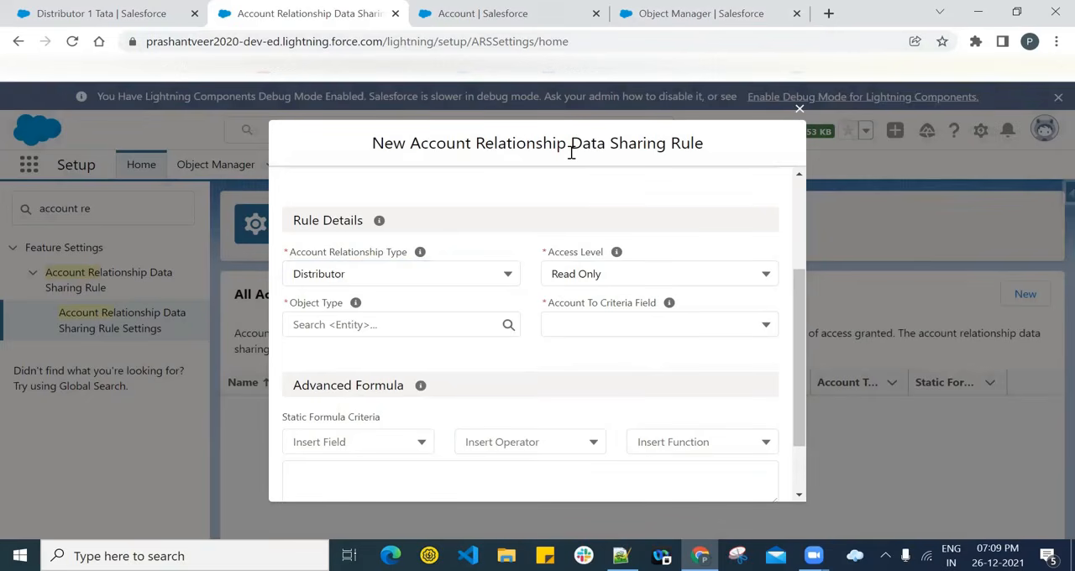
- In Object Manager, open the Account Relationship object's Fields & Relationships to check its Account Relationship Type field
left_click(691, 19)
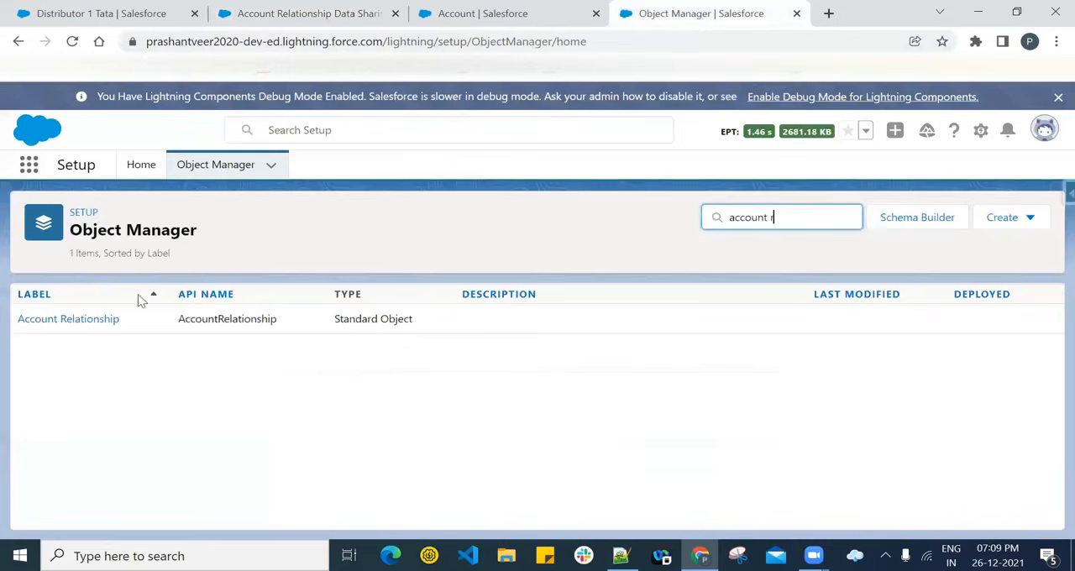
left_click(94, 323)
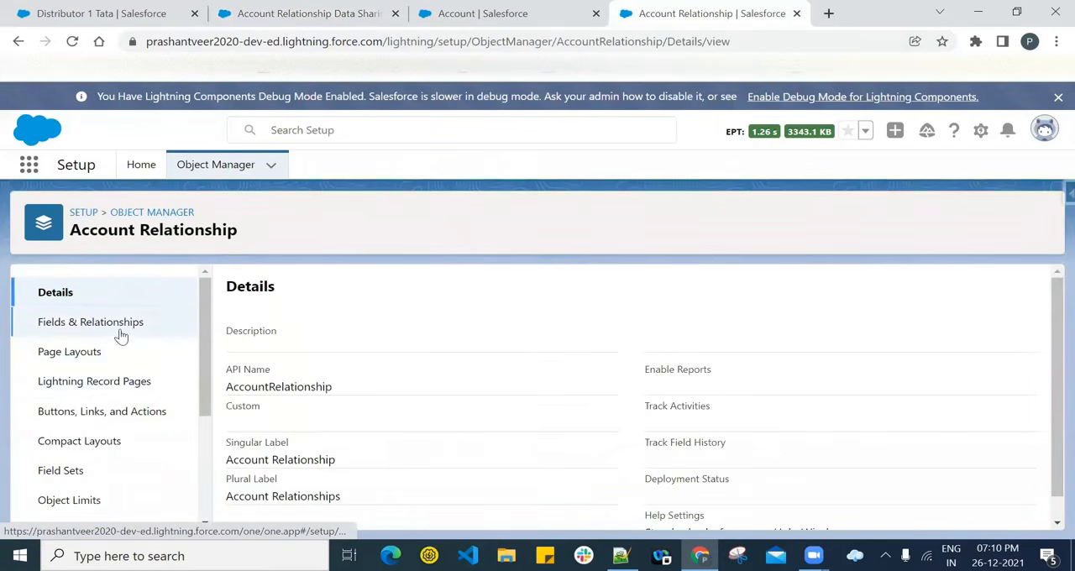
left_click(118, 336)
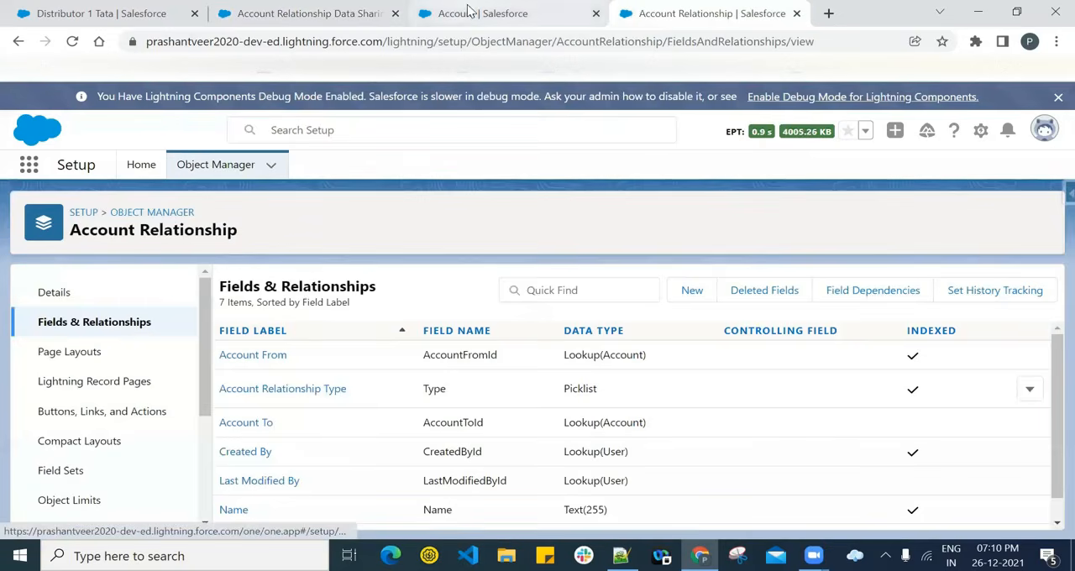